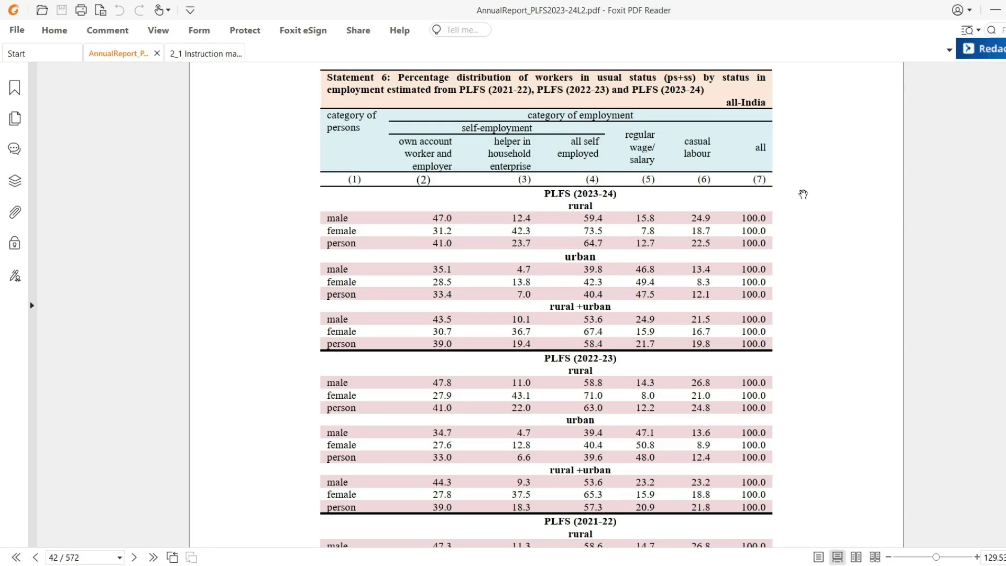
Compare the employment categories in Statement 6 of the PLFS annual report with the activity status codes in the instruction manual
{"action": "scroll", "coordinate": [703, 202], "scroll_direction": "up", "scroll_amount": 2}
{"action": "scroll", "coordinate": [549, 268], "scroll_direction": "up", "scroll_amount": 1}
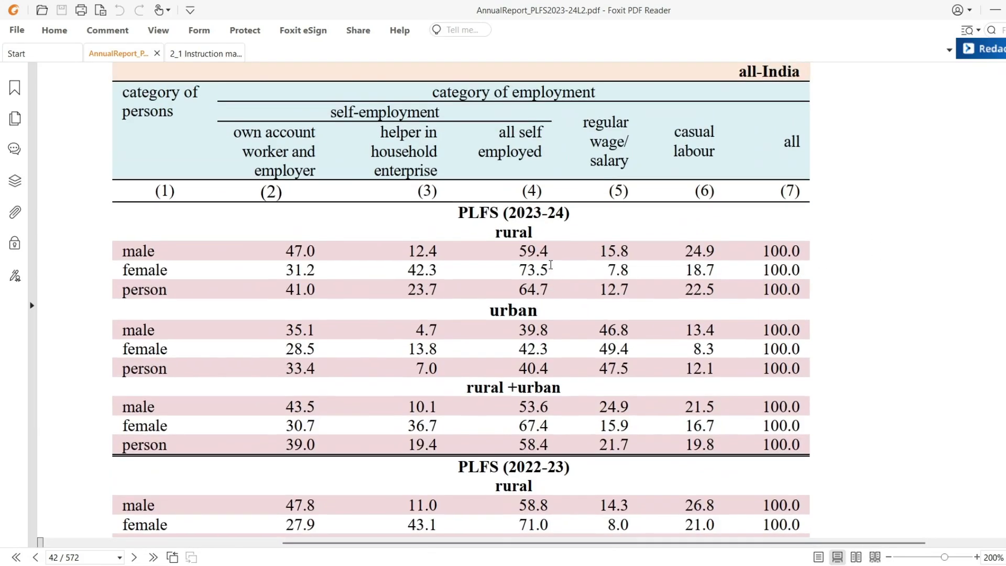
{"action": "scroll", "coordinate": [551, 265], "scroll_direction": "up", "scroll_amount": 2}
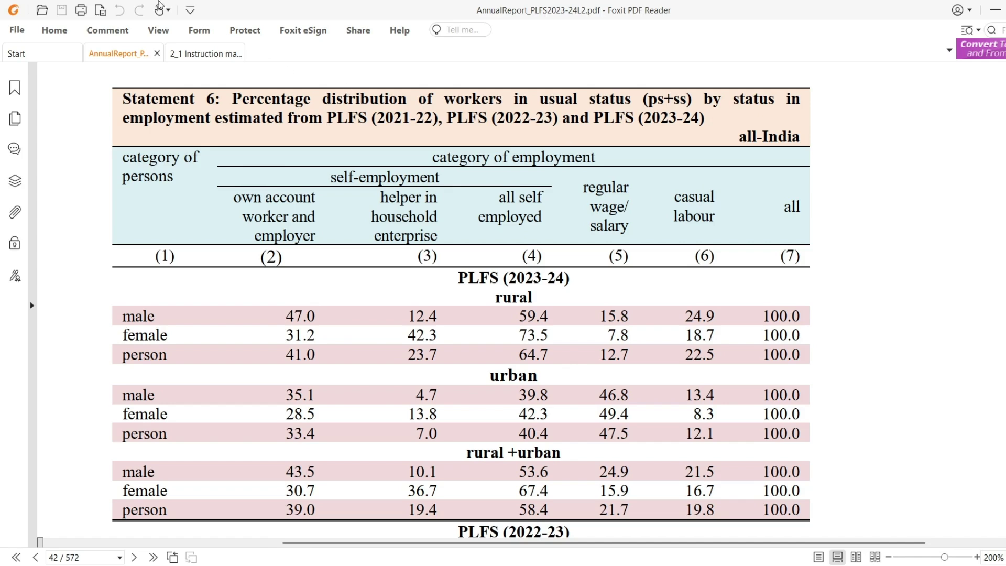
{"action": "left_click", "coordinate": [196, 54]}
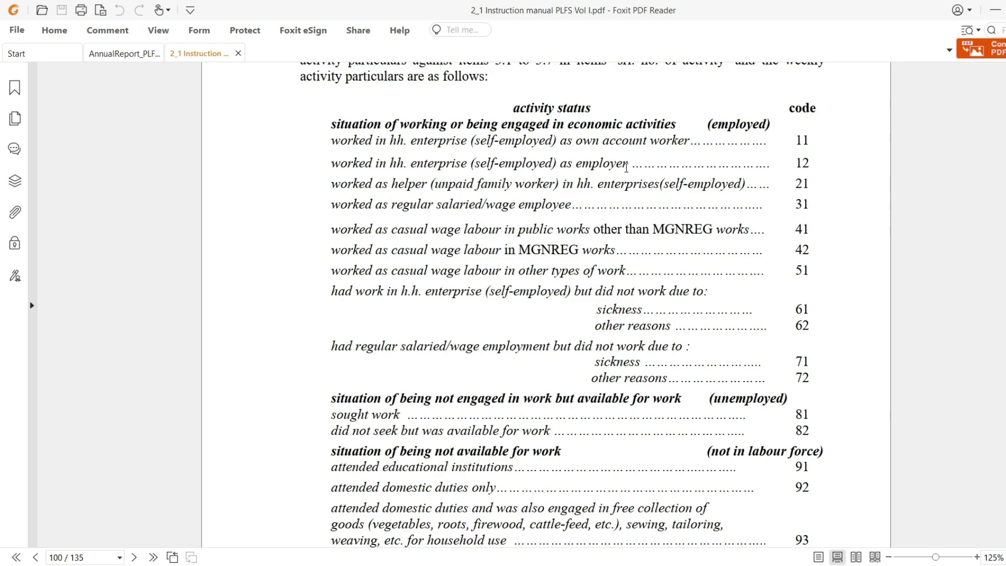
{"action": "left_click", "coordinate": [130, 60]}
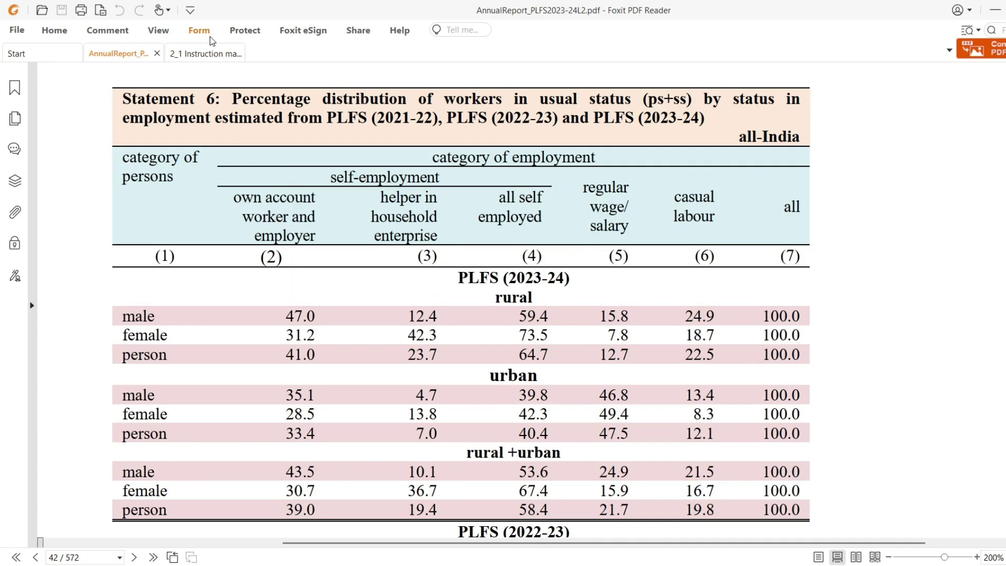
{"action": "left_click", "coordinate": [210, 53]}
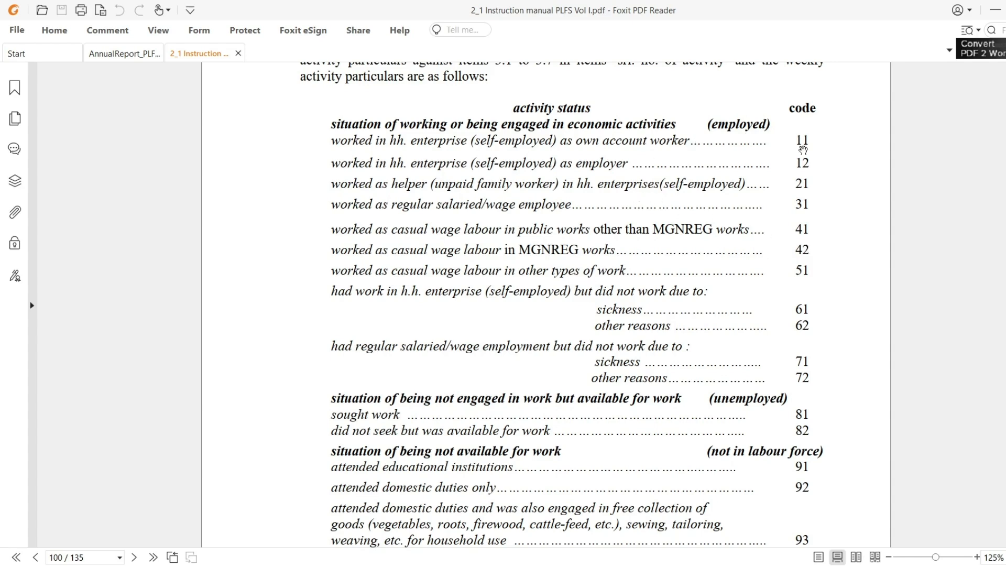
{"action": "left_click", "coordinate": [107, 57]}
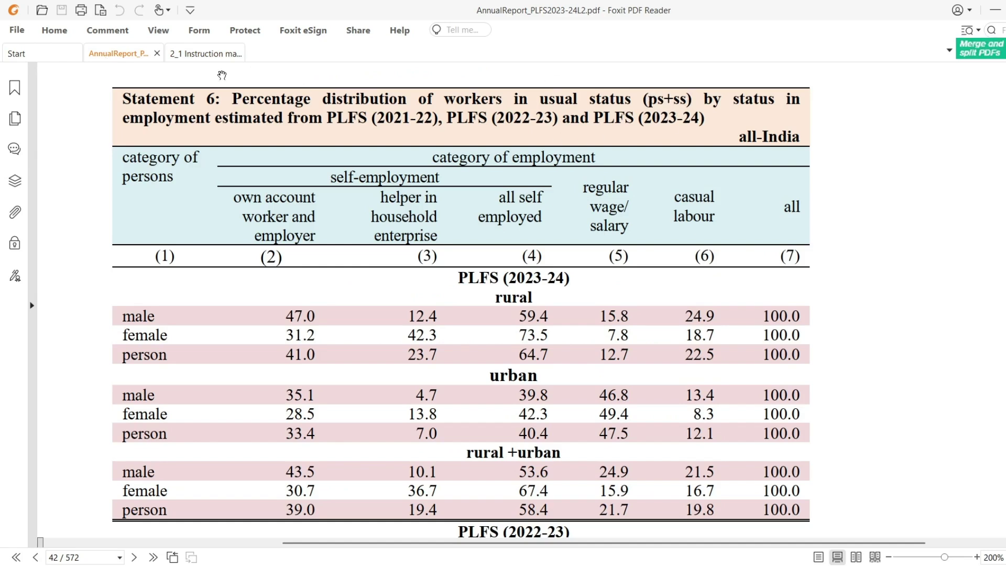
{"action": "left_click", "coordinate": [199, 52]}
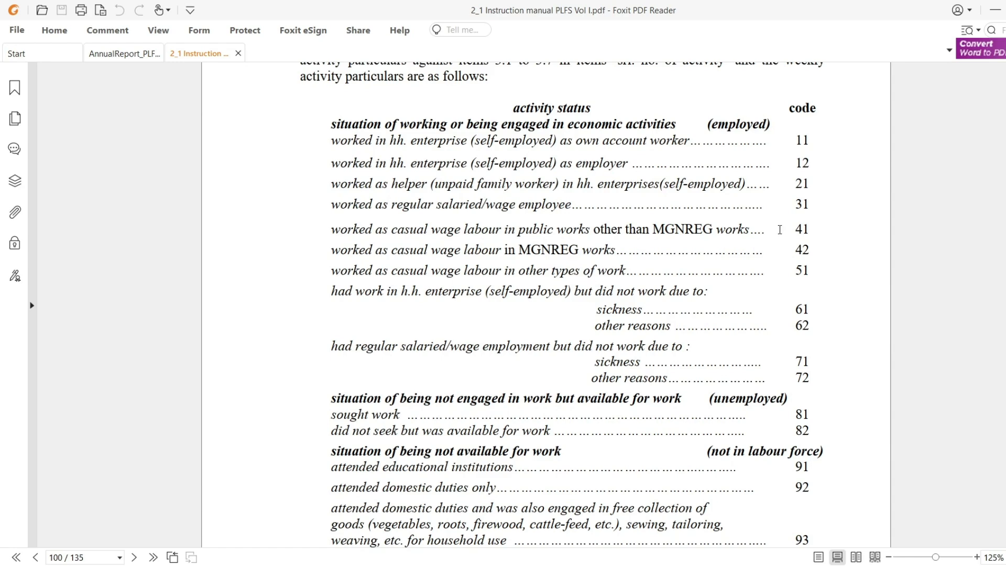
{"action": "left_click", "coordinate": [119, 55]}
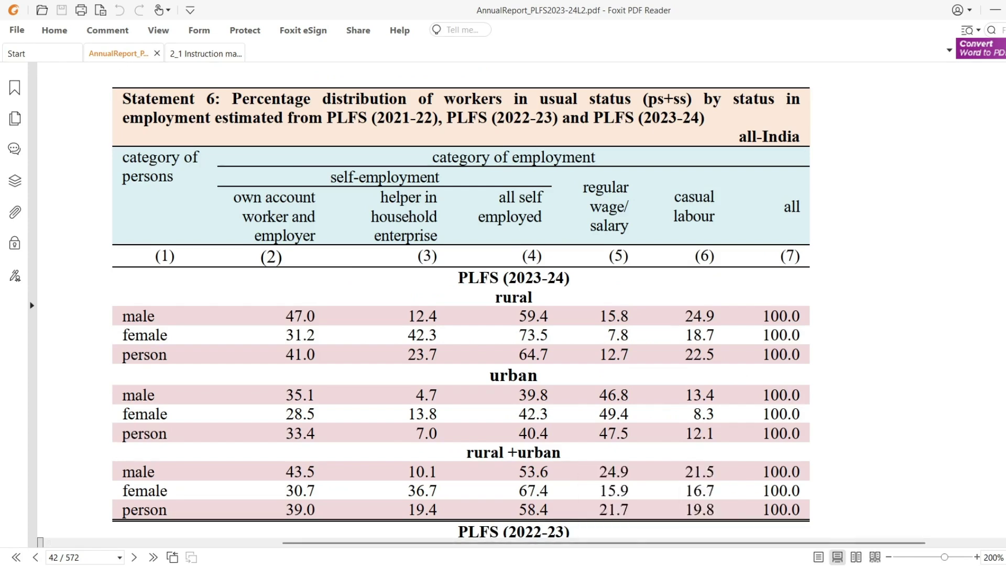
Switch to Stata, open the do-file 1st Do.do in the Do-file Editor, and return to the main Stata window
{"action": "key", "text": "alt+Tab"}
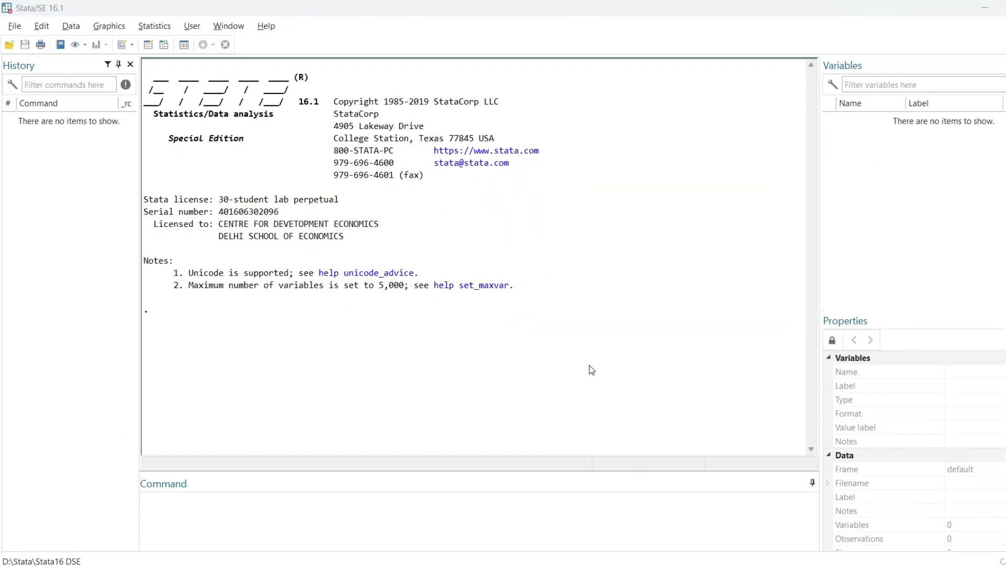
{"action": "key", "text": "ctrl+o"}
{"action": "double_click", "coordinate": [502, 208]}
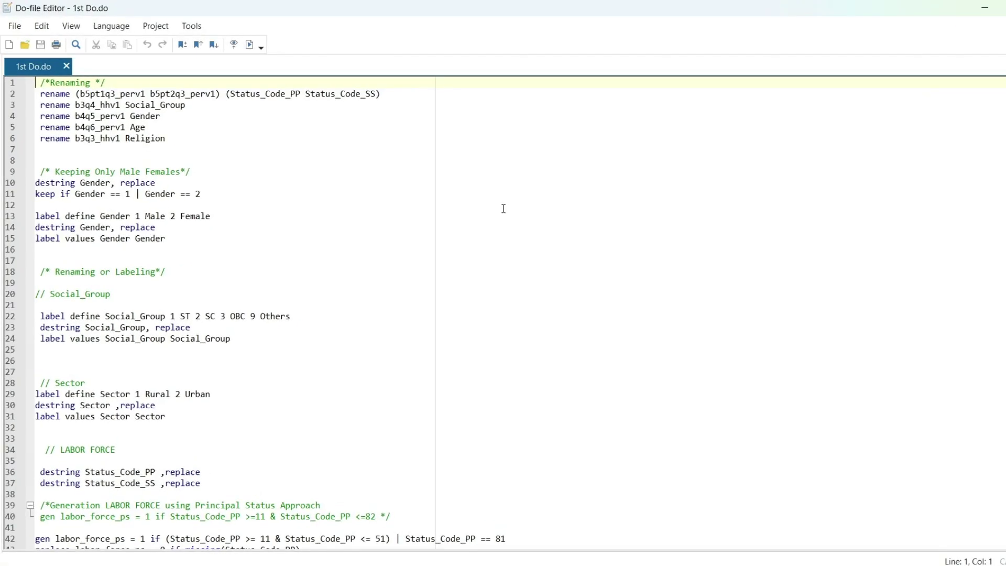
{"action": "key", "text": "ctrl+o"}
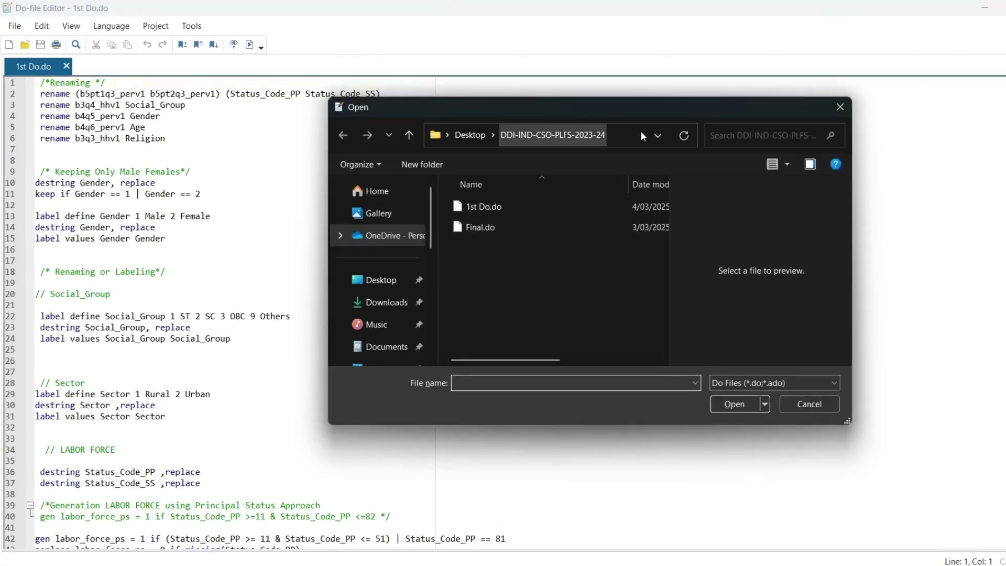
{"action": "left_click", "coordinate": [841, 107]}
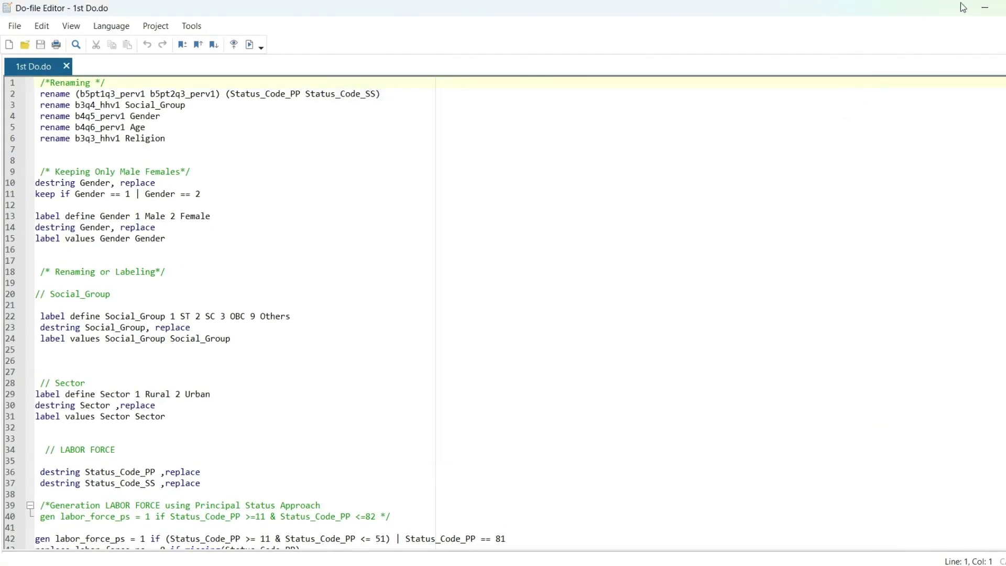
{"action": "left_click", "coordinate": [987, 9]}
{"action": "left_click", "coordinate": [910, 68]}
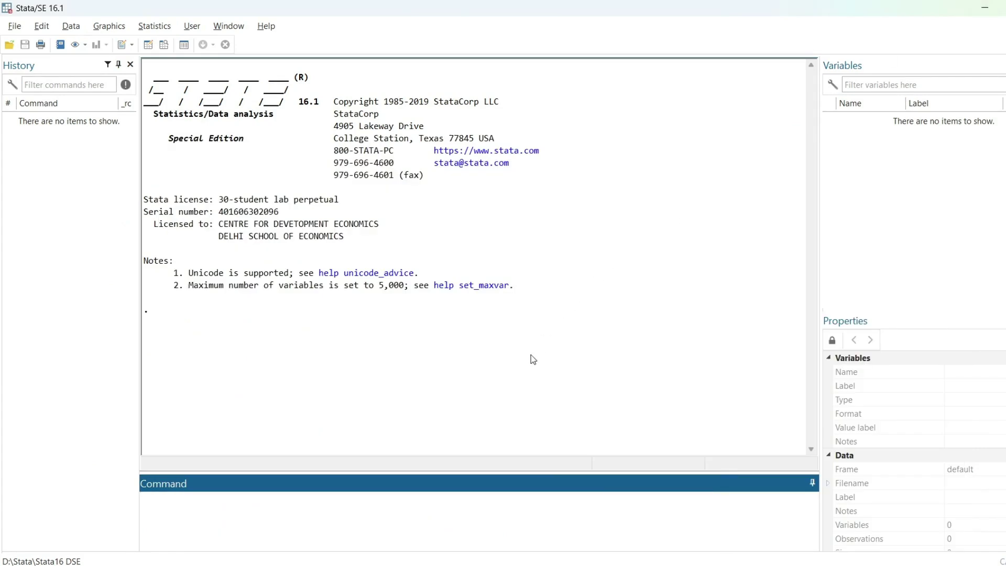
Load Master Dataset.dta from the DDI-IND-CSO-PLFS-2023-24 folder into Stata
{"action": "key", "text": "ctrl+o"}
{"action": "left_click", "coordinate": [510, 288]}
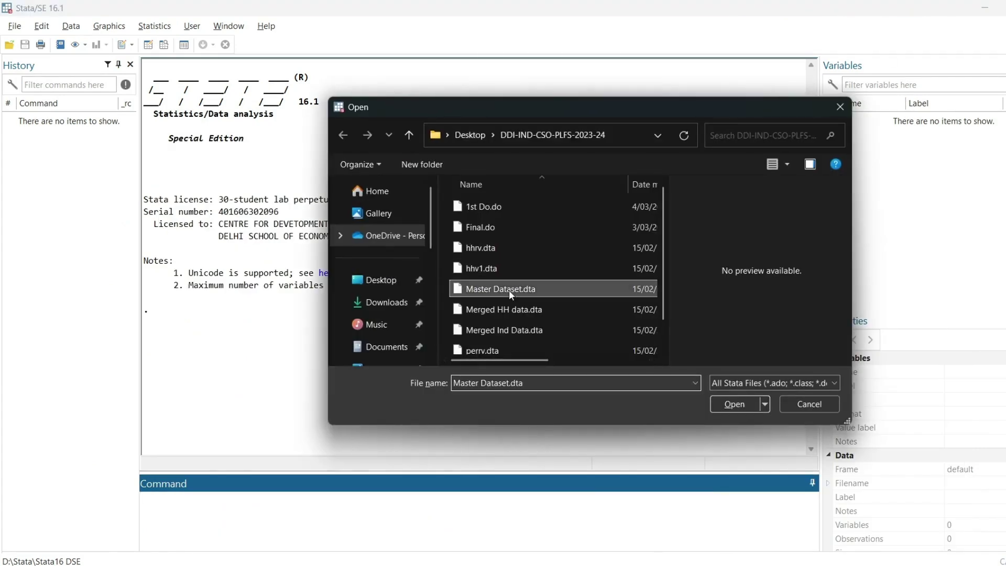
{"action": "double_click", "coordinate": [509, 289]}
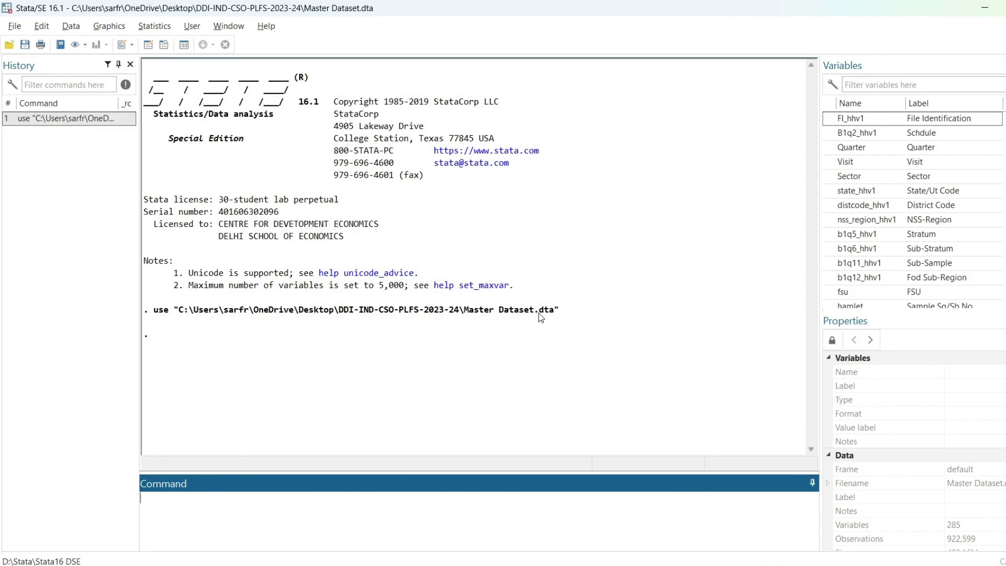
{"action": "scroll", "coordinate": [963, 226], "scroll_direction": "down", "scroll_amount": 1}
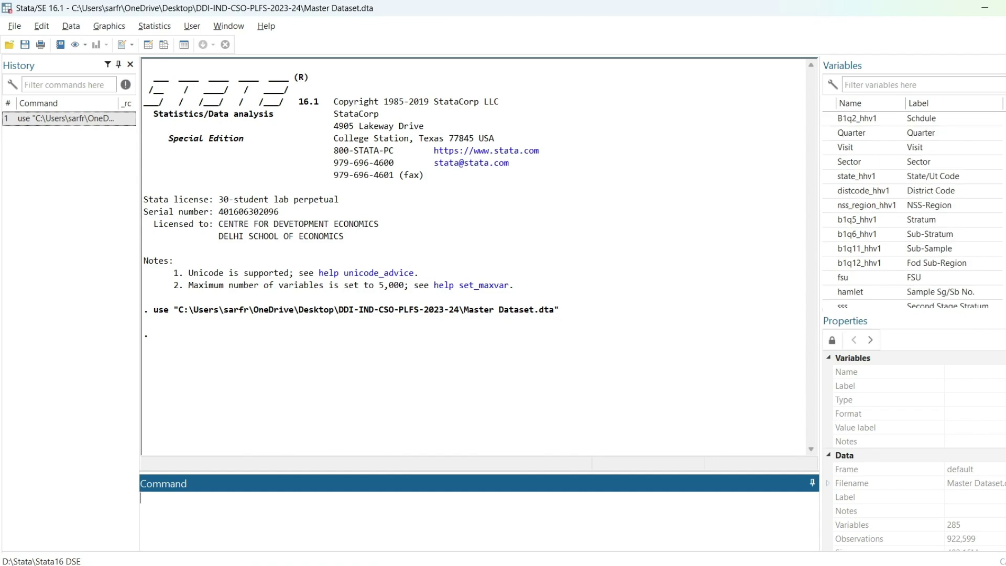
Review the renaming, labelling and labour force code in 1st Do.do, and execute the whole do-file on the loaded dataset
{"action": "left_click", "coordinate": [703, 524]}
{"action": "scroll", "coordinate": [261, 322], "scroll_direction": "down", "scroll_amount": 1}
{"action": "scroll", "coordinate": [259, 325], "scroll_direction": "up", "scroll_amount": 1}
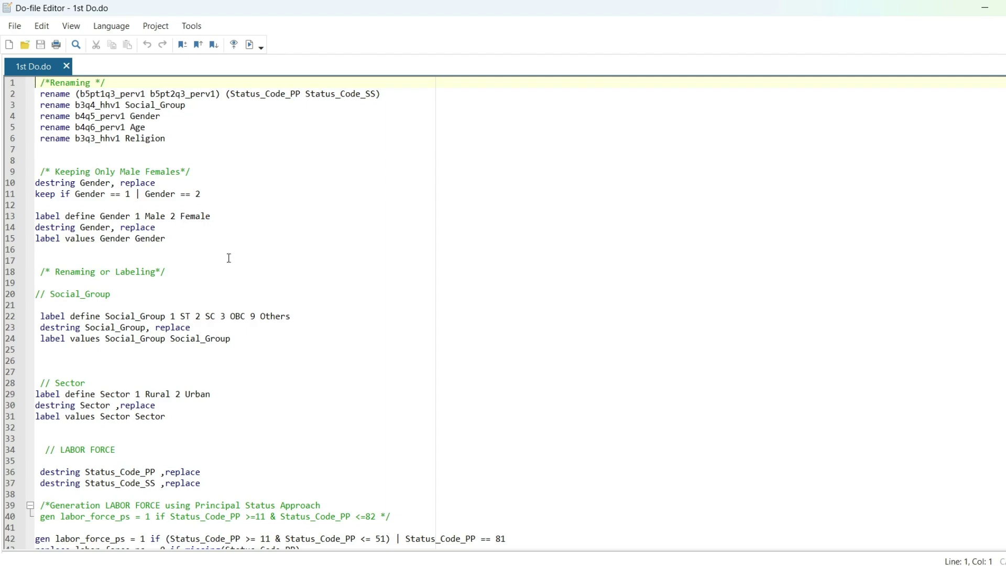
{"action": "scroll", "coordinate": [229, 257], "scroll_direction": "down", "scroll_amount": 3}
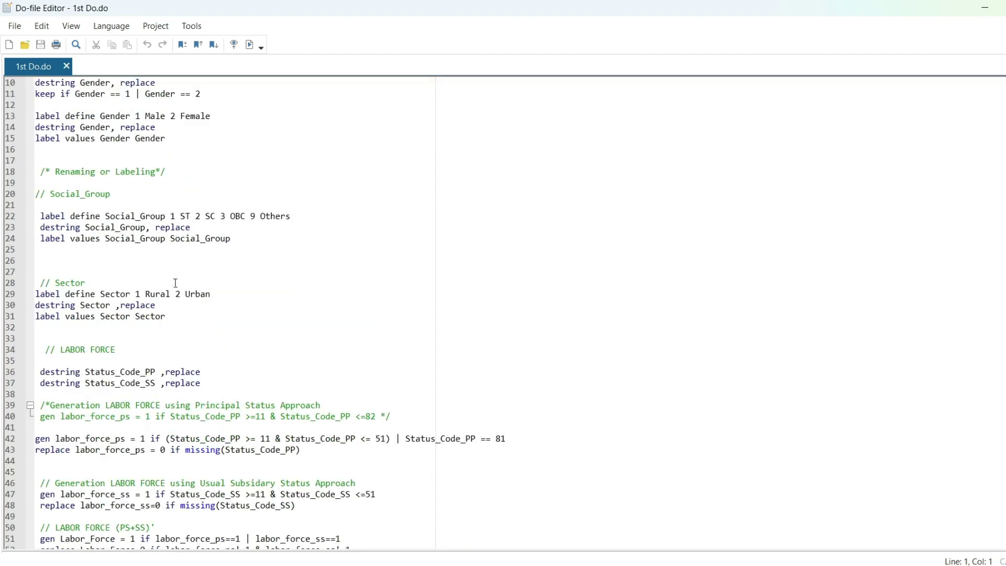
{"action": "scroll", "coordinate": [155, 344], "scroll_direction": "down", "scroll_amount": 3}
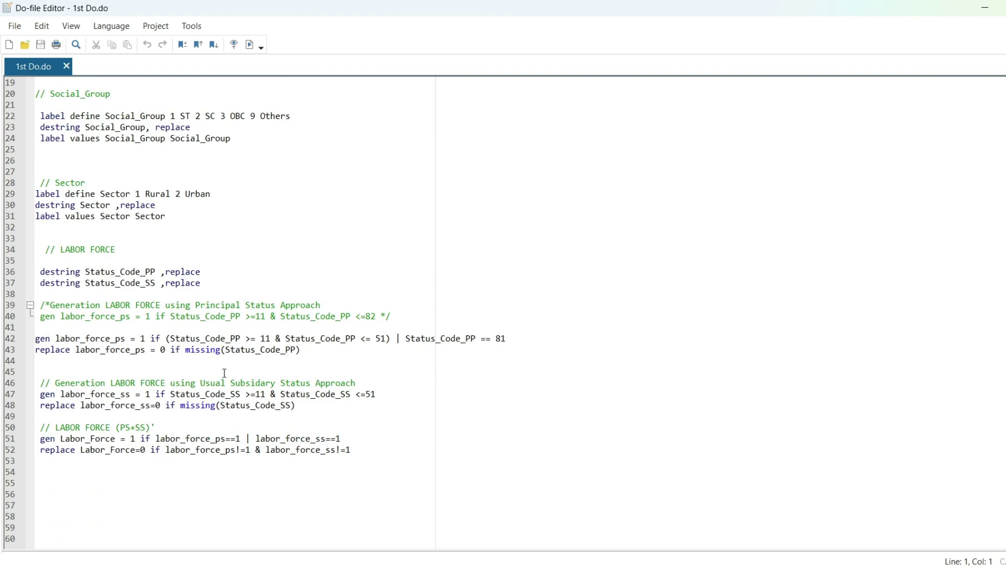
{"action": "left_click", "coordinate": [364, 453]}
{"action": "left_click", "coordinate": [249, 44]}
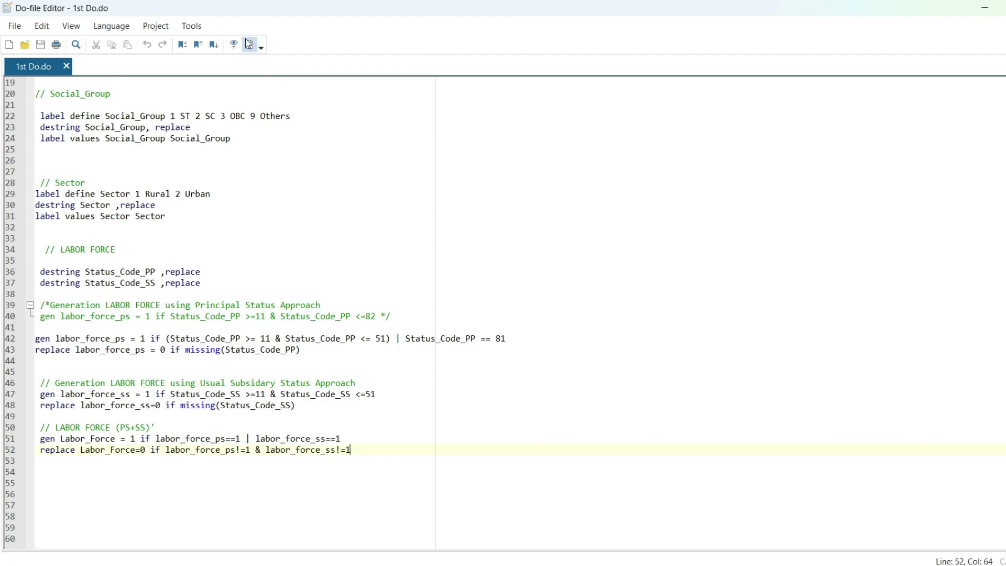
{"action": "left_click", "coordinate": [985, 9]}
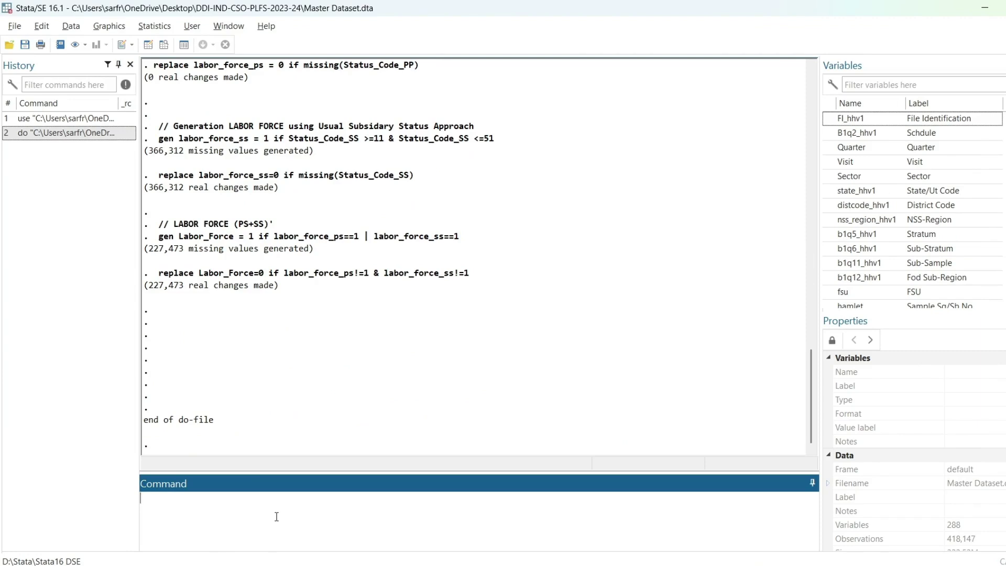
Generate a new variable Broad_Status with missing values using gen Broad_Status =
{"action": "type", "text": "gen Broad_s"}
{"action": "key", "text": "BackSpace"}
{"action": "type", "text": "Status = ."}
{"action": "key", "text": "Return"}
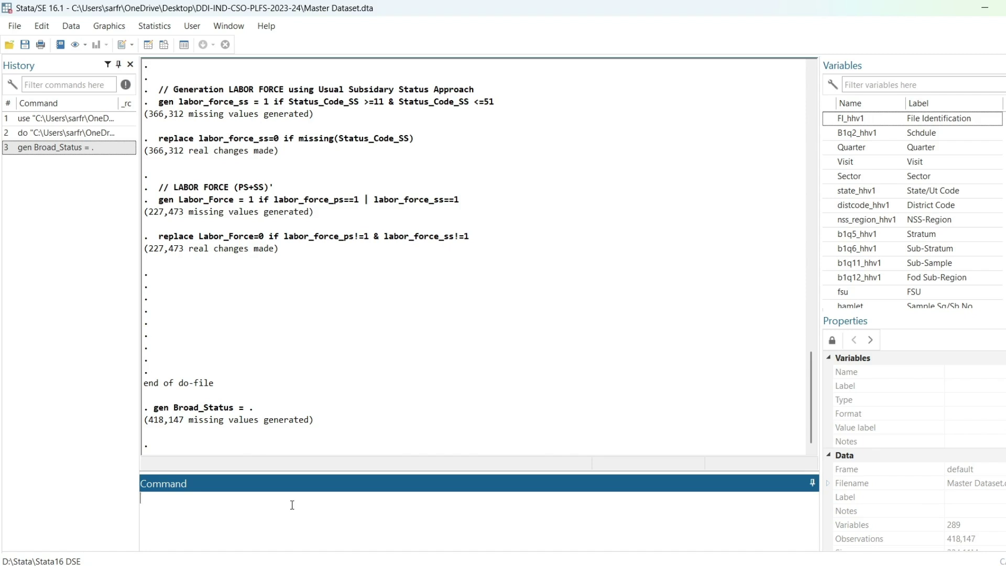
Start the command replace Broad_Status = 1 if, and consult the PLFS report and manual for the self-employment categories and codes
{"action": "type", "text": "replace"}
{"action": "type", "text": "Broad_Status ="}
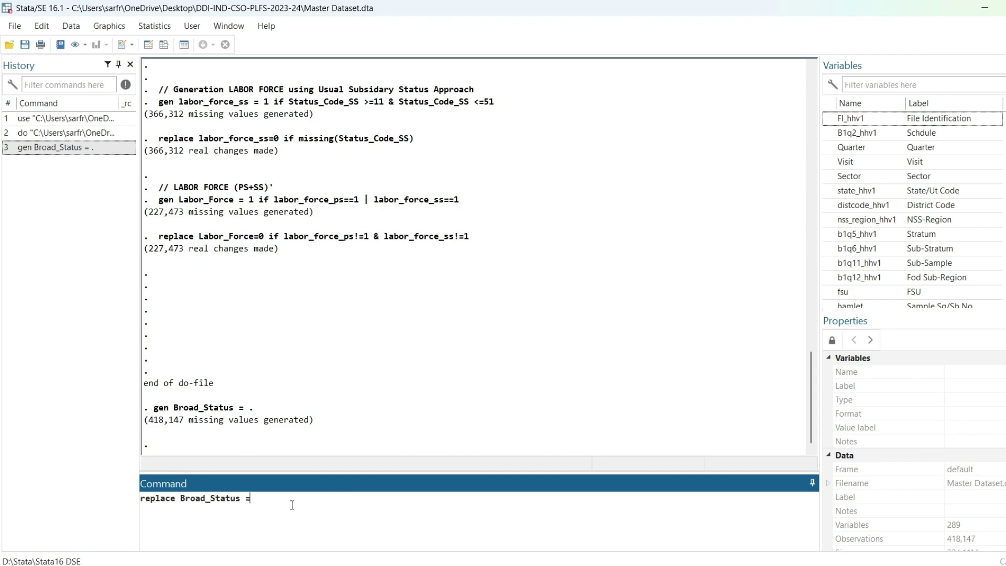
{"action": "type", "text": " 1 if"}
{"action": "mouse_move", "coordinate": [720, 565]}
{"action": "left_click", "coordinate": [720, 540]}
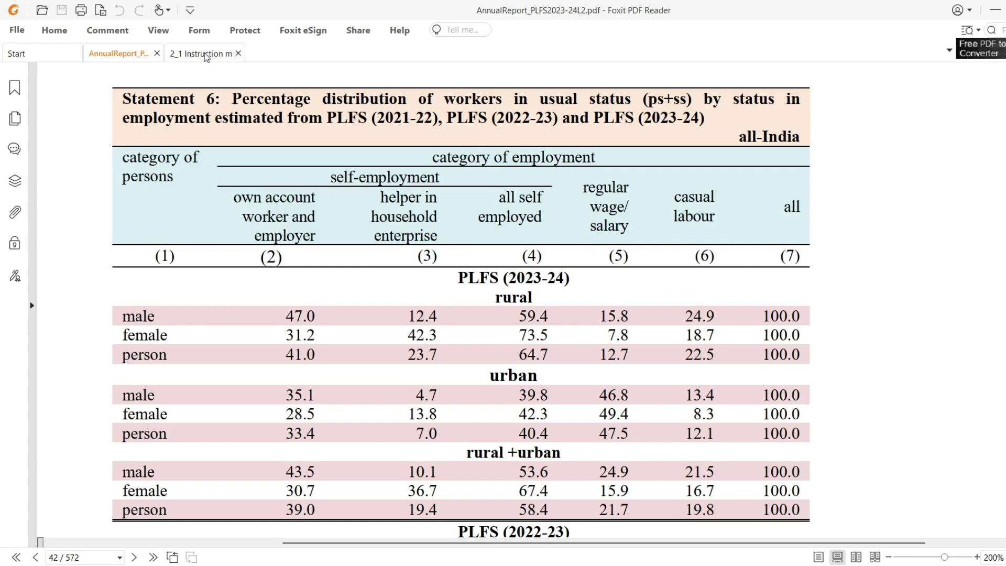
{"action": "left_click", "coordinate": [207, 54]}
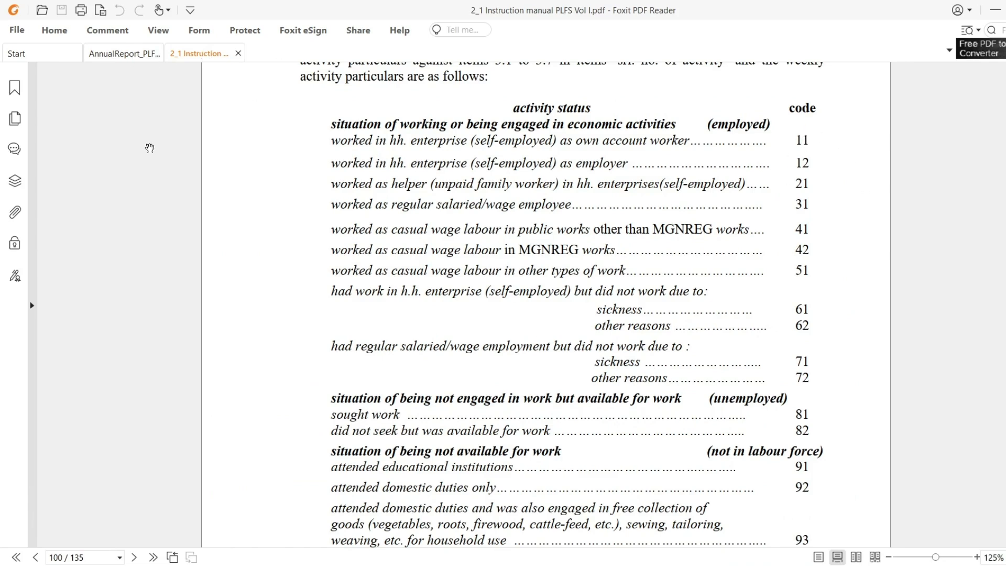
{"action": "left_click", "coordinate": [124, 56]}
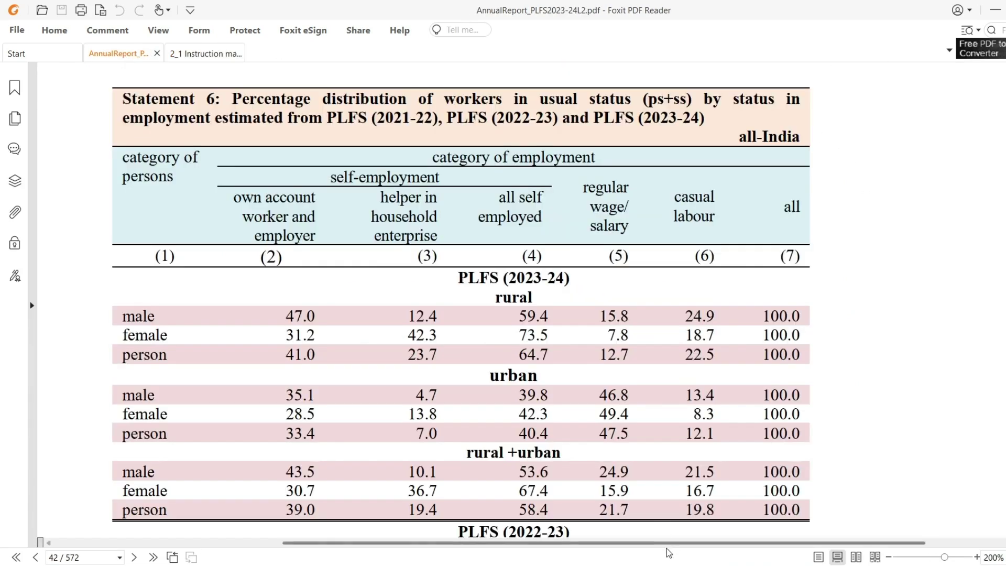
{"action": "mouse_move", "coordinate": [670, 555]}
{"action": "left_click", "coordinate": [605, 524]}
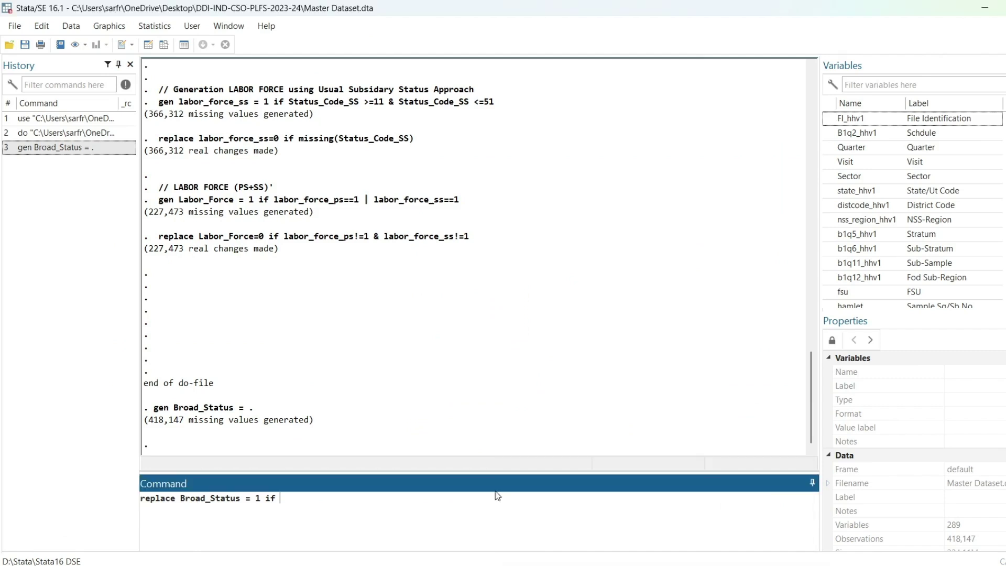
Try to run the Broad_Status replacement with the condition inlist ( Status_Code_PP , 11, 12), finding the variable by filtering for status
{"action": "type", "text": "inlist ("}
{"action": "left_click", "coordinate": [906, 85]}
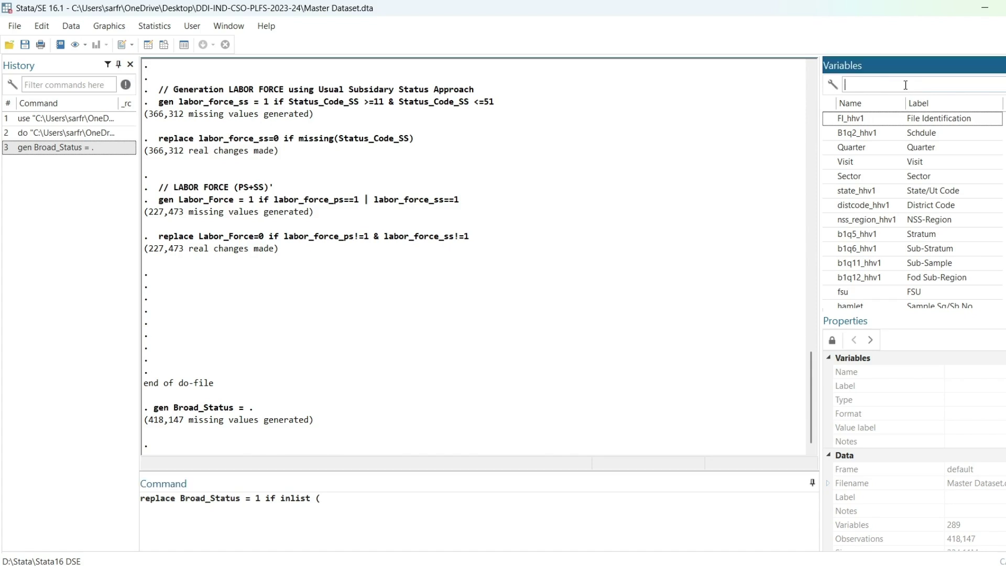
{"action": "type", "text": "stat"}
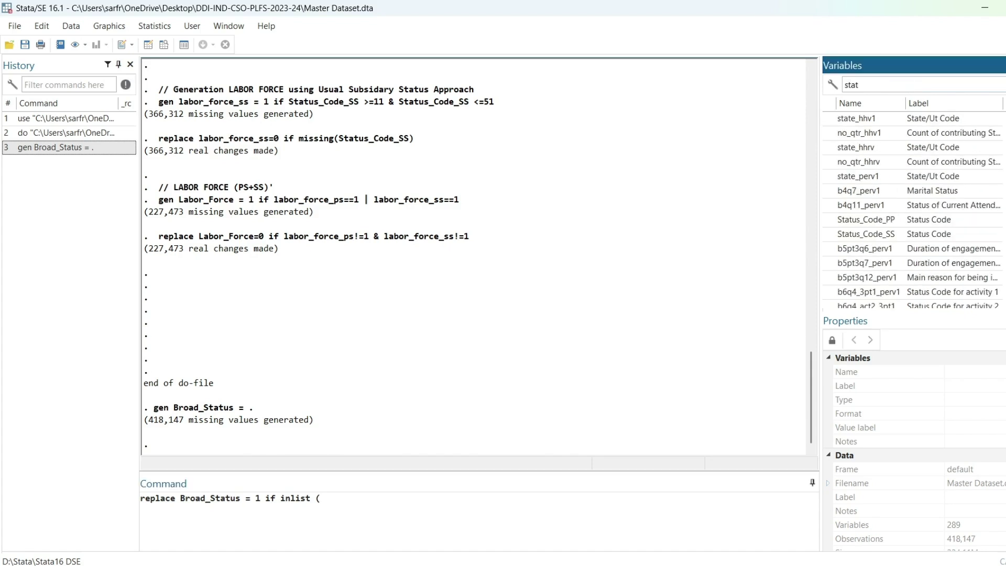
{"action": "type", "text": "us"}
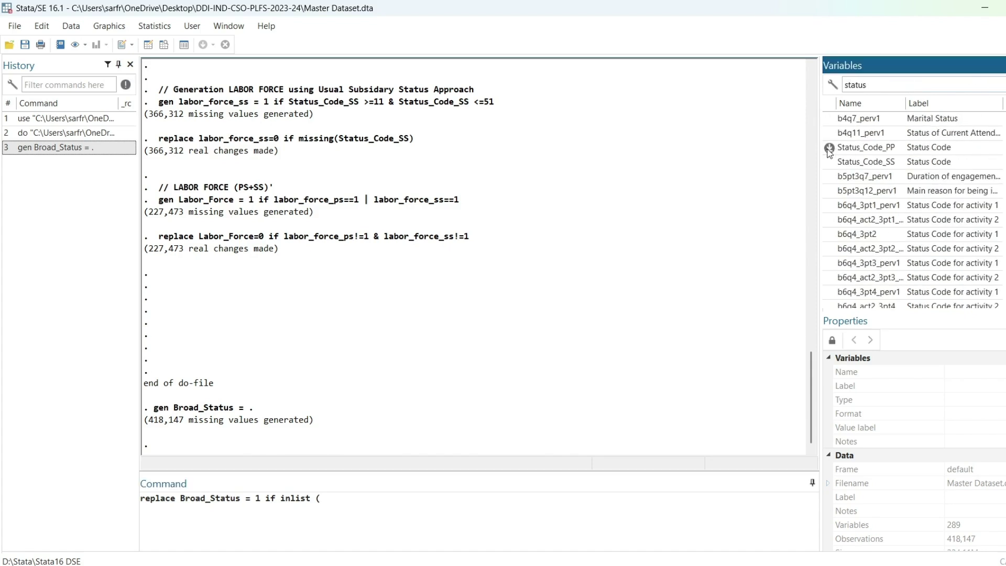
{"action": "double_click", "coordinate": [830, 148]}
{"action": "left_click", "coordinate": [425, 501]}
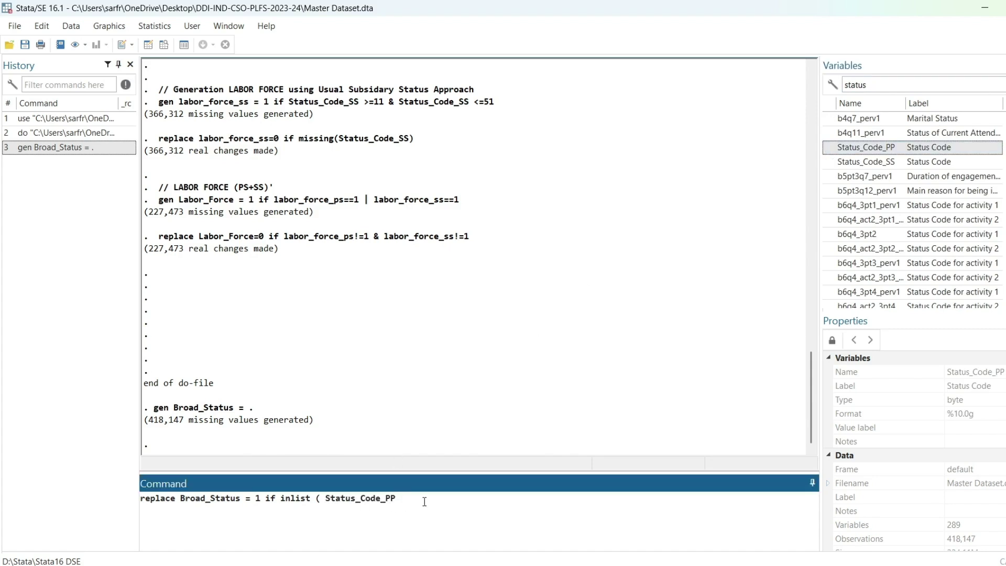
{"action": "type", "text": ", 11, 12)"}
{"action": "key", "text": "Return"}
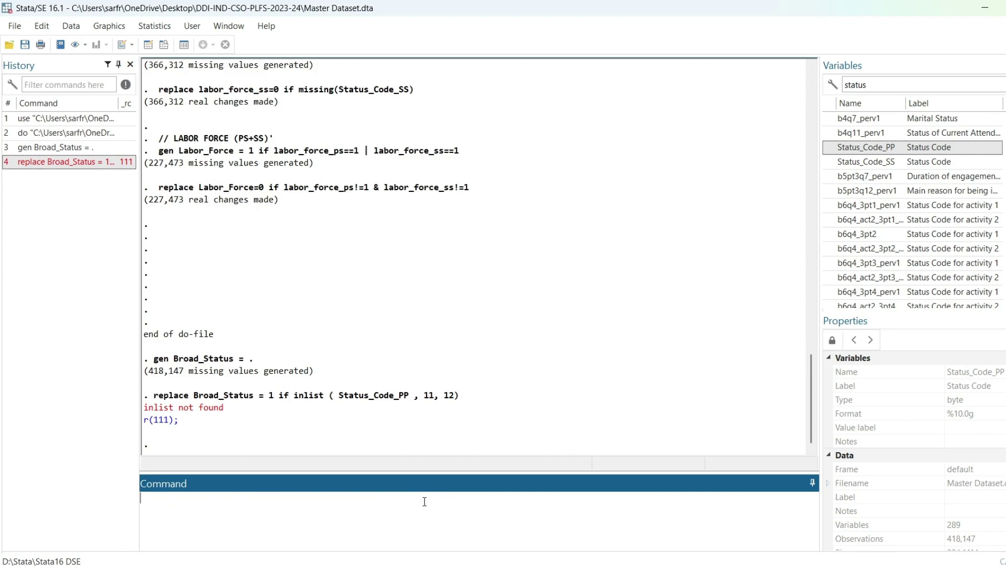
Remove the space after inlist in the failed command and run replace Broad_Status = 1 if inlist( Status_Code_PP , 11, 12)
{"action": "left_click", "coordinate": [74, 161]}
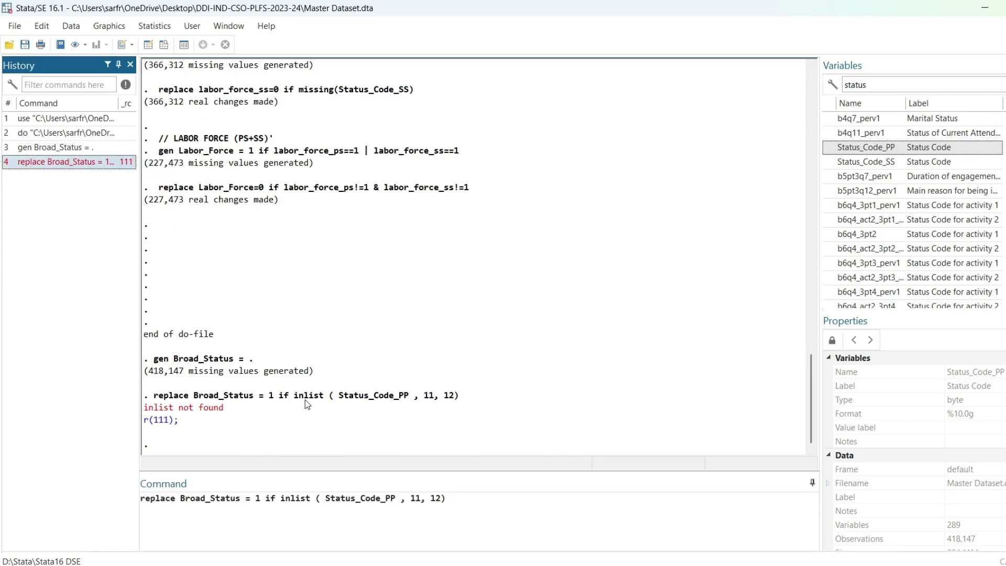
{"action": "left_click", "coordinate": [313, 497]}
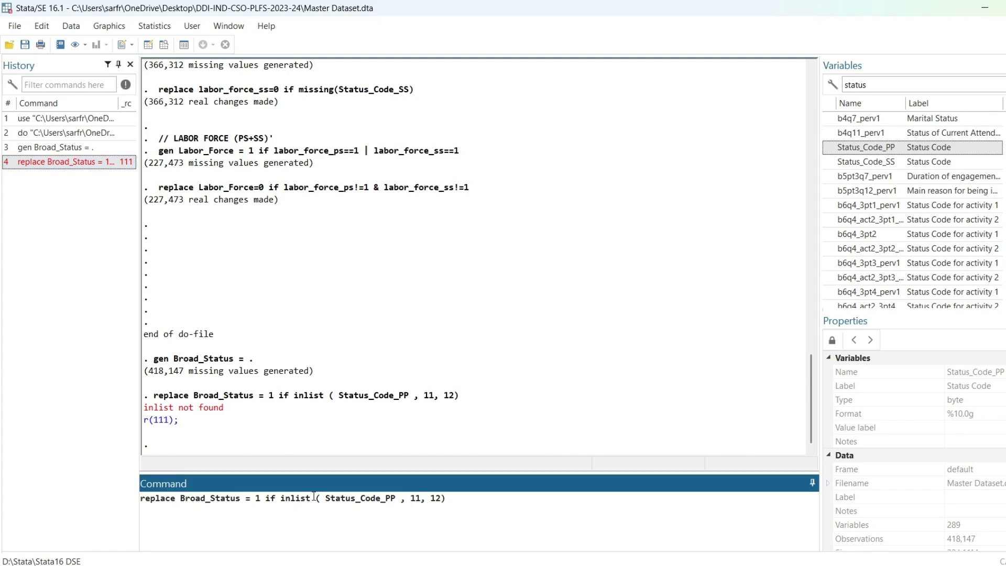
{"action": "key", "text": "Delete"}
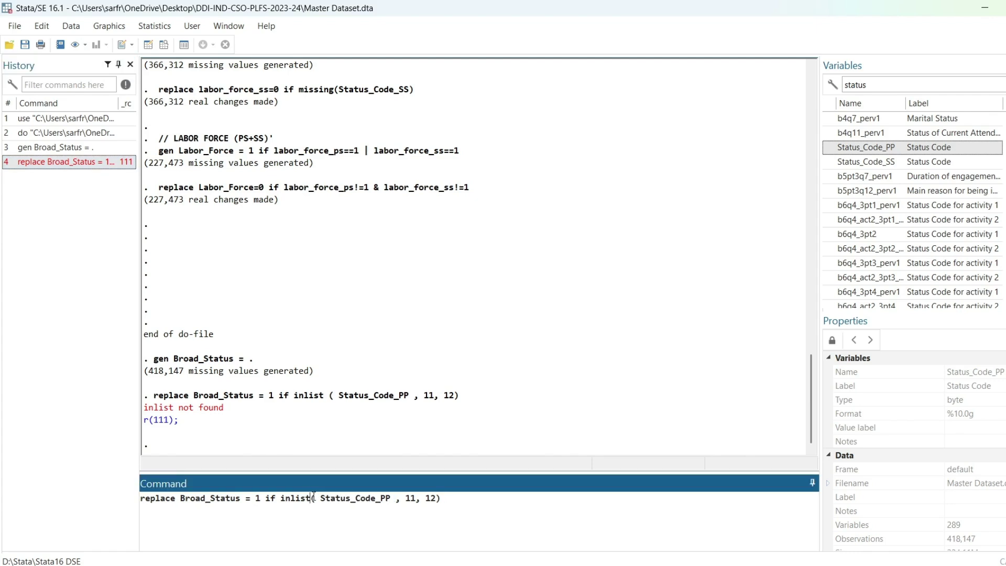
{"action": "key", "text": "Return"}
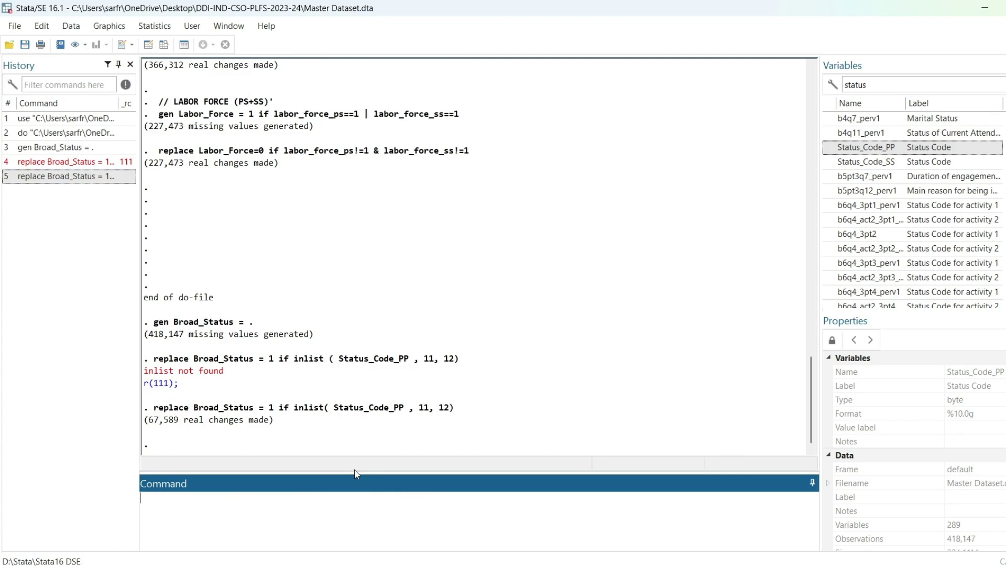
Adapt the last replace command to assign Broad_Status = 2 if Status_Code_PP == 21, and run it
{"action": "left_click", "coordinate": [80, 177]}
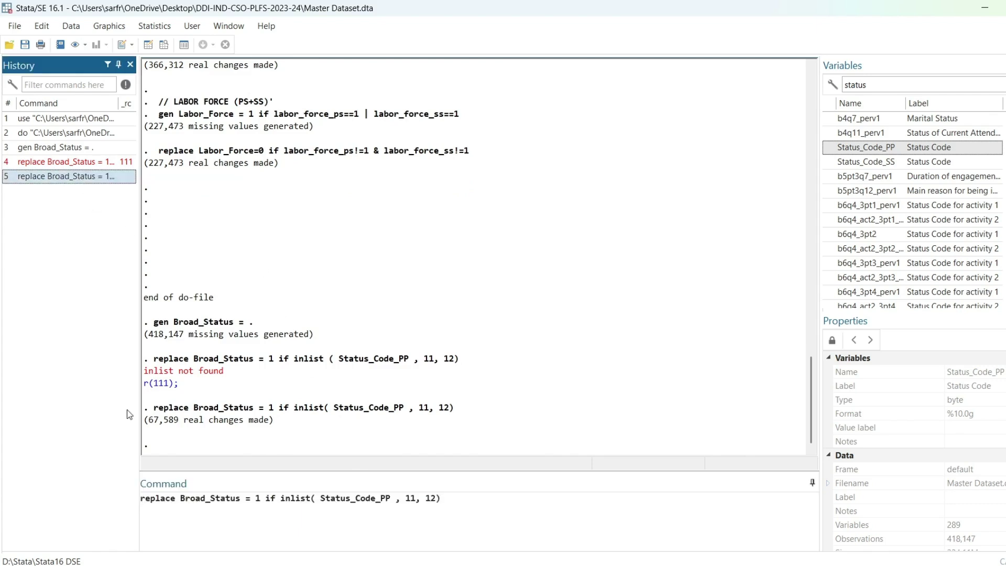
{"action": "left_click", "coordinate": [262, 500]}
{"action": "key", "text": "BackSpace"}
{"action": "type", "text": "2"}
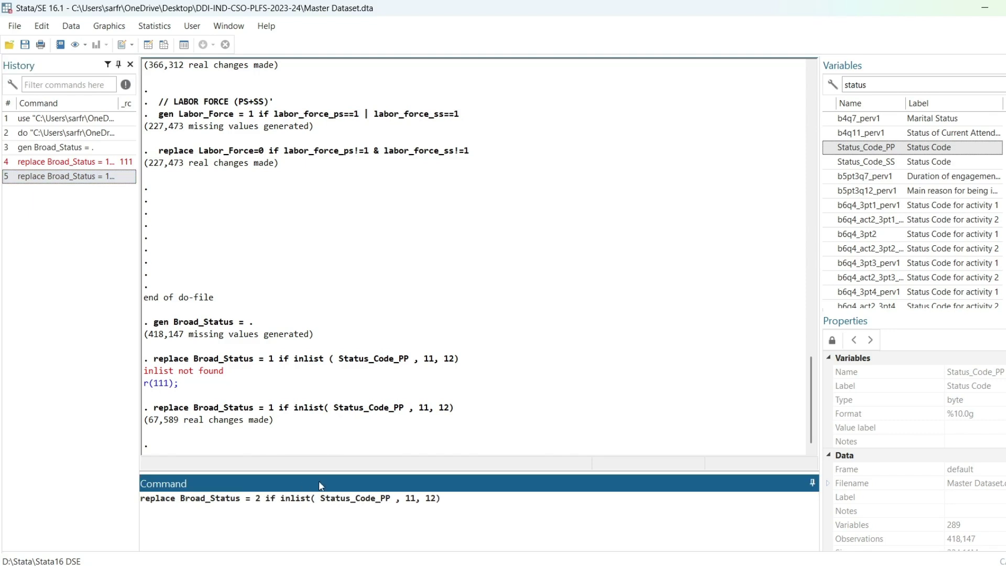
{"action": "left_click_drag", "start_coordinate": [315, 498], "coordinate": [280, 498]}
{"action": "key", "text": "BackSpace"}
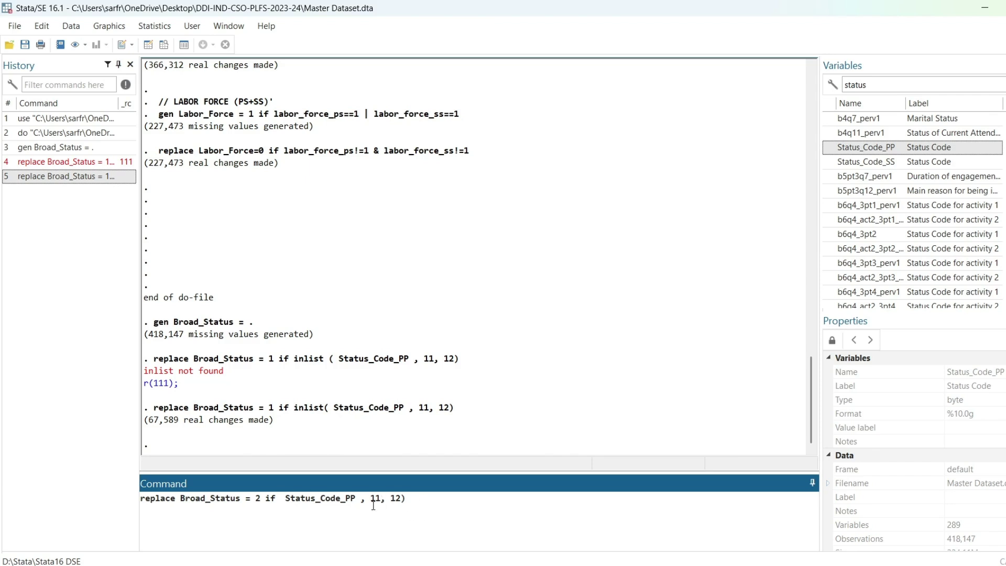
{"action": "left_click_drag", "start_coordinate": [361, 501], "coordinate": [415, 501]}
{"action": "key", "text": "BackSpace"}
{"action": "type", "text": "== 21"}
{"action": "key", "text": "Return"}
Switch to Foxit PDF Reader and compare the employment categories in Statement 6 with the activity status codes in the instruction manual
{"action": "mouse_move", "coordinate": [729, 562]}
{"action": "left_click", "coordinate": [710, 539]}
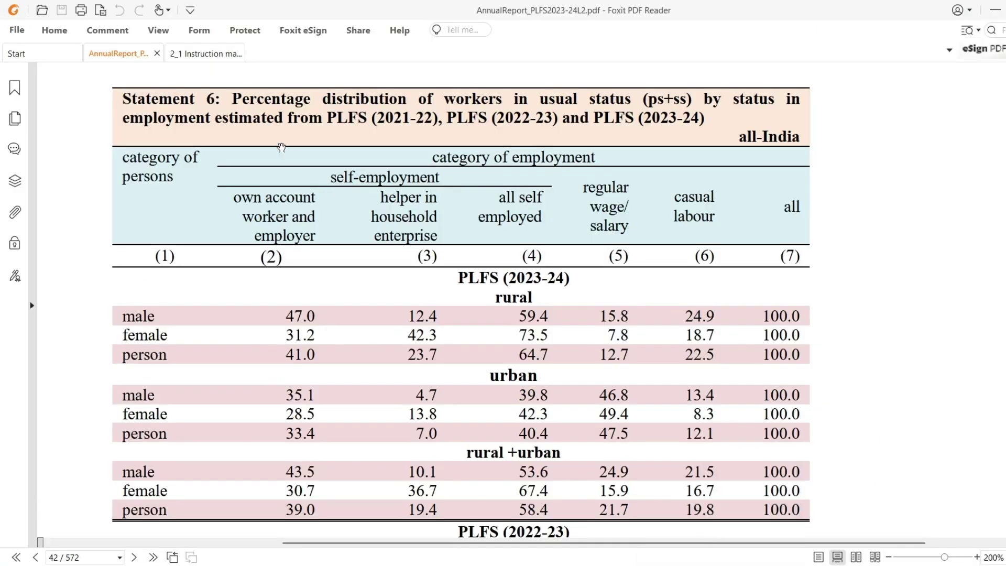
{"action": "left_click", "coordinate": [199, 55]}
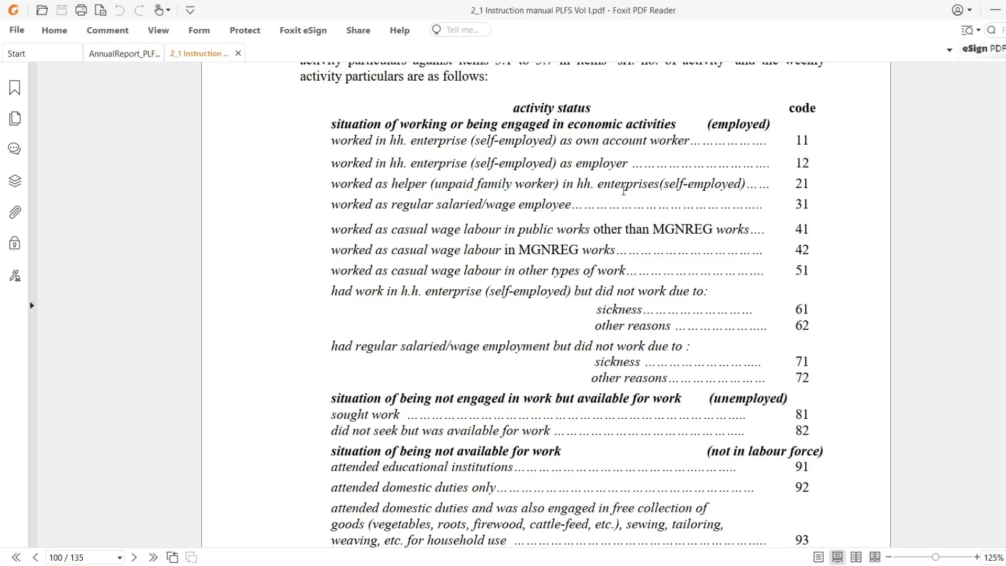
{"action": "left_click", "coordinate": [114, 57]}
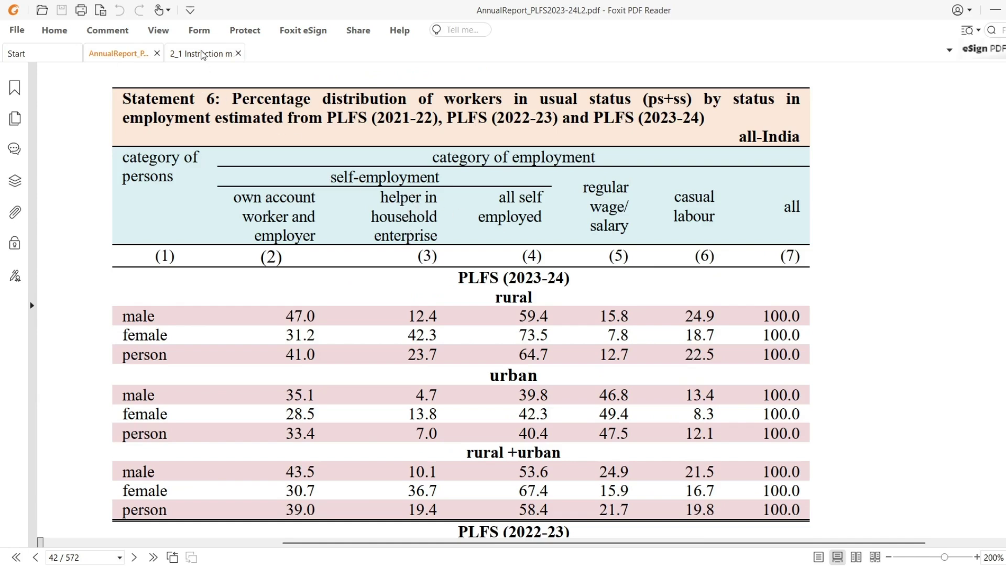
{"action": "left_click", "coordinate": [204, 54]}
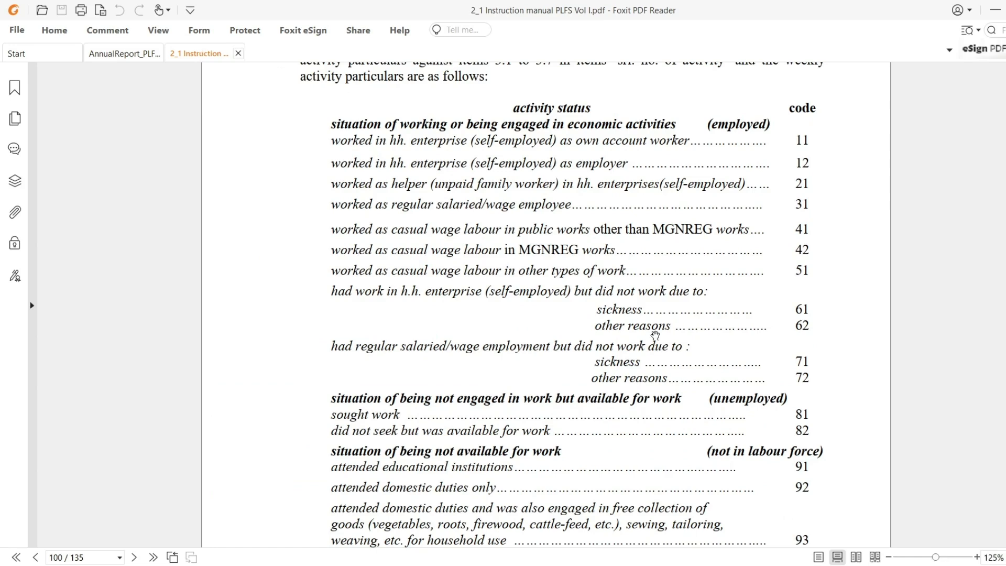
{"action": "mouse_move", "coordinate": [644, 563]}
{"action": "left_click", "coordinate": [598, 517]}
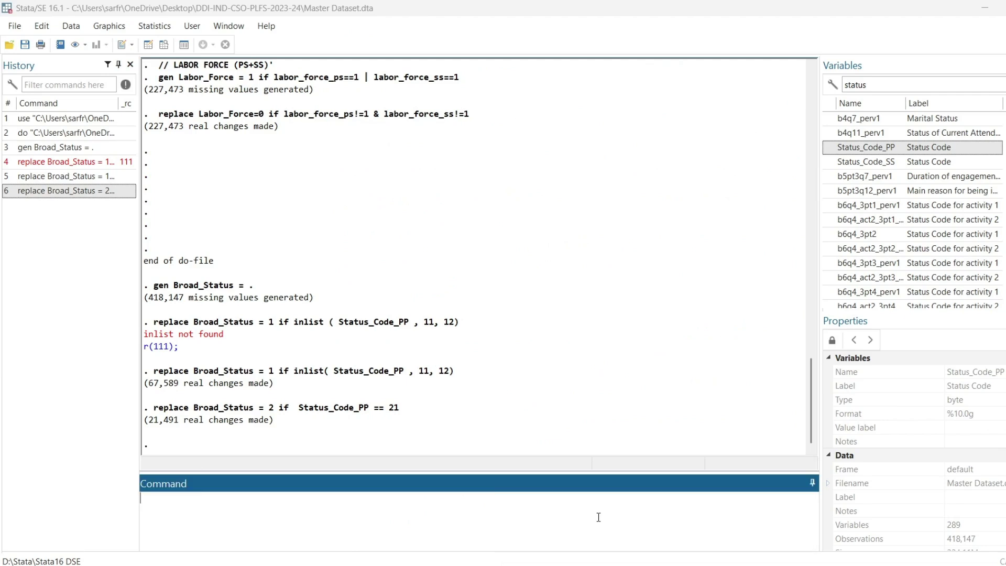
Reuse the previous replace command in Stata to assign Broad_Status = 3 if Status_Code_PP == 31, and run it
{"action": "left_click", "coordinate": [87, 196]}
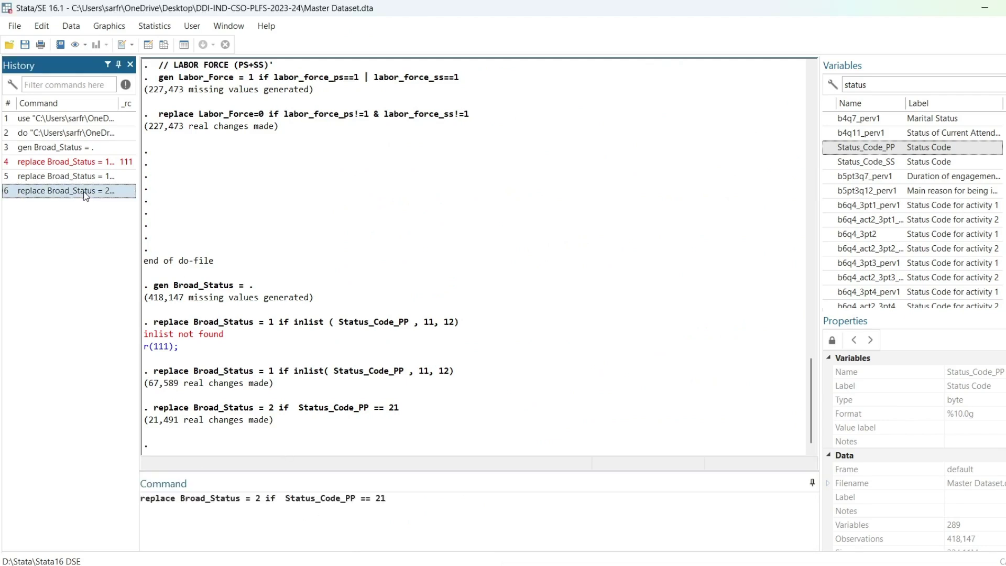
{"action": "left_click", "coordinate": [259, 501]}
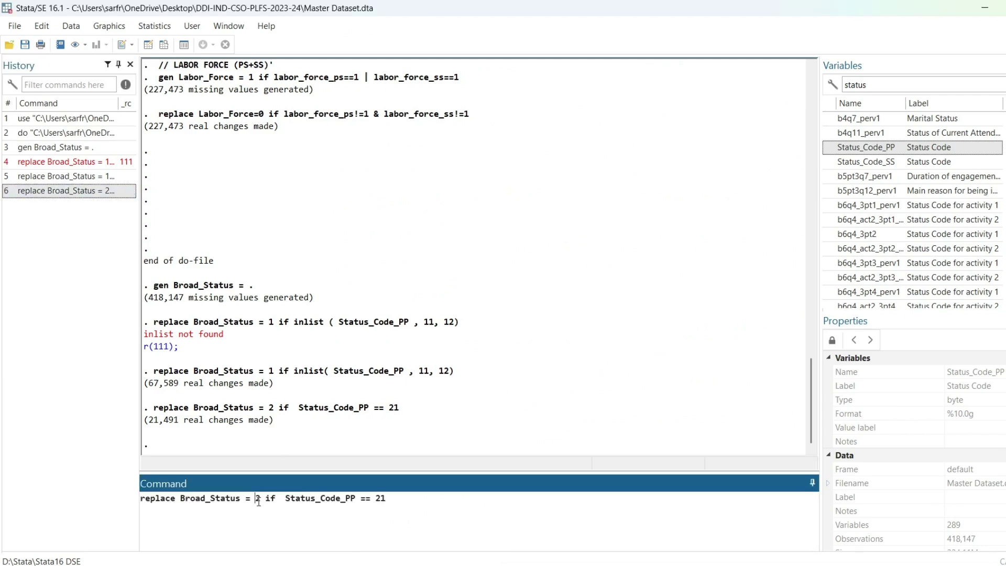
{"action": "key", "text": "Delete"}
{"action": "type", "text": "3"}
{"action": "double_click", "coordinate": [378, 495]}
{"action": "key", "text": "BackSpace"}
{"action": "type", "text": "31"}
{"action": "key", "text": "Return"}
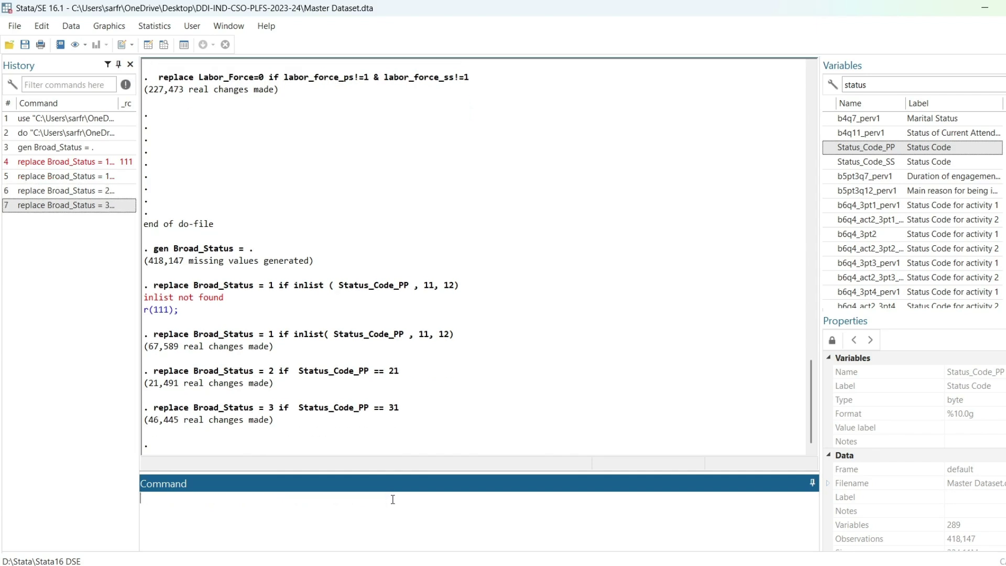
{"action": "left_click", "coordinate": [96, 210]}
{"action": "left_click", "coordinate": [261, 499]}
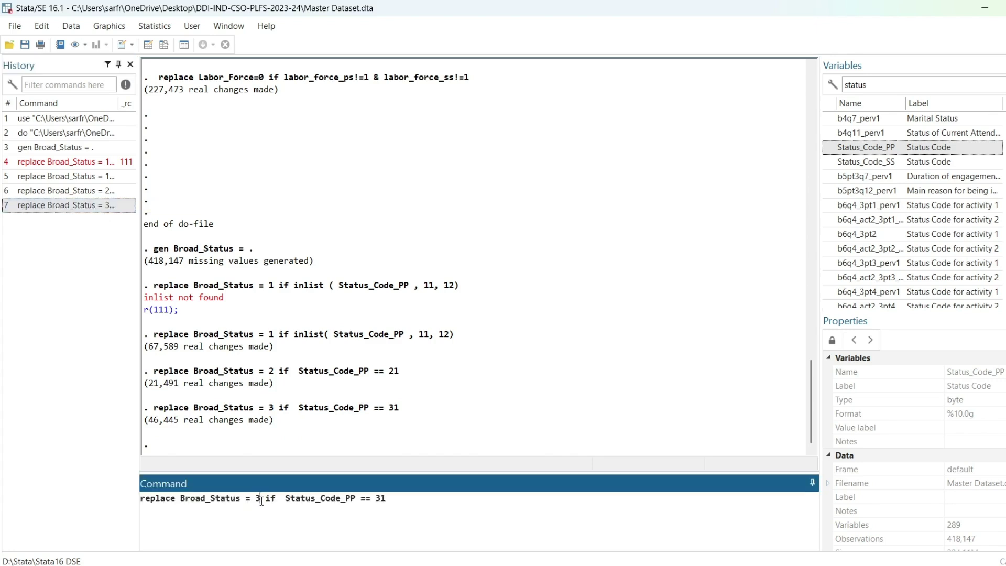
{"action": "key", "text": "BackSpace"}
{"action": "type", "text": "4"}
Rework the earlier inlist command into replace Broad_Status = 4 if inlist( Status_Code_PP , 41, 51), and run it
{"action": "left_click", "coordinate": [72, 178]}
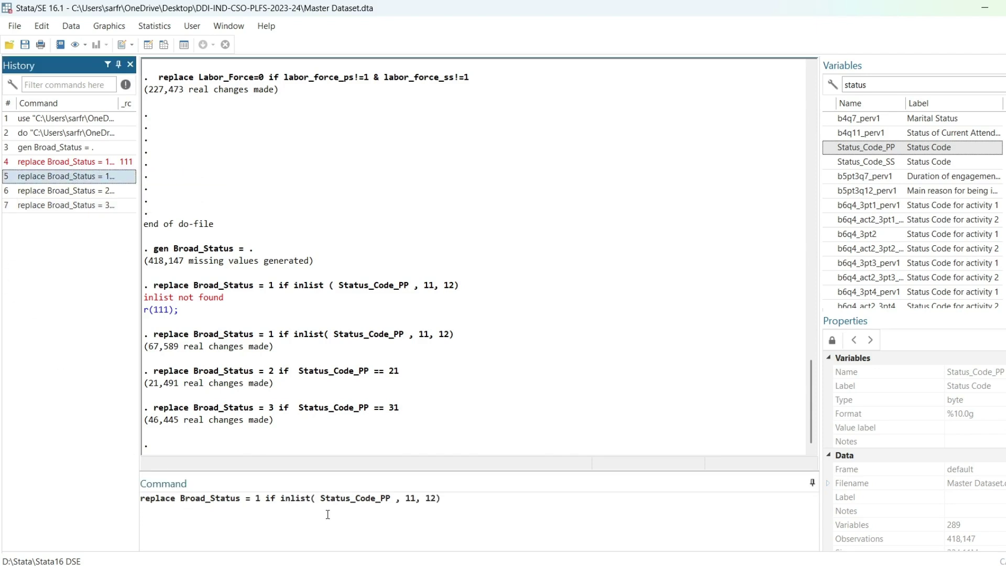
{"action": "left_click", "coordinate": [260, 500]}
{"action": "key", "text": "BackSpace"}
{"action": "type", "text": "4"}
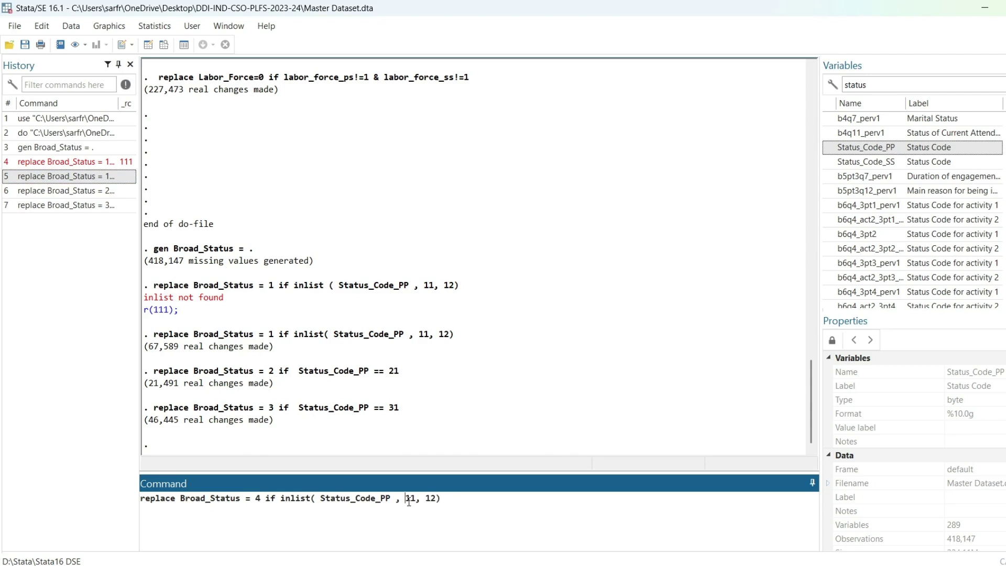
{"action": "left_click", "coordinate": [409, 500]}
{"action": "key", "text": "BackSpace"}
{"action": "type", "text": "4"}
{"action": "key", "text": "Right"}
{"action": "key", "text": "Right"}
{"action": "key", "text": "BackSpace"}
{"action": "key", "text": "BackSpace"}
{"action": "type", "text": "51"}
{"action": "key", "text": "Return"}
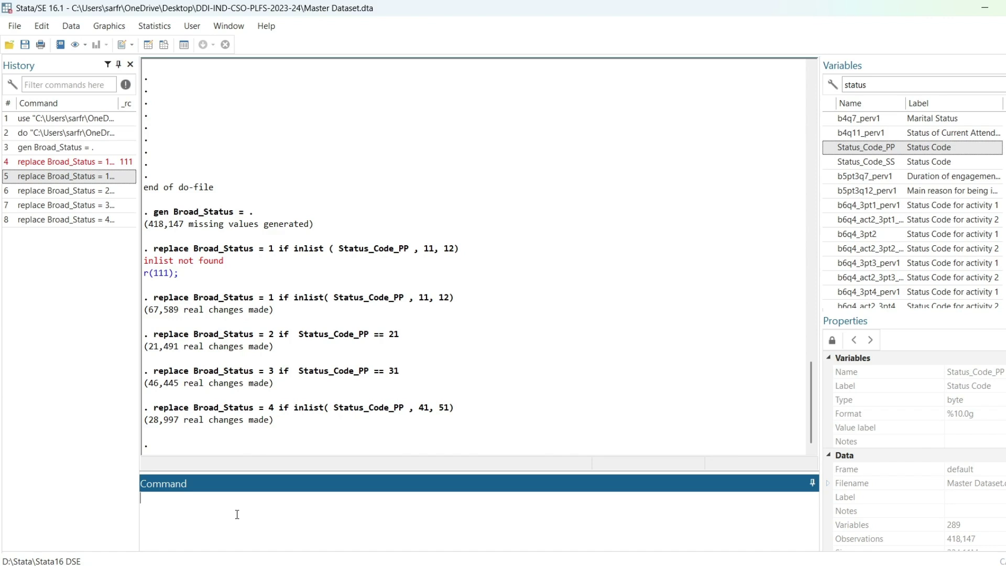
{"action": "type", "text": "br"}
{"action": "left_click", "coordinate": [254, 499]}
{"action": "key", "text": "BackSpace"}
{"action": "key", "text": "BackSpace"}
Tabulate Status_Code_PP and check its codes against the activity status list in the PLFS instruction manual
{"action": "type", "text": "tab"}
{"action": "double_click", "coordinate": [828, 149]}
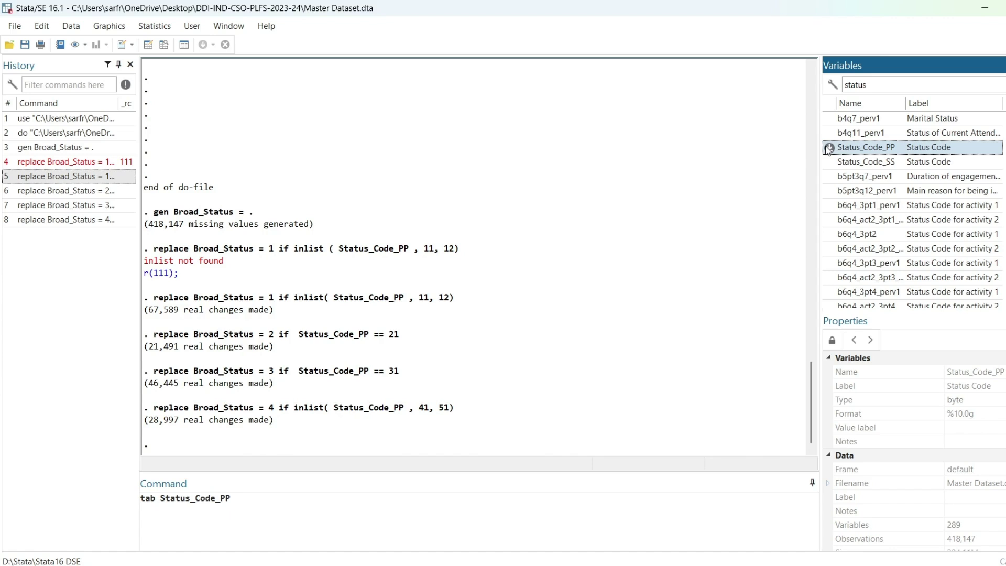
{"action": "key", "text": "Return"}
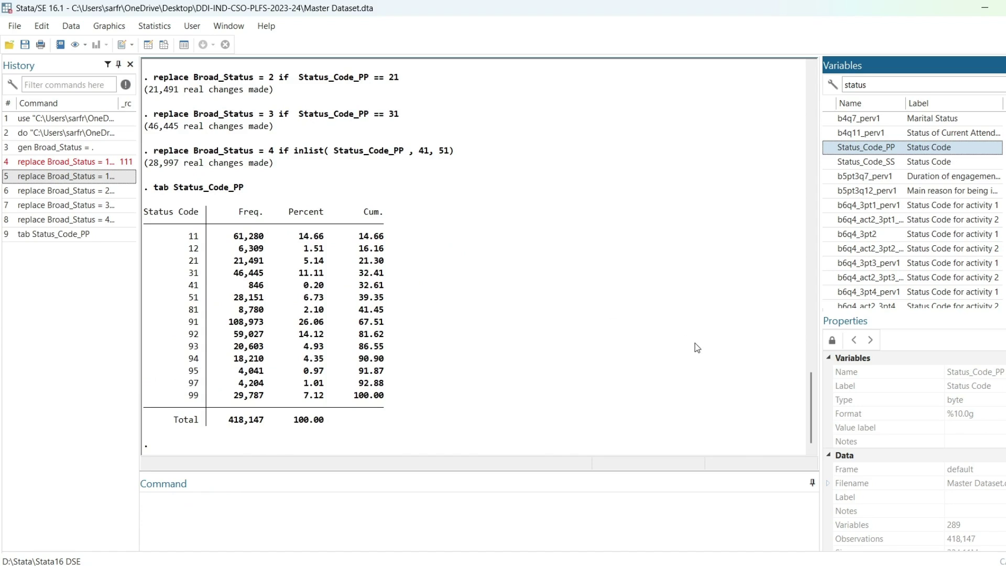
{"action": "mouse_move", "coordinate": [712, 564]}
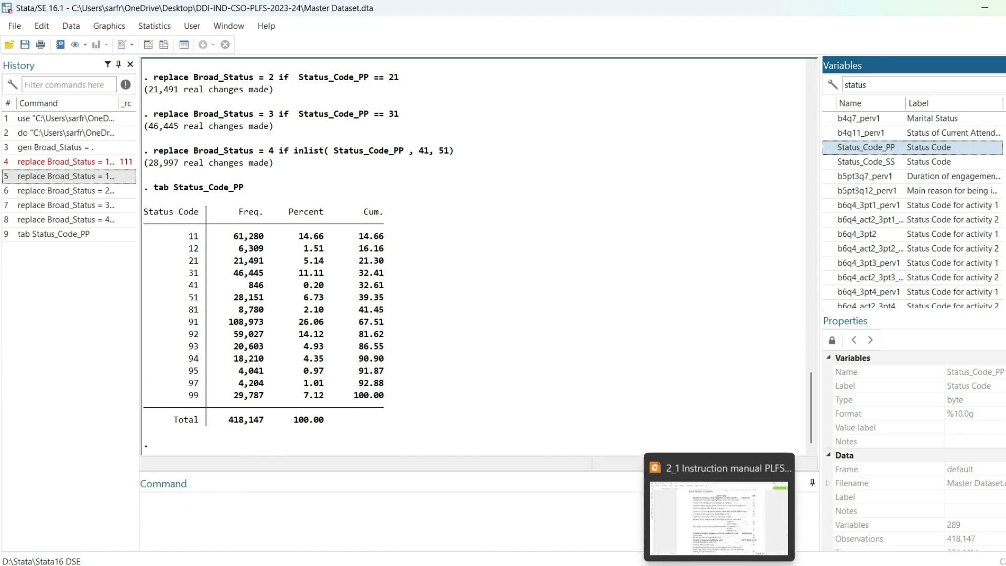
{"action": "left_click", "coordinate": [711, 517]}
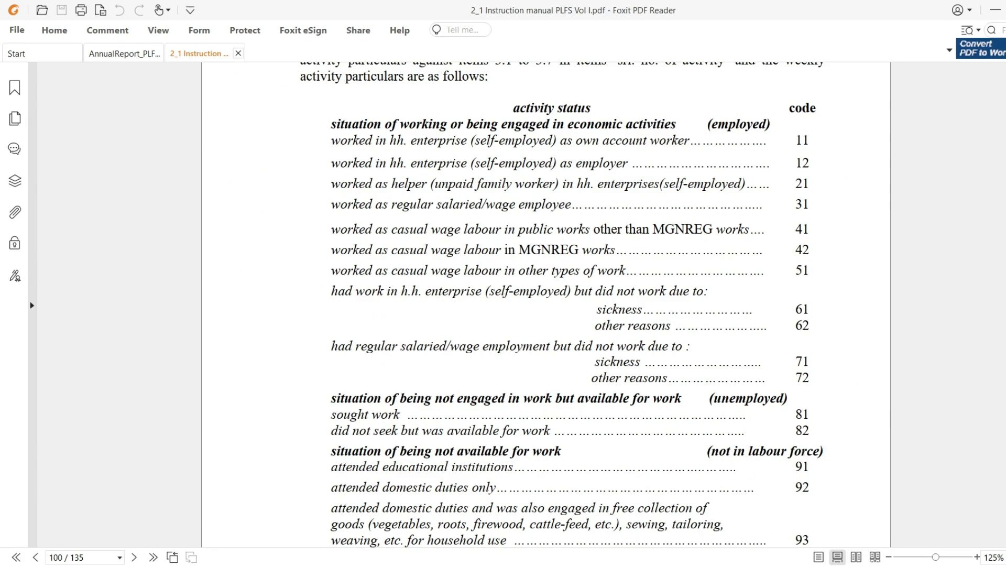
{"action": "left_click", "coordinate": [597, 509]}
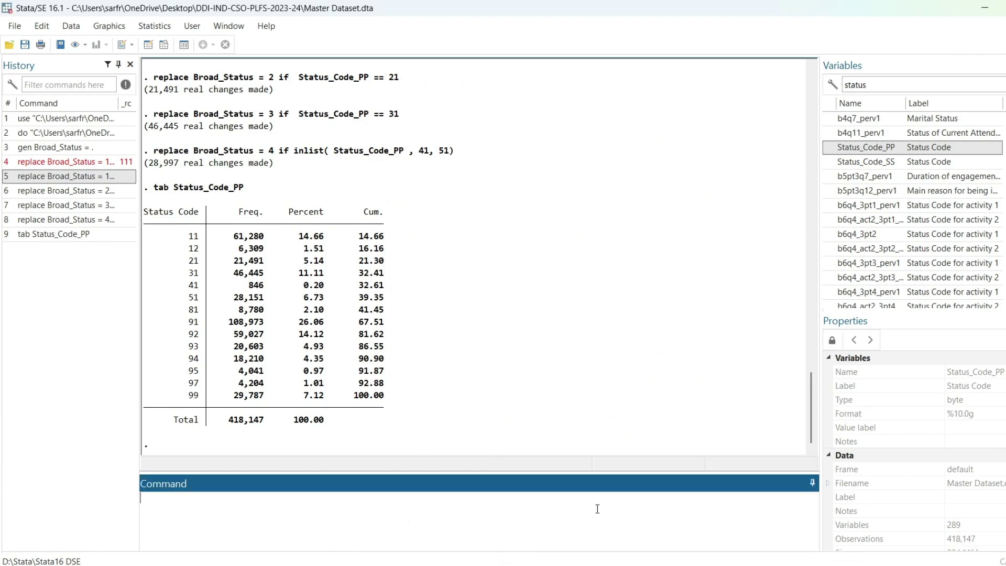
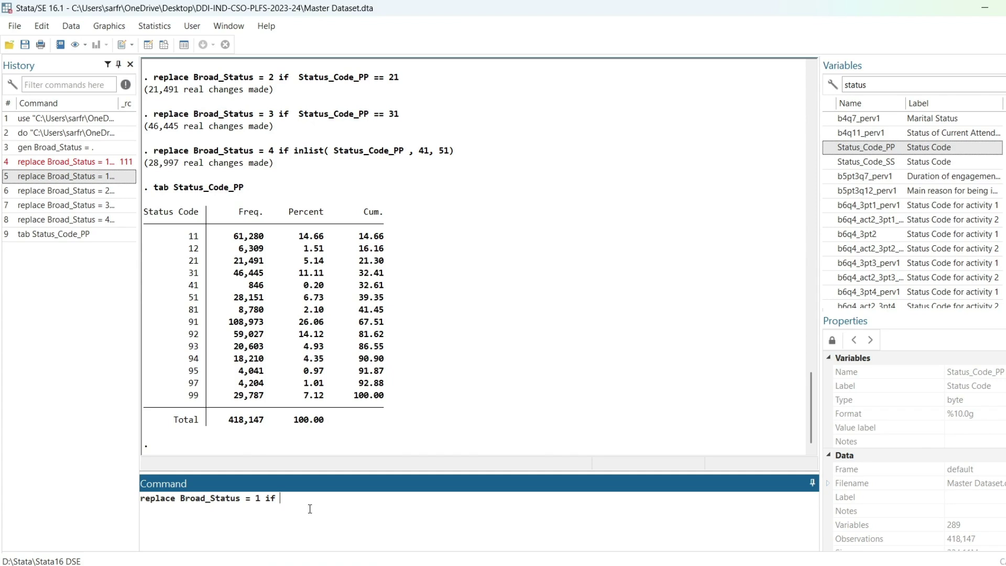
Write the command replace Broad_Status = 1 if Broad_Status ==. & inlist, limiting the replacement to missing values
{"action": "type", "text": "Broad_stat"}
{"action": "key", "text": "BackSpace"}
{"action": "key", "text": "BackSpace"}
{"action": "key", "text": "BackSpace"}
{"action": "key", "text": "BackSpace"}
{"action": "key", "text": "BackSpace"}
{"action": "type", "text": "_Status ==. & inlist"}
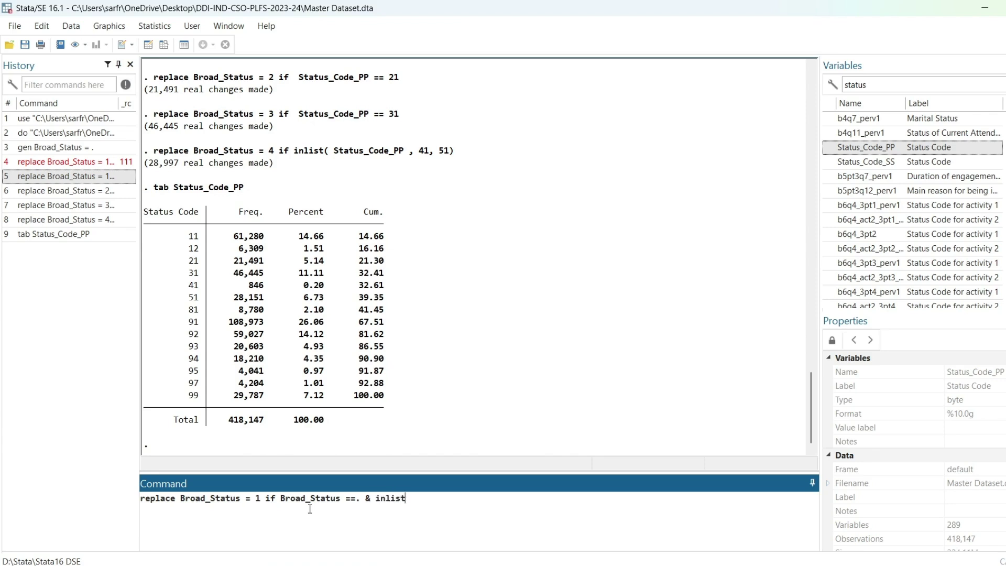
Complete the inlist condition with Status_Code_SS and the codes 11,21, and run the replacement
{"action": "type", "text": "("}
{"action": "left_click_drag", "start_coordinate": [835, 149], "coordinate": [829, 151]}
{"action": "left_click", "coordinate": [829, 151]}
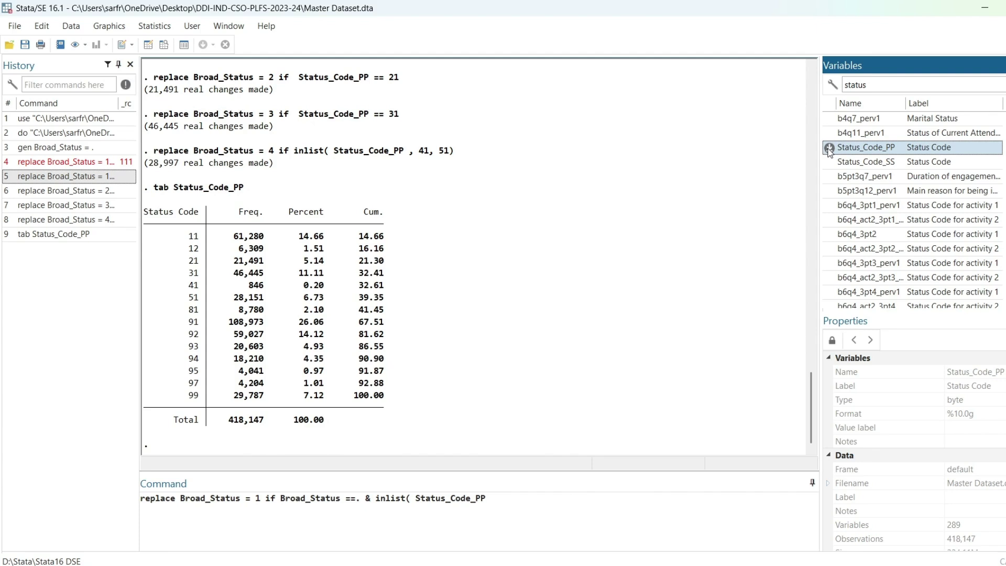
{"action": "left_click", "coordinate": [832, 162]}
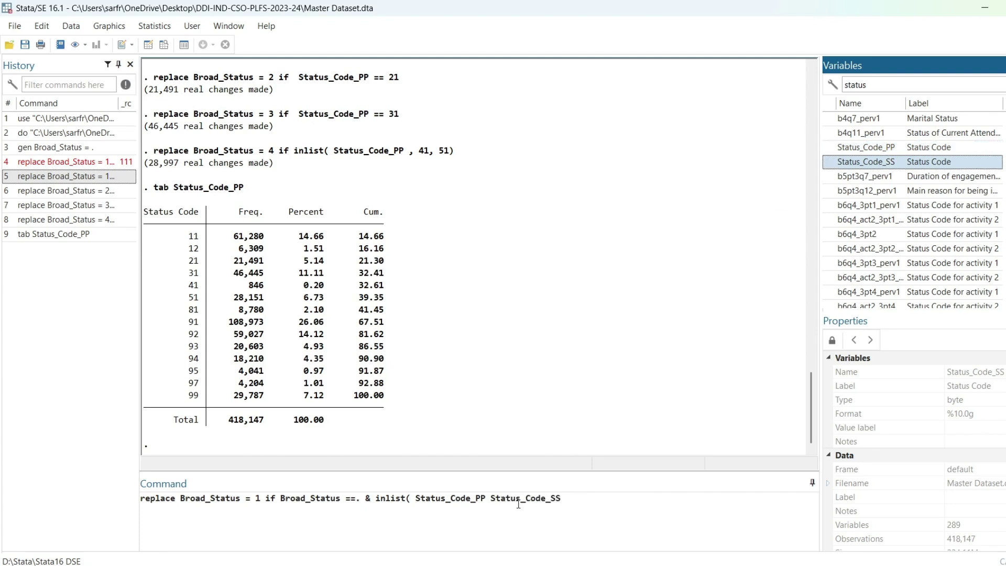
{"action": "left_click_drag", "start_coordinate": [491, 499], "coordinate": [415, 501]}
{"action": "key", "text": "BackSpace"}
{"action": "key", "text": "BackSpace"}
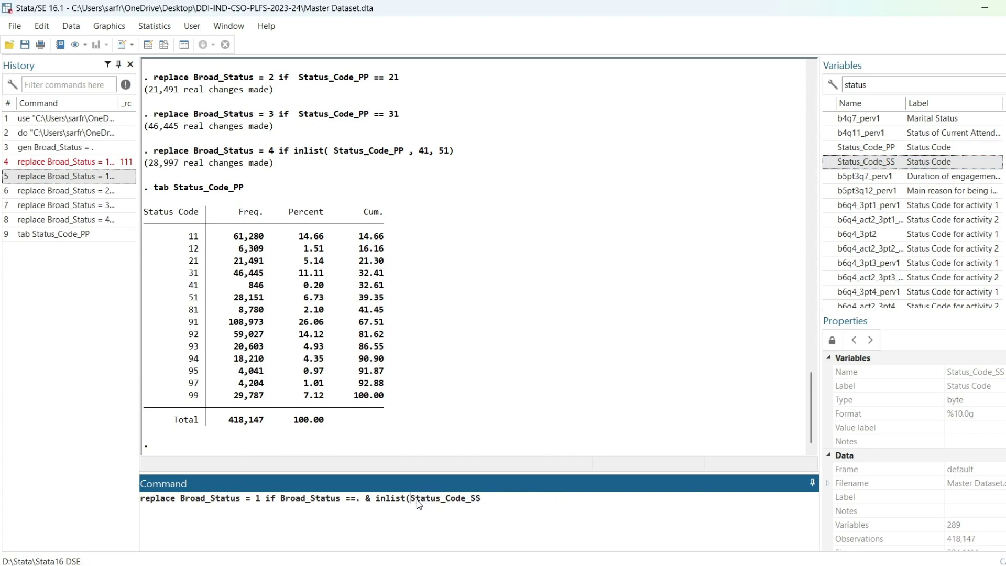
{"action": "left_click", "coordinate": [500, 498]}
{"action": "type", "text": ", 11,24"}
{"action": "key", "text": "BackSpace"}
{"action": "type", "text": "1)"}
{"action": "key", "text": "Return"}
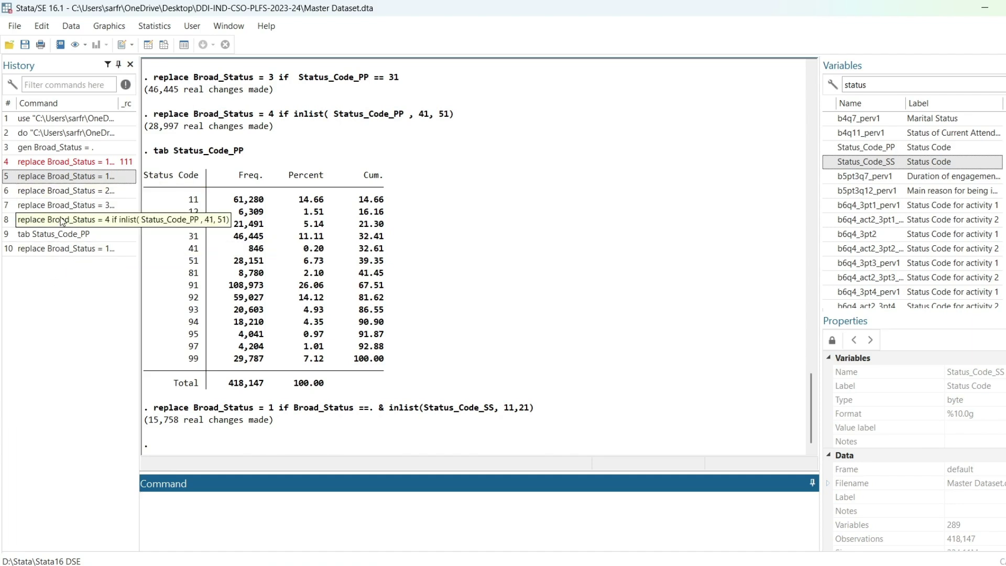
{"action": "left_click", "coordinate": [62, 249]}
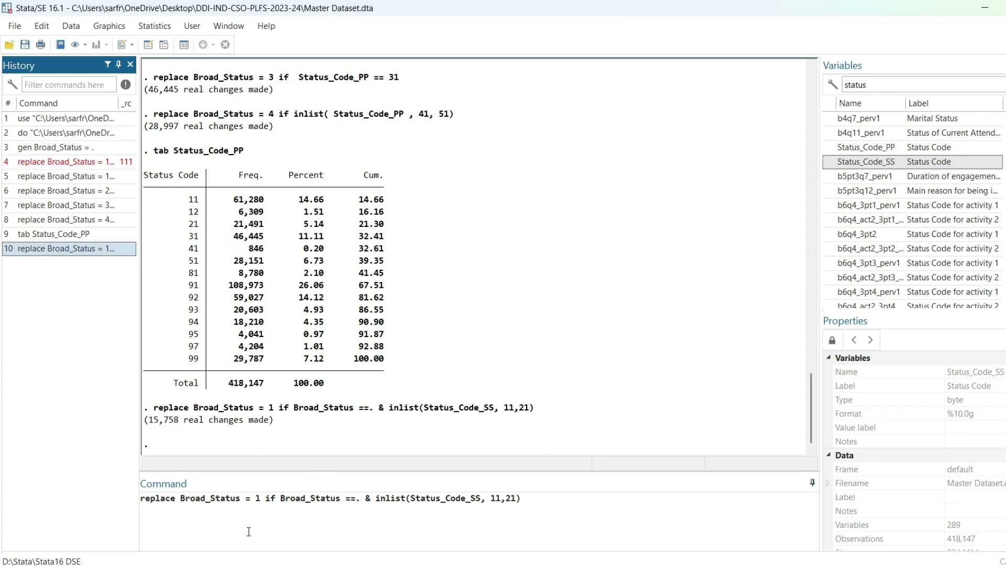
{"action": "left_click", "coordinate": [262, 498]}
{"action": "key", "text": "BackSpace"}
{"action": "type", "text": "2"}
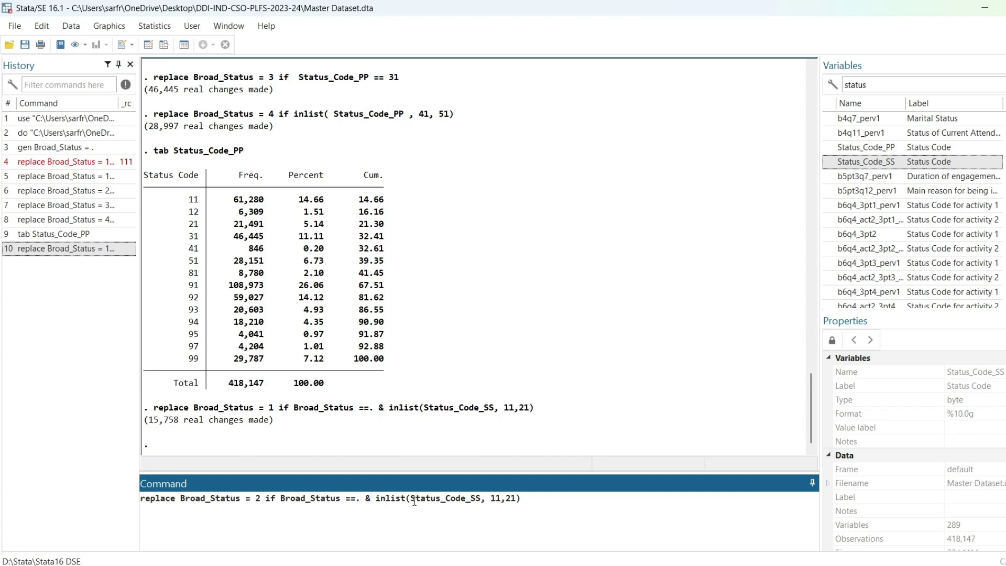
{"action": "left_click_drag", "start_coordinate": [407, 498], "coordinate": [376, 498]}
{"action": "key", "text": "BackSpace"}
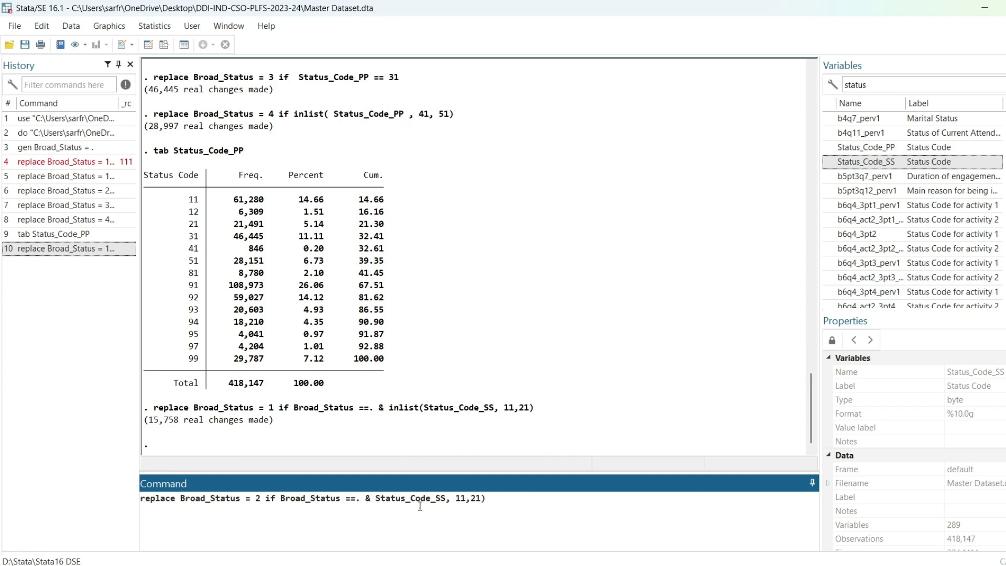
{"action": "left_click_drag", "start_coordinate": [446, 498], "coordinate": [497, 498]}
{"action": "key", "text": "BackSpace"}
{"action": "type", "text": "=="}
{"action": "scroll", "coordinate": [479, 339], "scroll_direction": "up", "scroll_amount": 2}
{"action": "scroll", "coordinate": [479, 338], "scroll_direction": "up", "scroll_amount": 3}
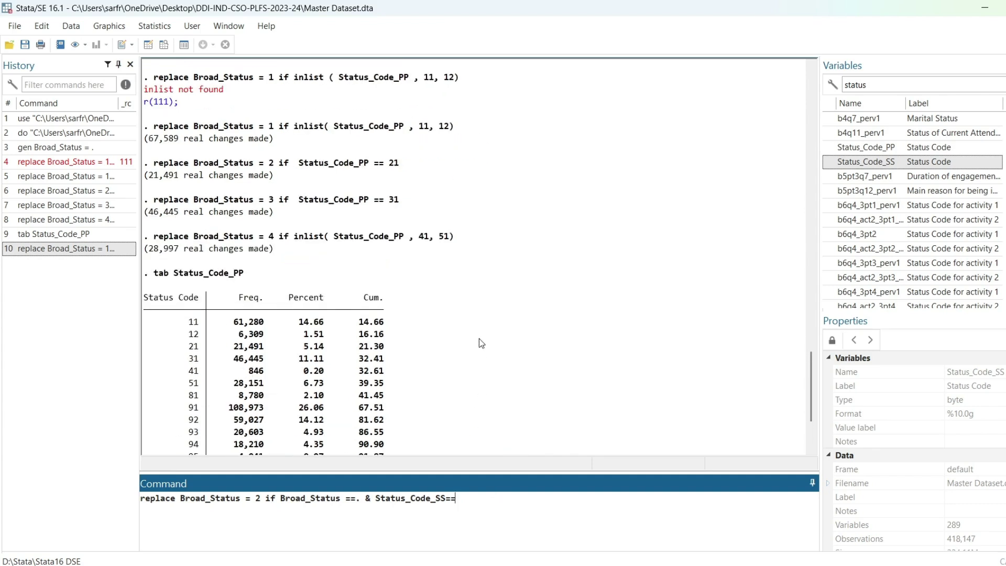
{"action": "scroll", "coordinate": [479, 338], "scroll_direction": "down", "scroll_amount": 3}
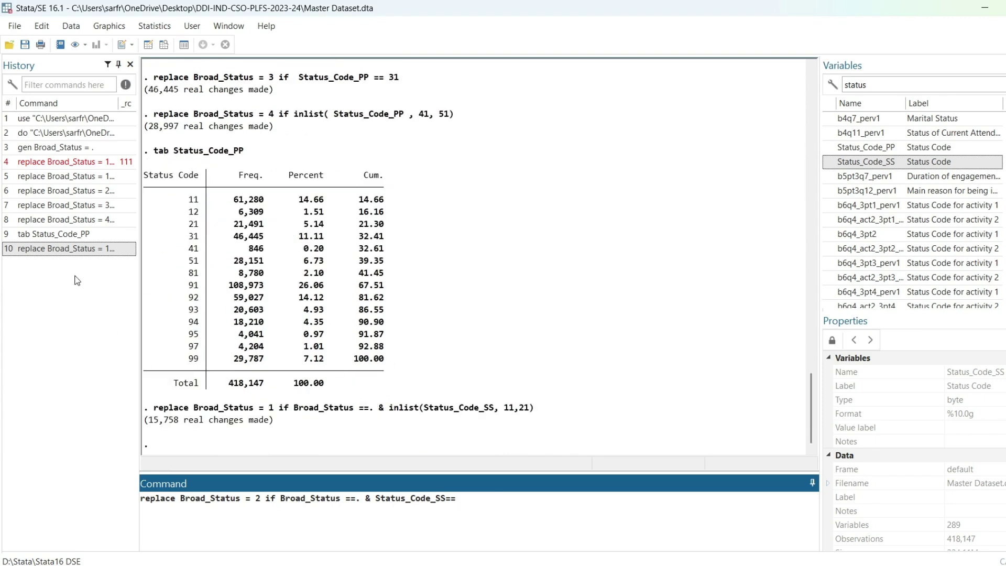
Rework the last replacement into replace Broad_Status = 1 if Broad_Status ==. & inlist(Status_Code_SS, 11,12), and run it
{"action": "left_click", "coordinate": [82, 250]}
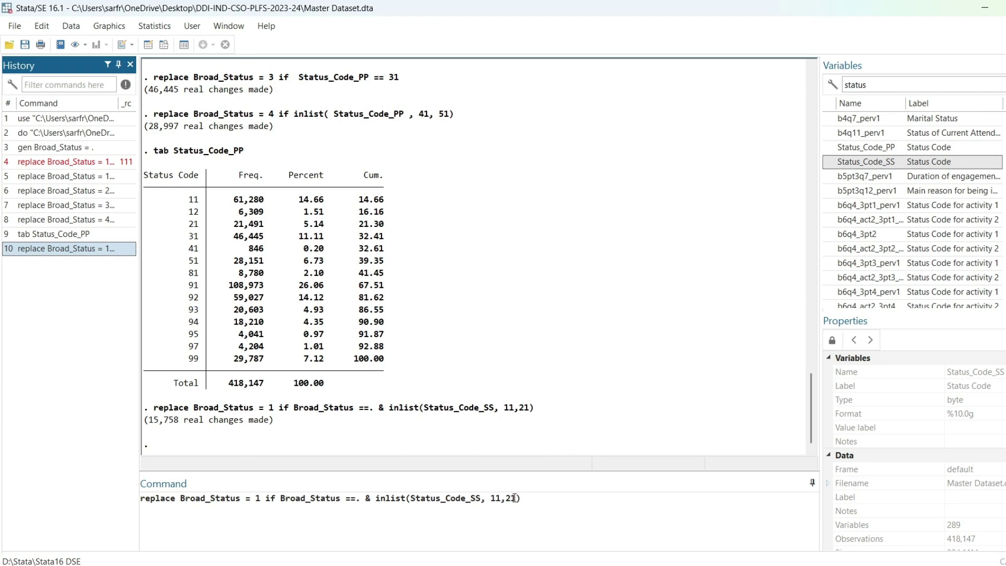
{"action": "left_click", "coordinate": [515, 498]}
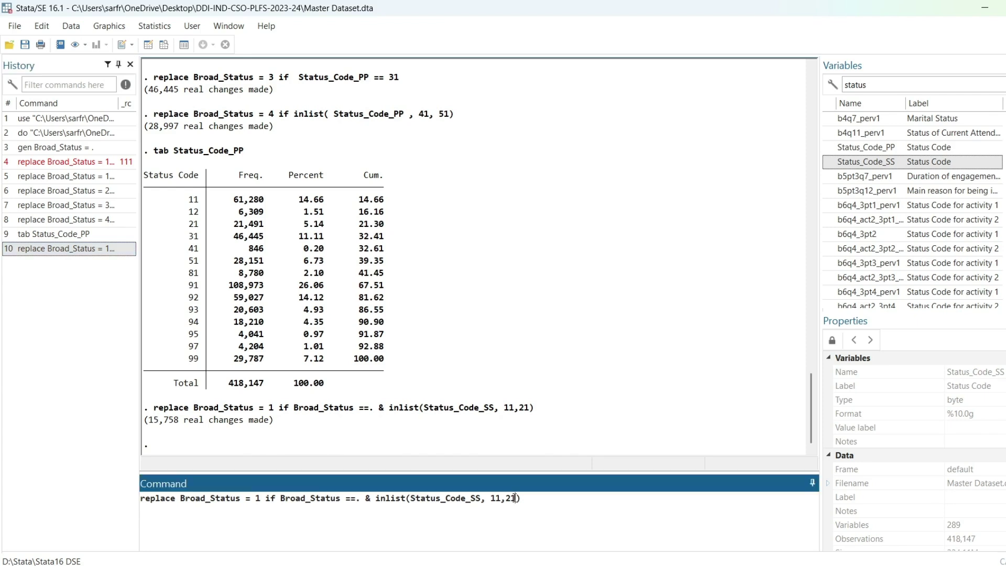
{"action": "key", "text": "BackSpace"}
{"action": "key", "text": "BackSpace"}
{"action": "type", "text": "12"}
{"action": "key", "text": "Return"}
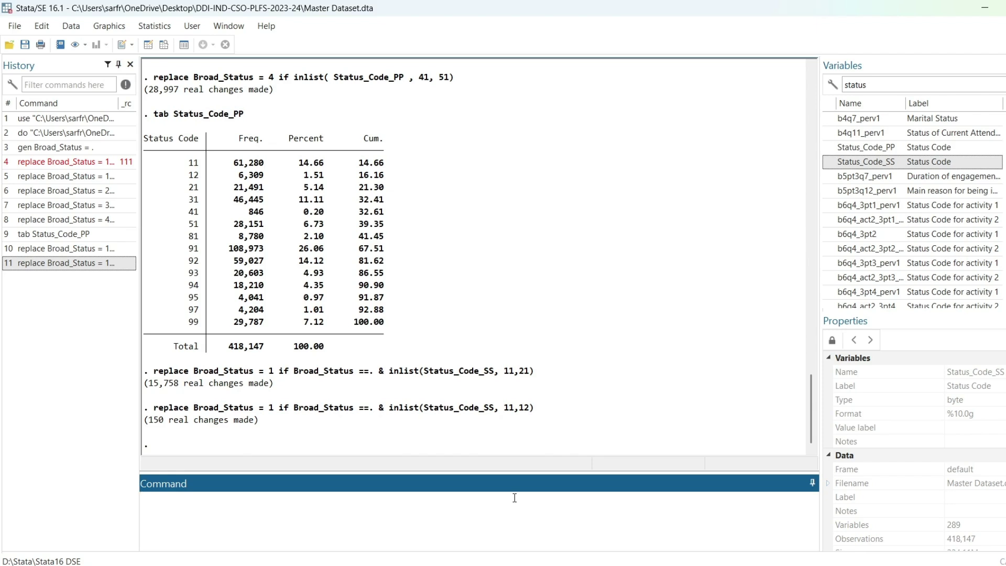
Switch to the 1st Do.do do-file and start a new line below the last Labor_Force command, leaving a blank line between
{"action": "mouse_move", "coordinate": [667, 562]}
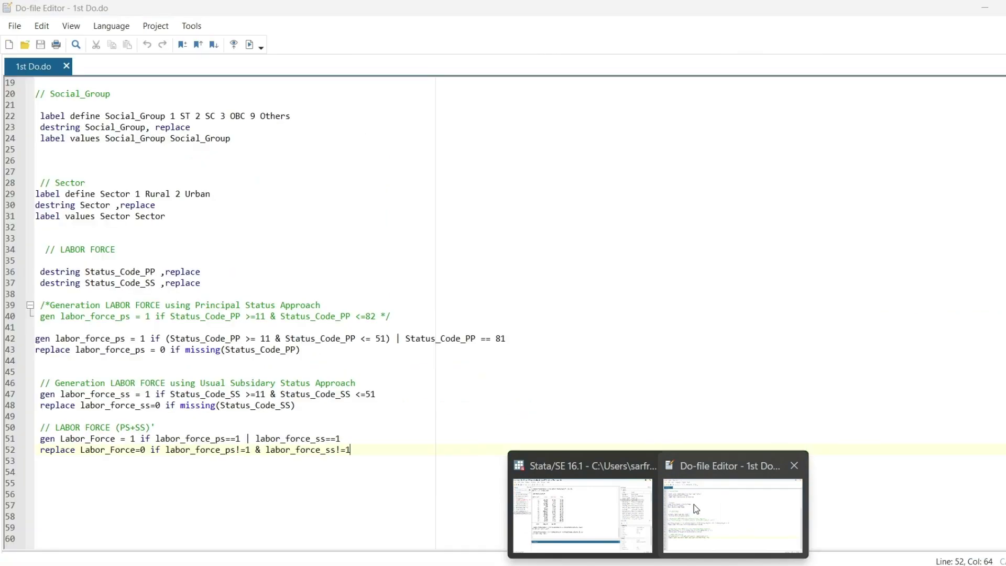
{"action": "left_click", "coordinate": [695, 504]}
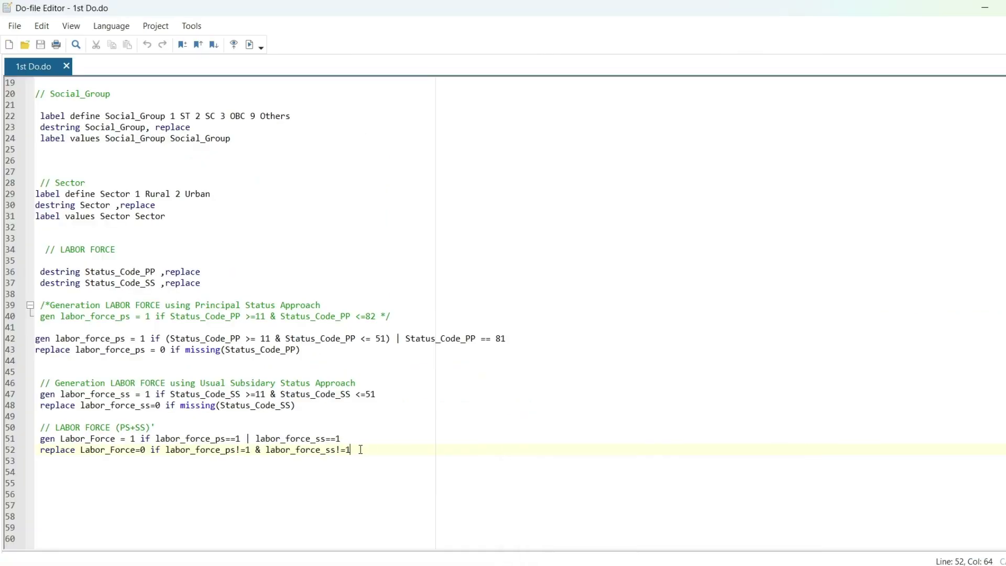
{"action": "key", "text": "Return"}
{"action": "key", "text": "Return"}
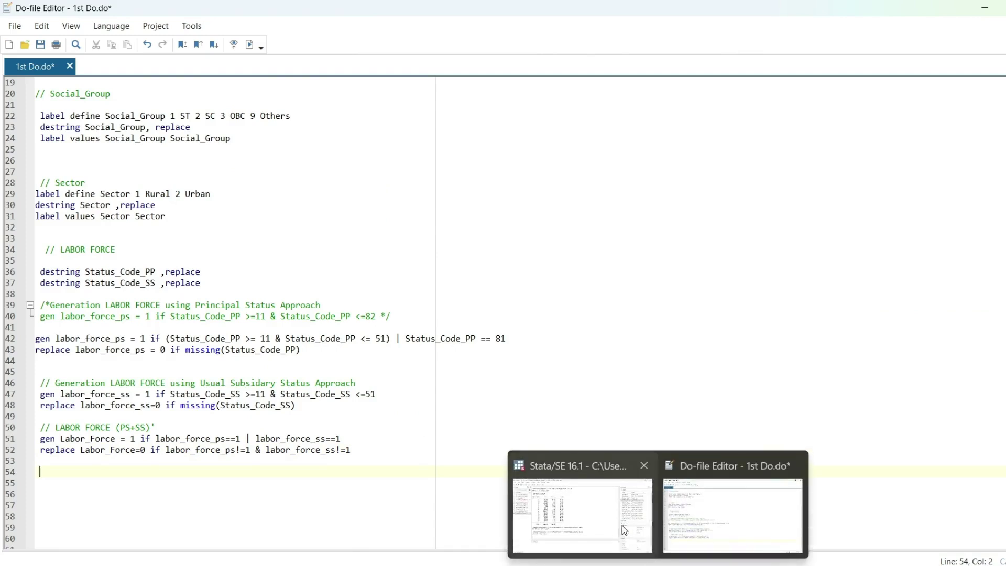
Clear the data in memory and reload Master Dataset.dta
{"action": "left_click", "coordinate": [615, 516]}
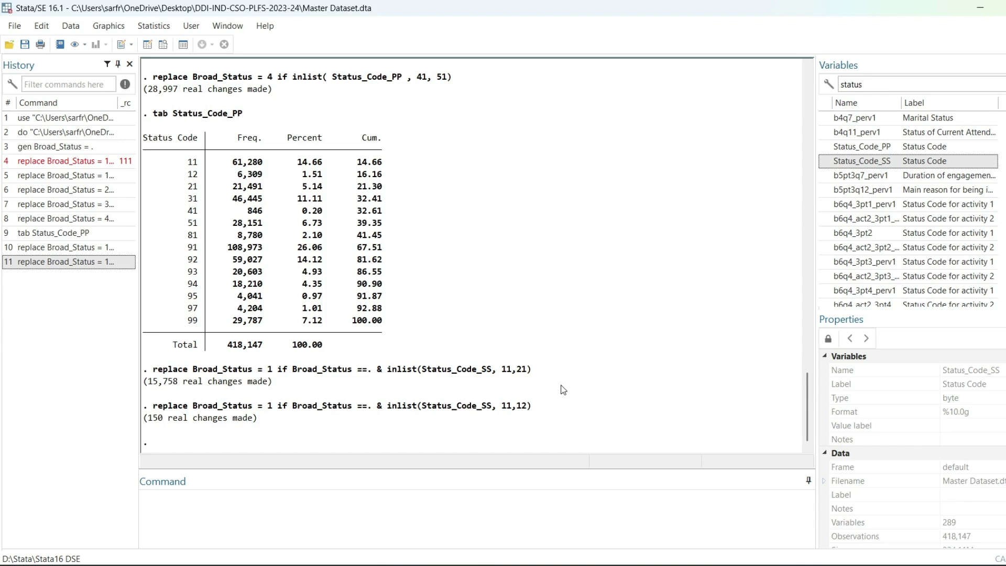
{"action": "left_click", "coordinate": [470, 498]}
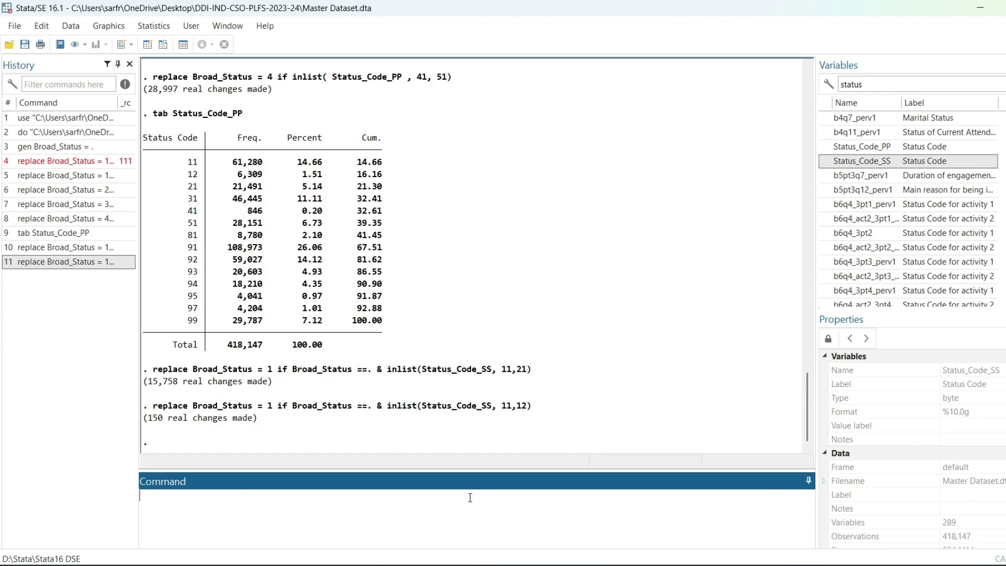
{"action": "type", "text": "clear"}
{"action": "key", "text": "Return"}
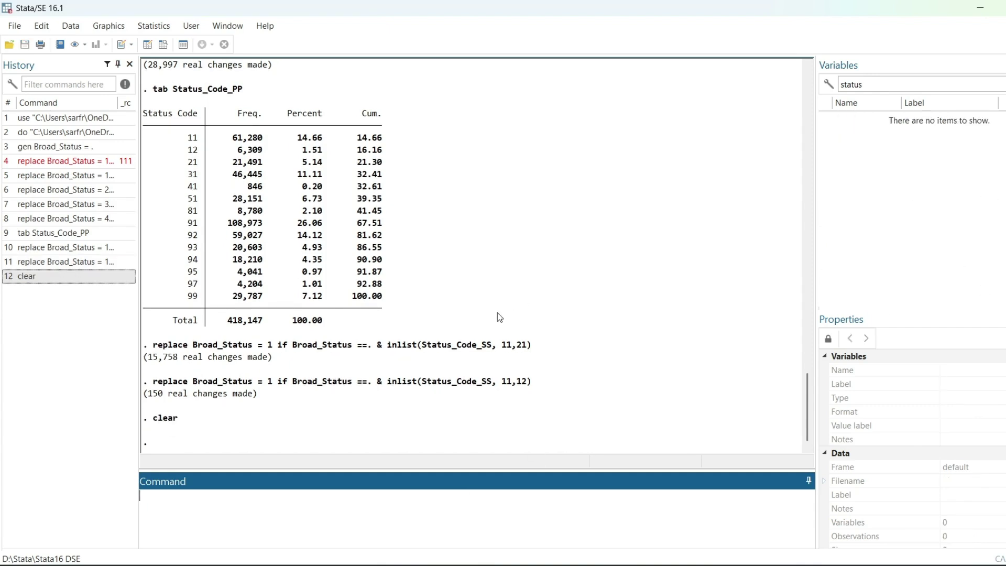
{"action": "key", "text": "ctrl+o"}
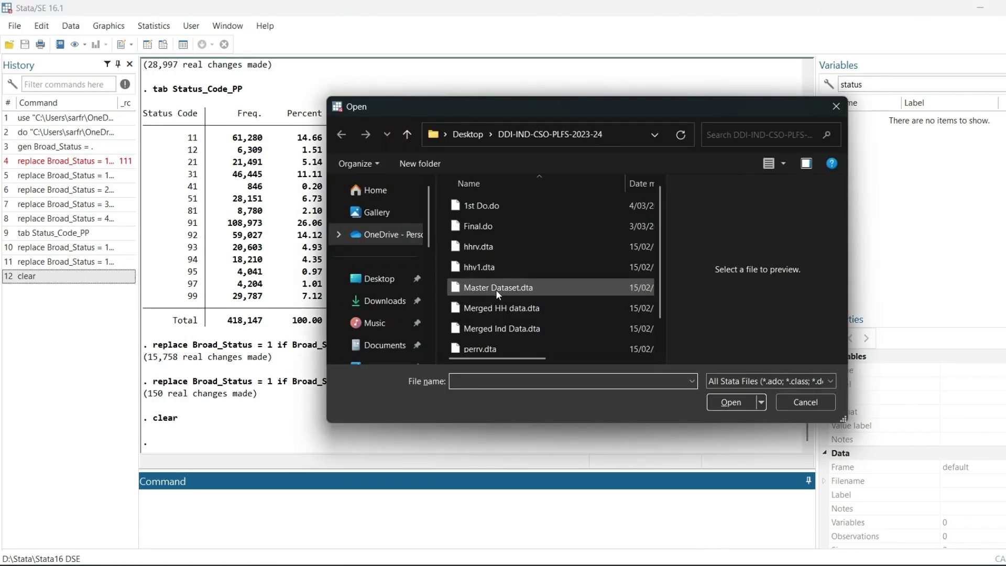
{"action": "double_click", "coordinate": [496, 290]}
{"action": "scroll", "coordinate": [946, 221], "scroll_direction": "down", "scroll_amount": 5}
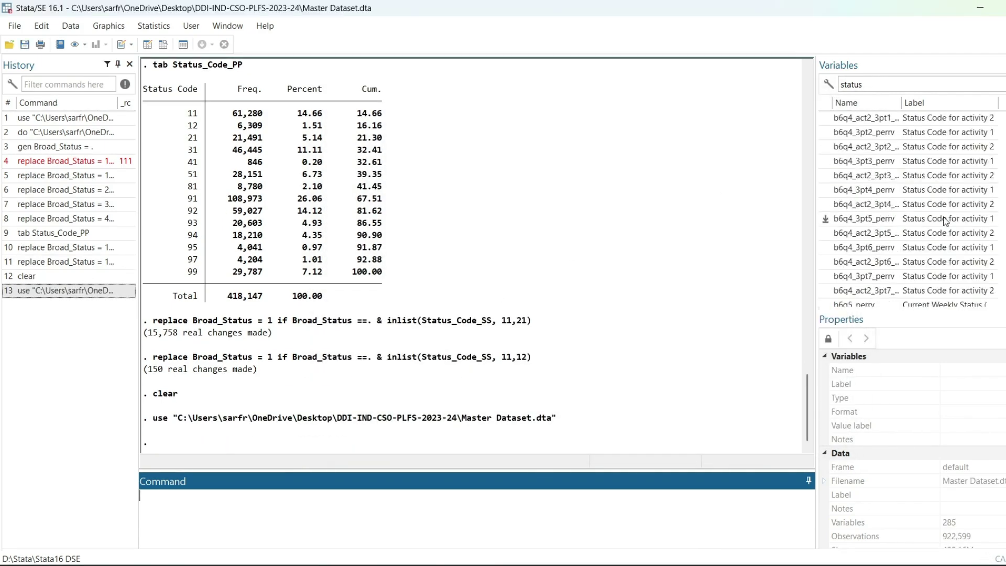
{"action": "double_click", "coordinate": [889, 85]}
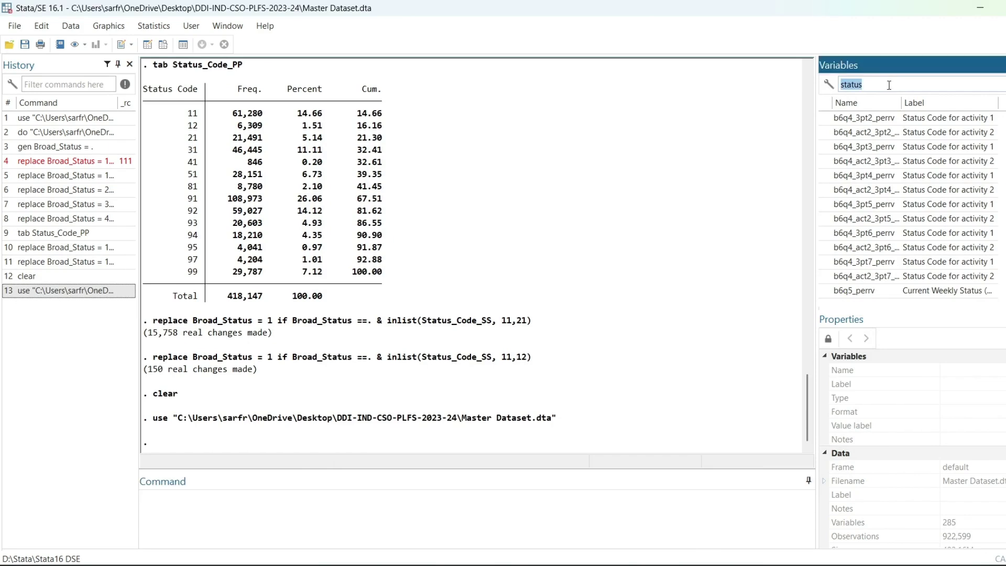
{"action": "key", "text": "Return"}
{"action": "scroll", "coordinate": [882, 136], "scroll_direction": "up", "scroll_amount": 1}
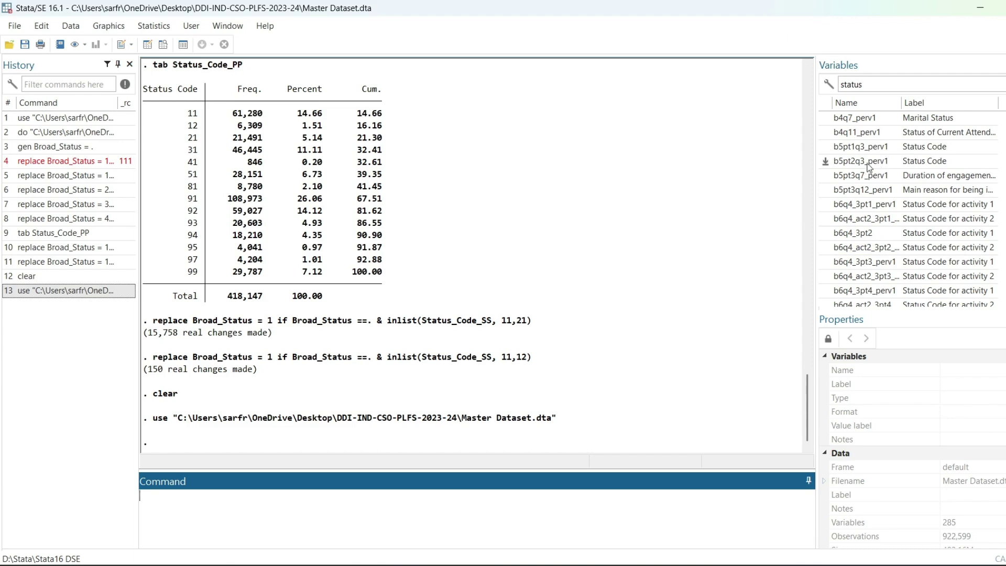
Review 1st Do.do through its broad employment status section and execute the whole do-file on the reloaded dataset
{"action": "mouse_move", "coordinate": [637, 528]}
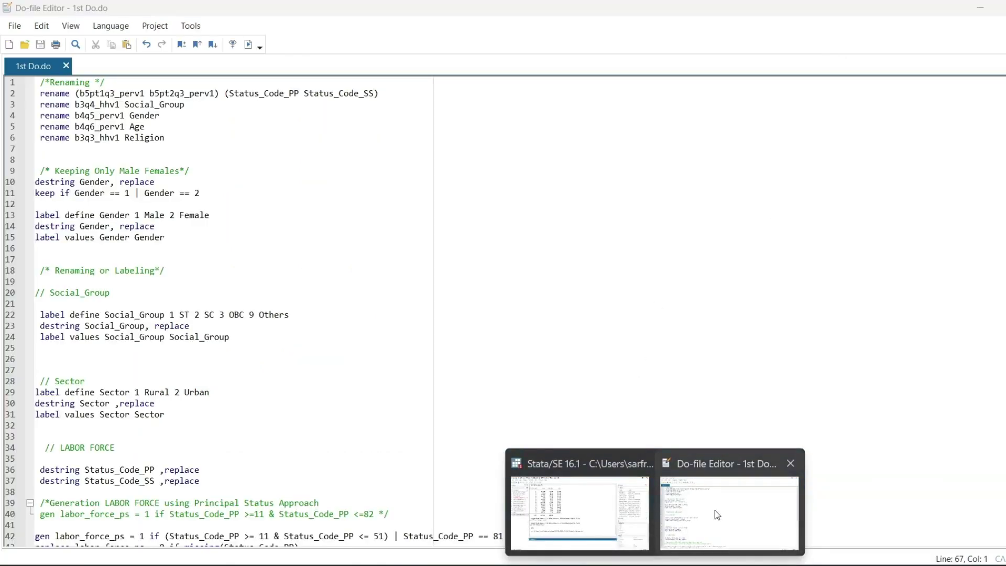
{"action": "left_click", "coordinate": [715, 511]}
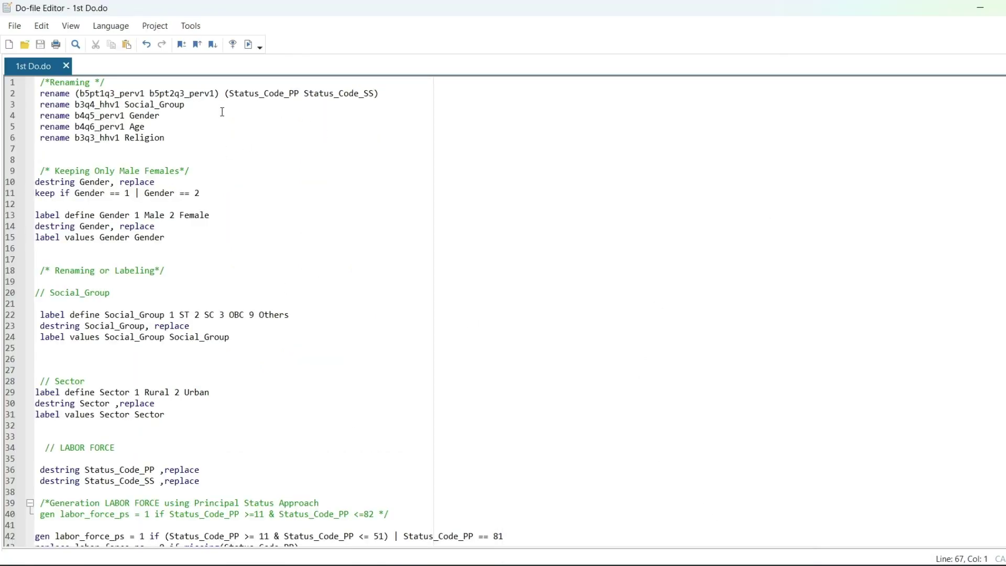
{"action": "scroll", "coordinate": [176, 234], "scroll_direction": "down", "scroll_amount": 3}
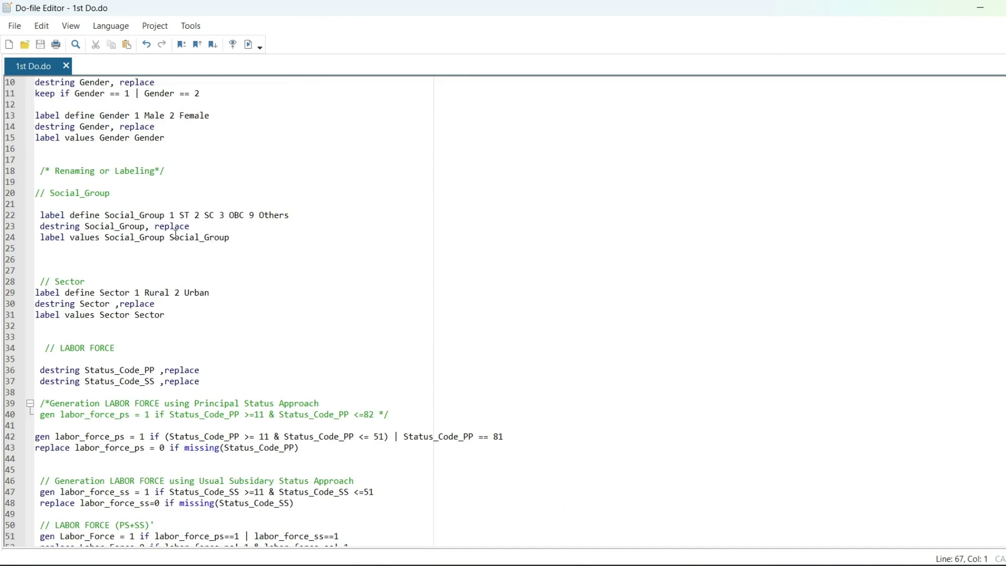
{"action": "scroll", "coordinate": [175, 234], "scroll_direction": "down", "scroll_amount": 7}
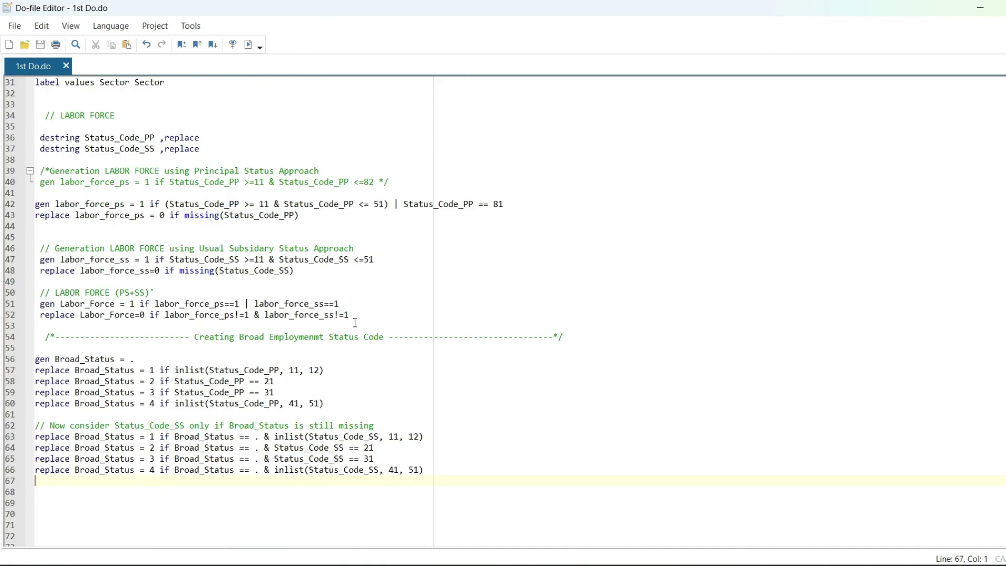
{"action": "scroll", "coordinate": [294, 396], "scroll_direction": "down", "scroll_amount": 1}
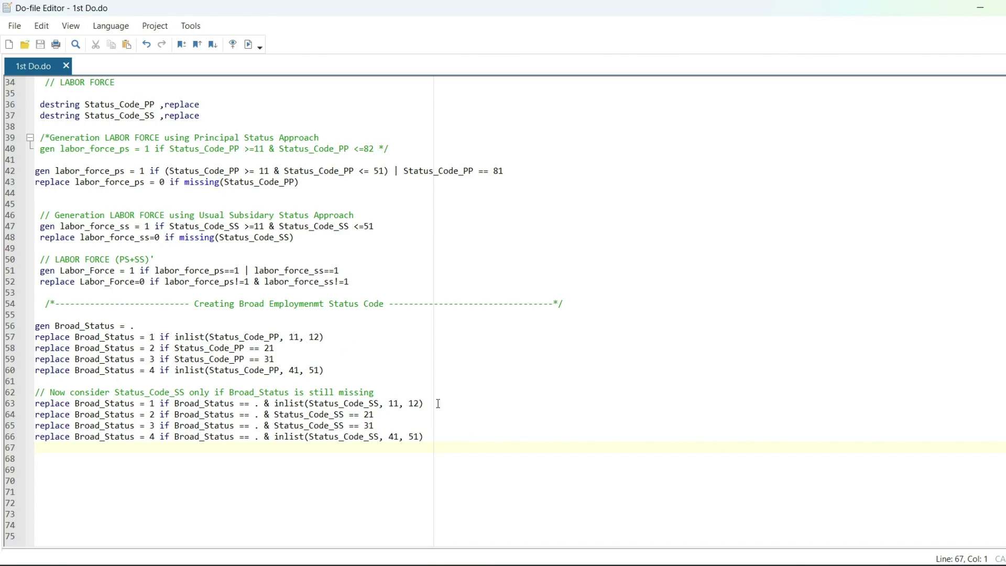
{"action": "left_click", "coordinate": [247, 45]}
{"action": "left_click", "coordinate": [980, 8]}
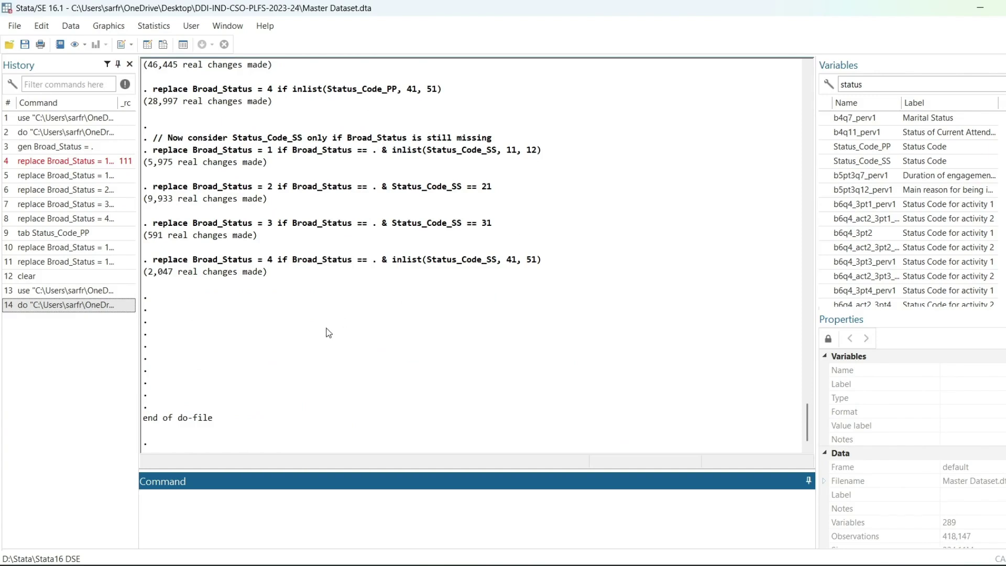
Tabulate the Broad_Status variable
{"action": "scroll", "coordinate": [923, 230], "scroll_direction": "down", "scroll_amount": 3}
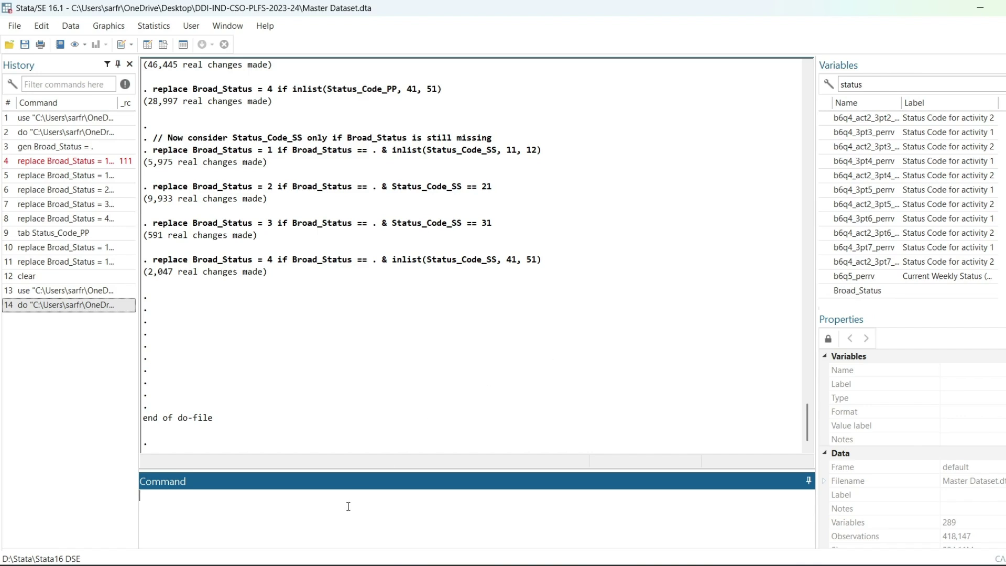
{"action": "type", "text": "tab"}
{"action": "double_click", "coordinate": [833, 292]}
{"action": "key", "text": "Return"}
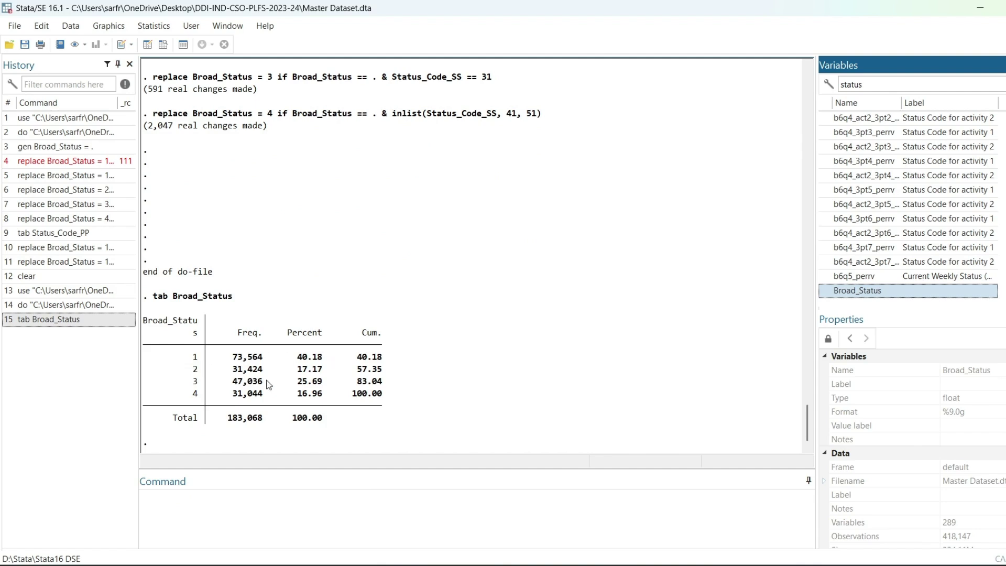
Write label define Broad_Status Broad_Status as the start of a value label command
{"action": "left_click", "coordinate": [192, 502]}
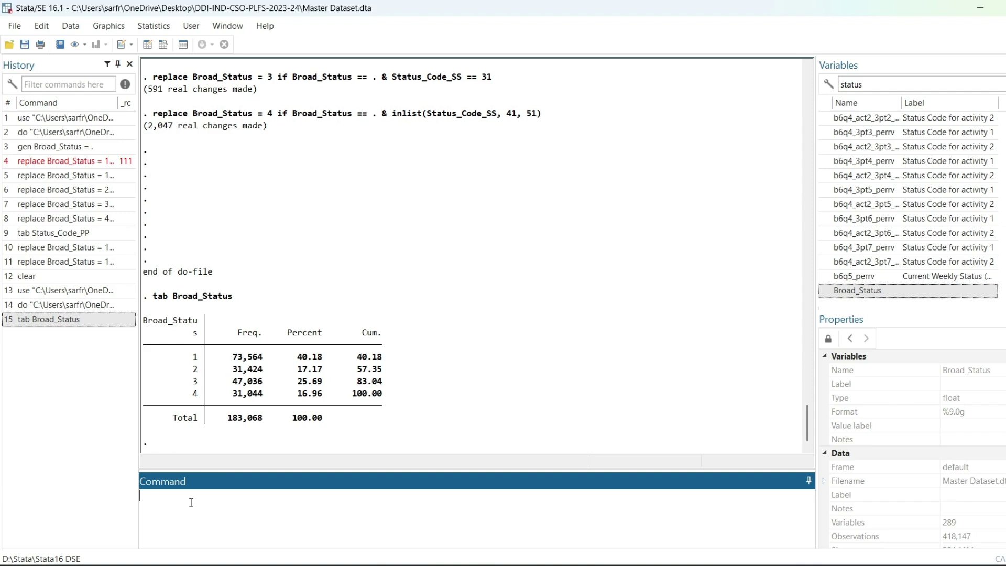
{"action": "type", "text": "label define"}
{"action": "left_click", "coordinate": [824, 292]}
{"action": "double_click", "coordinate": [824, 292]}
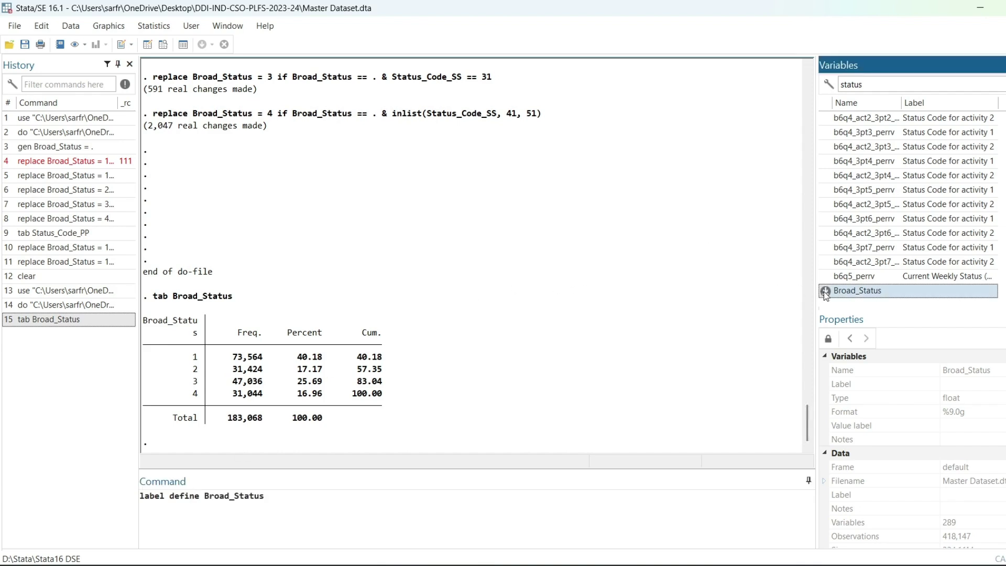
{"action": "double_click", "coordinate": [824, 291]}
{"action": "type", "text": "1"}
{"action": "key", "text": "BackSpace"}
{"action": "key", "text": "BackSpace"}
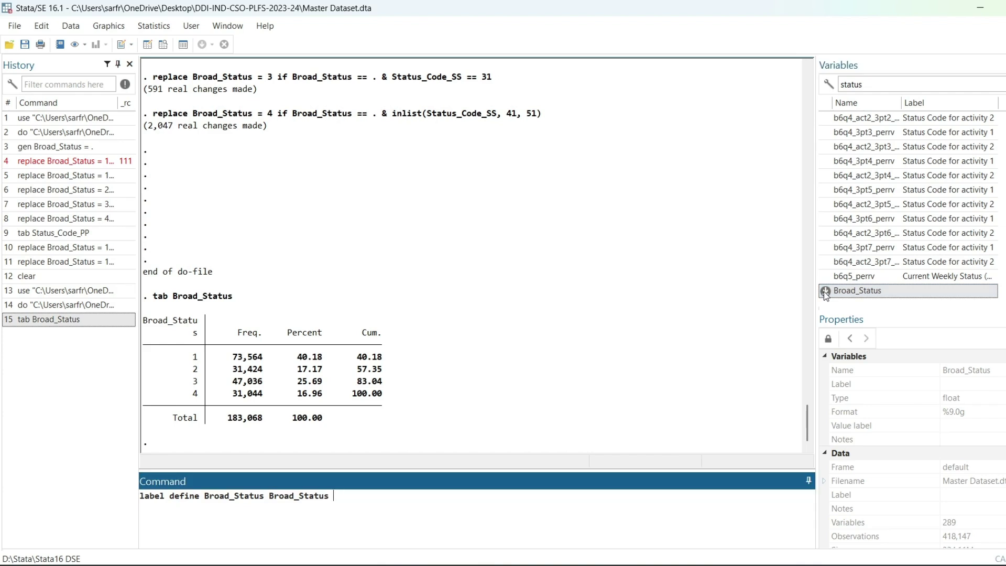
Complete the label command with 1 "Own Acc Worker" 2 "Helper in HH" 3 "Regular Salaried Employee" 4 "Casual Labor" and try to run it
{"action": "type", "text": "1 \"Own Acc Worker\" 2 \"H"}
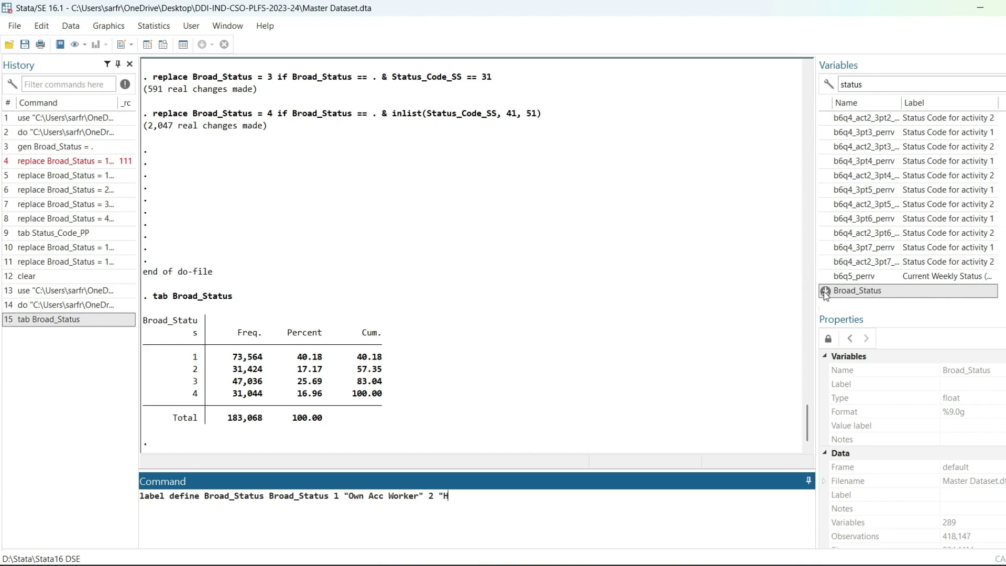
{"action": "type", "text": "elper in HH\" 3 \"Regua"}
{"action": "key", "text": "BackSpace"}
{"action": "type", "text": "lar "}
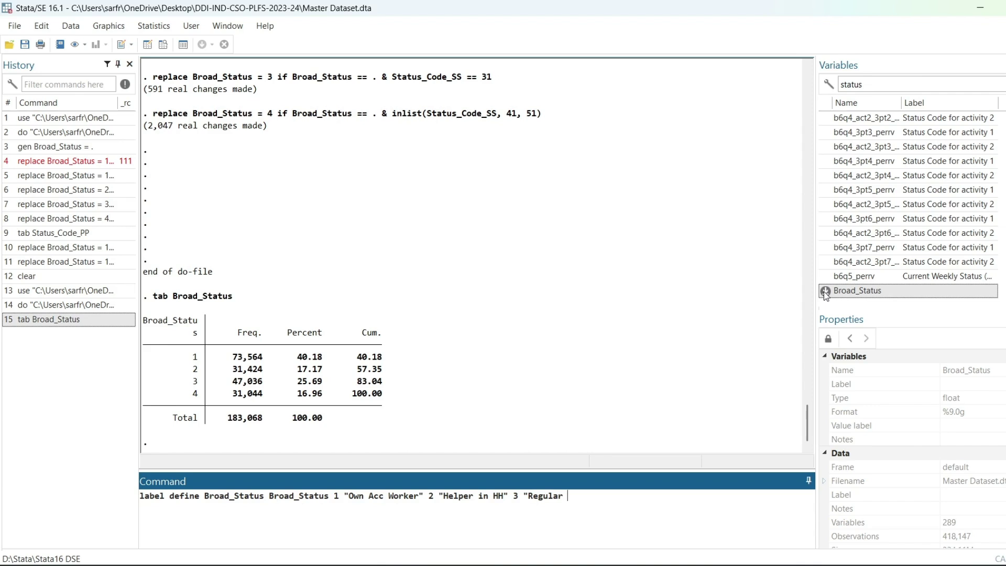
{"action": "type", "text": "Salaried Employee\" 4"}
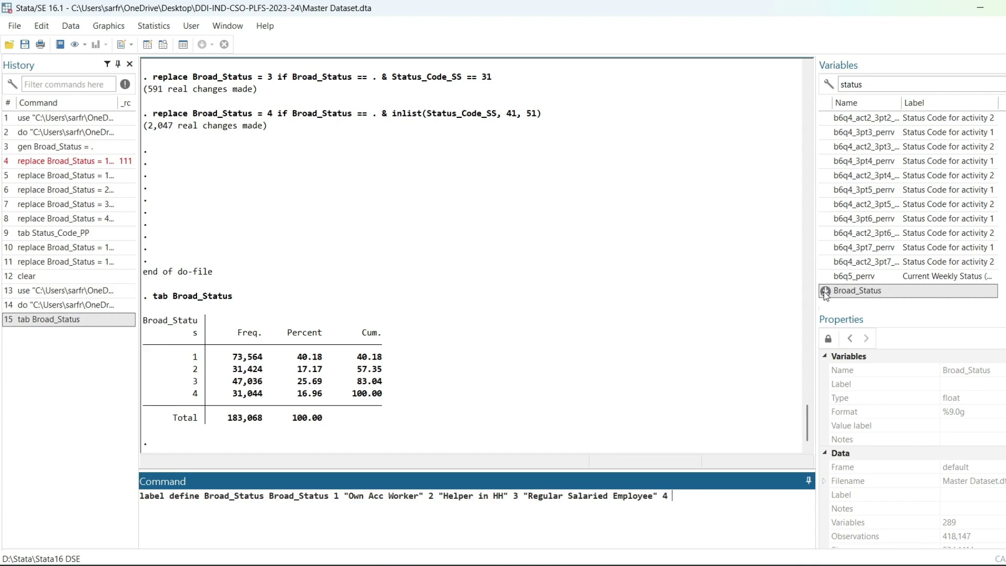
{"action": "type", "text": " \"Casual Labor\""}
{"action": "key", "text": "shift+Home"}
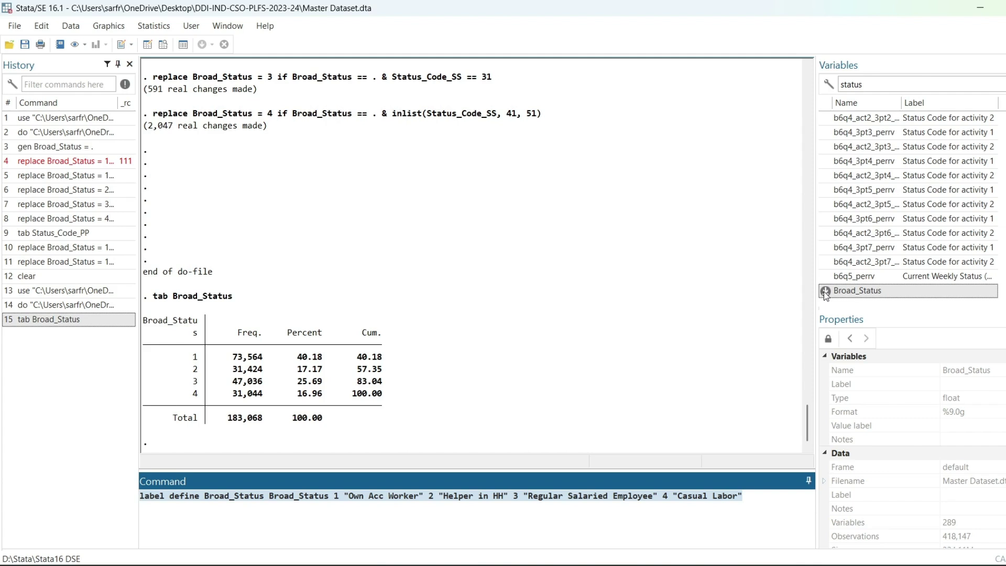
{"action": "key", "text": "Return"}
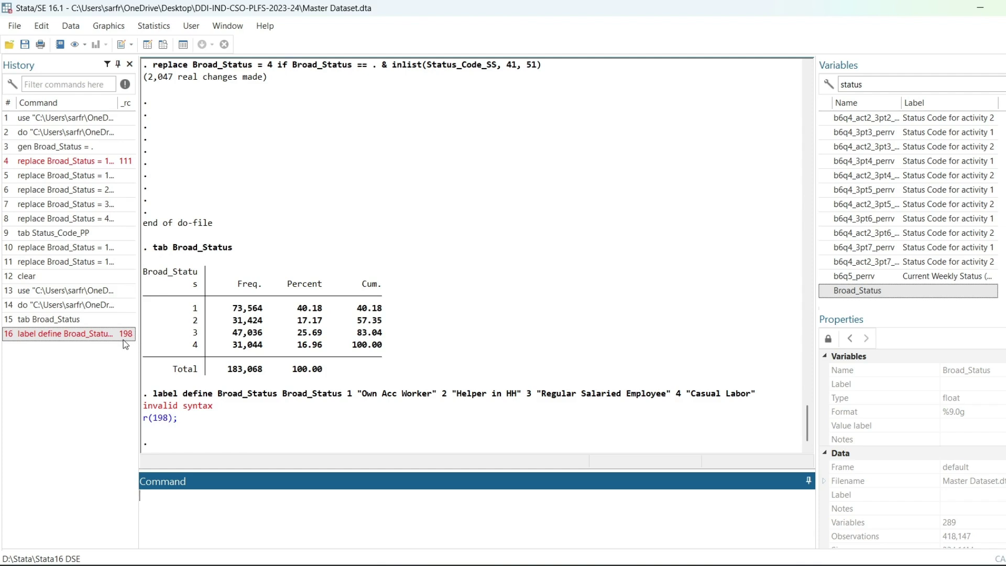
Remove the duplicate Broad_Status name from the failed label define command and run the corrected command
{"action": "left_click", "coordinate": [48, 334]}
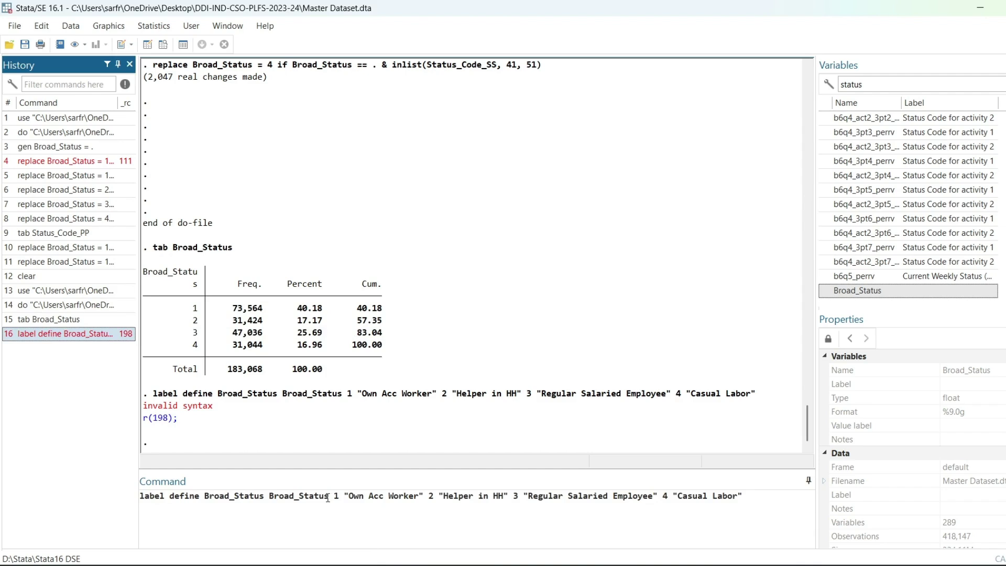
{"action": "left_click_drag", "start_coordinate": [329, 497], "coordinate": [270, 497]}
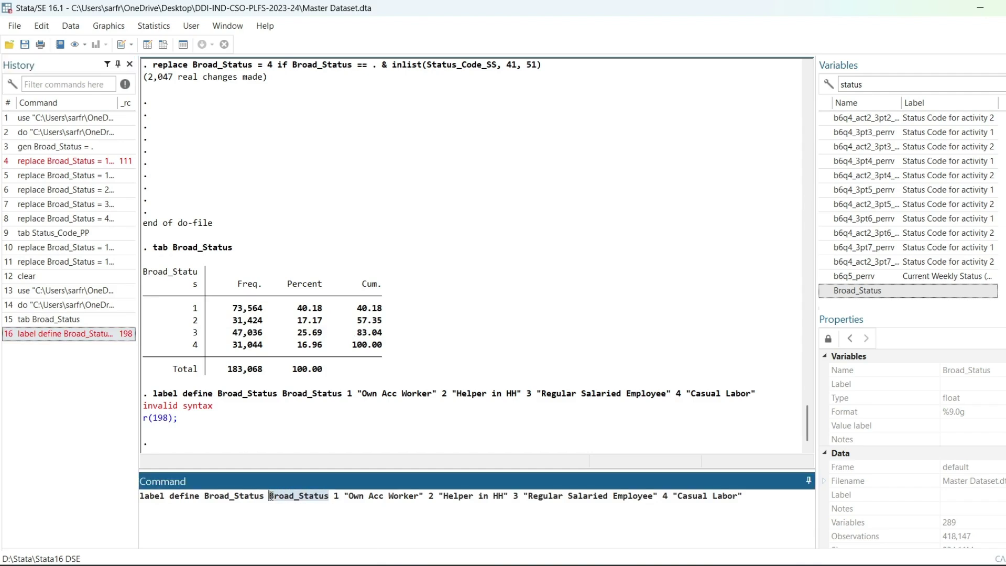
{"action": "key", "text": "BackSpace"}
{"action": "key", "text": "BackSpace"}
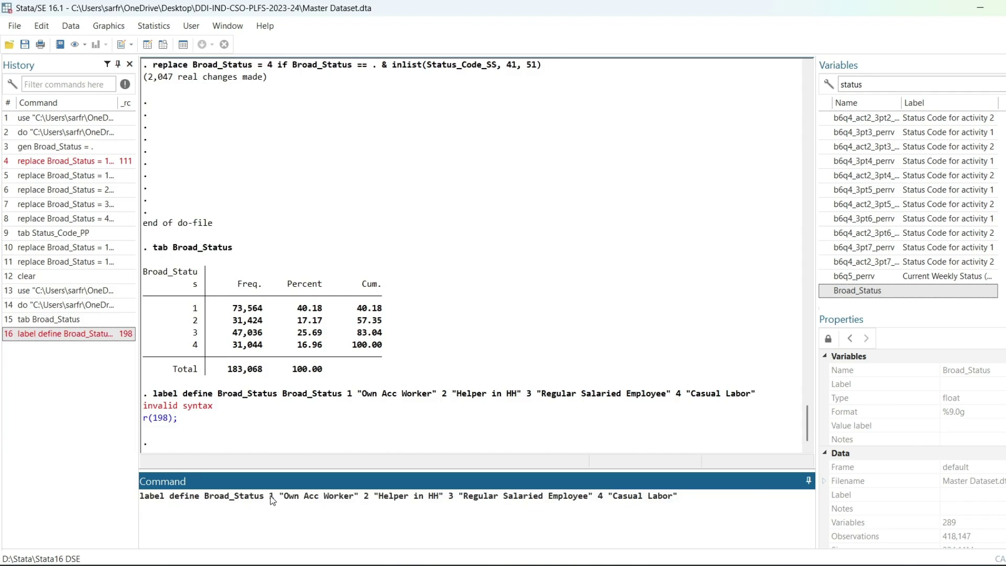
{"action": "key", "text": "Return"}
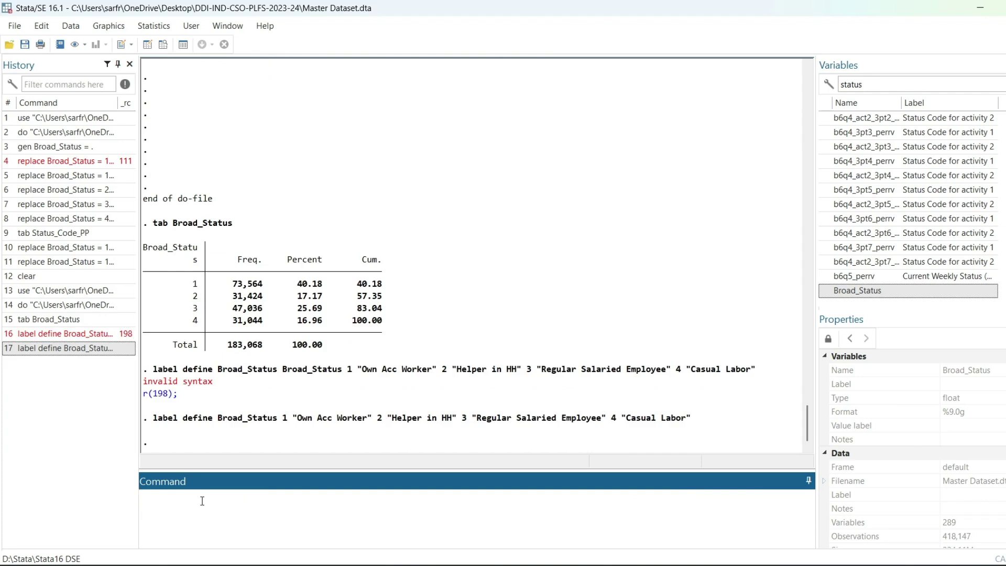
Attach the Broad_Status value label to the Broad_Status variable with label values and tabulate the variable again
{"action": "type", "text": "label values"}
{"action": "left_click", "coordinate": [825, 292]}
{"action": "double_click", "coordinate": [826, 292]}
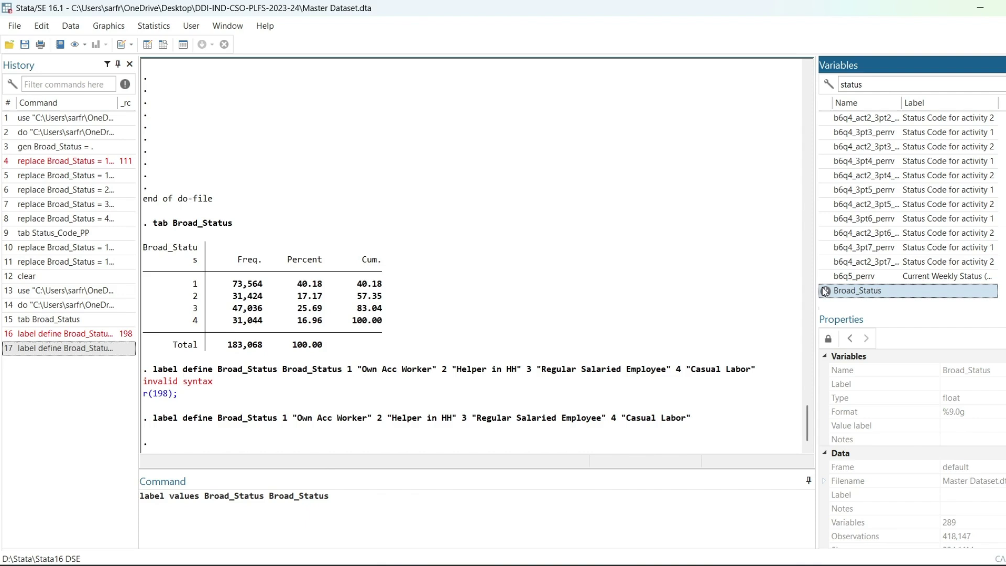
{"action": "key", "text": "Return"}
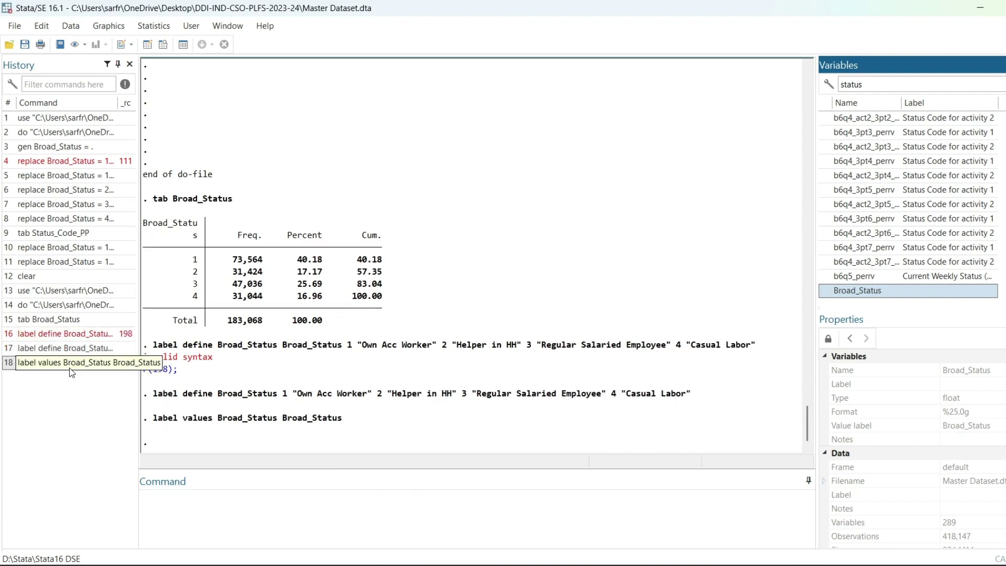
{"action": "left_click", "coordinate": [62, 320]}
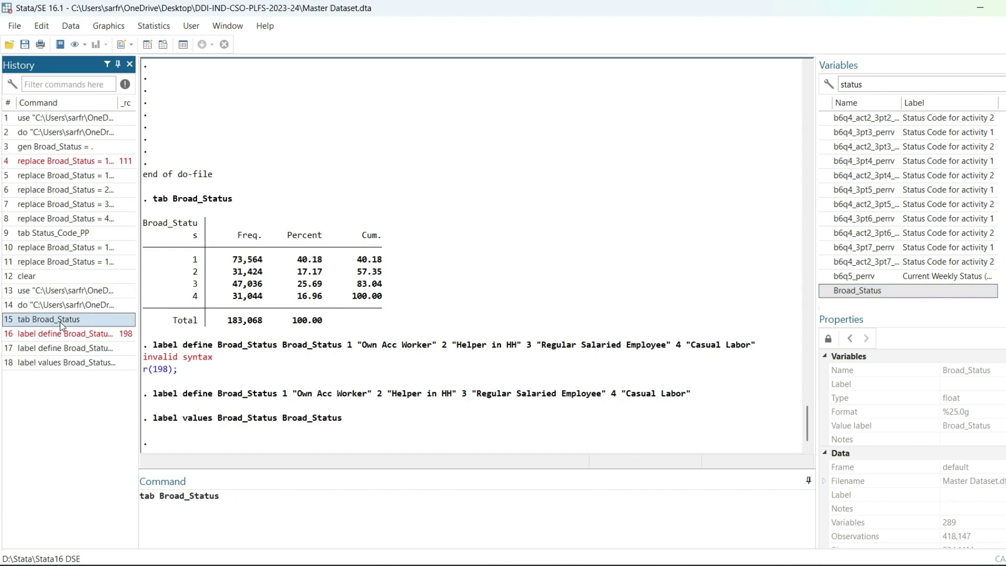
{"action": "double_click", "coordinate": [61, 321]}
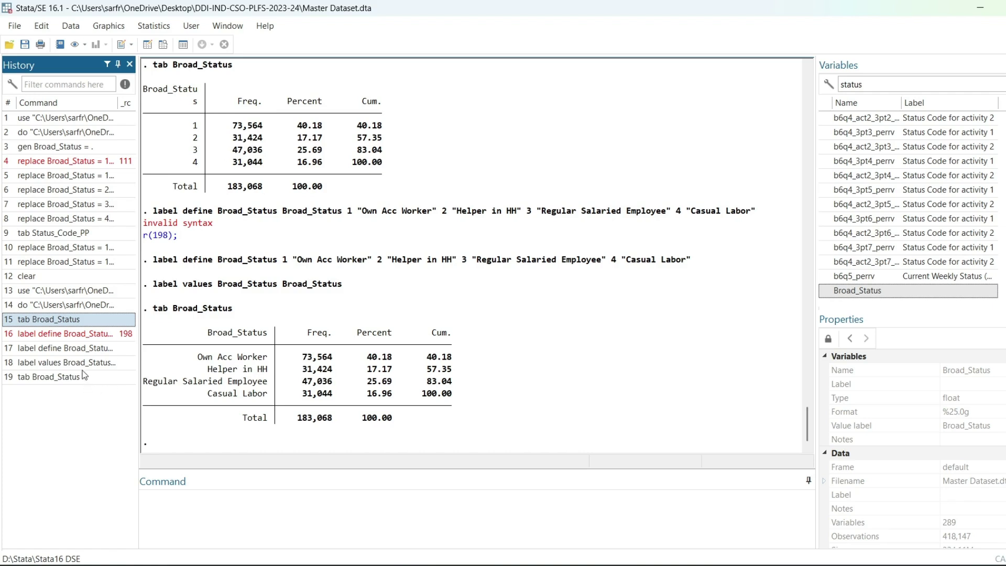
Copy the corrected label define Broad_Status command into 1st Do.do below the subsidiary status replace lines, leaving a blank line before it
{"action": "left_click", "coordinate": [82, 353]}
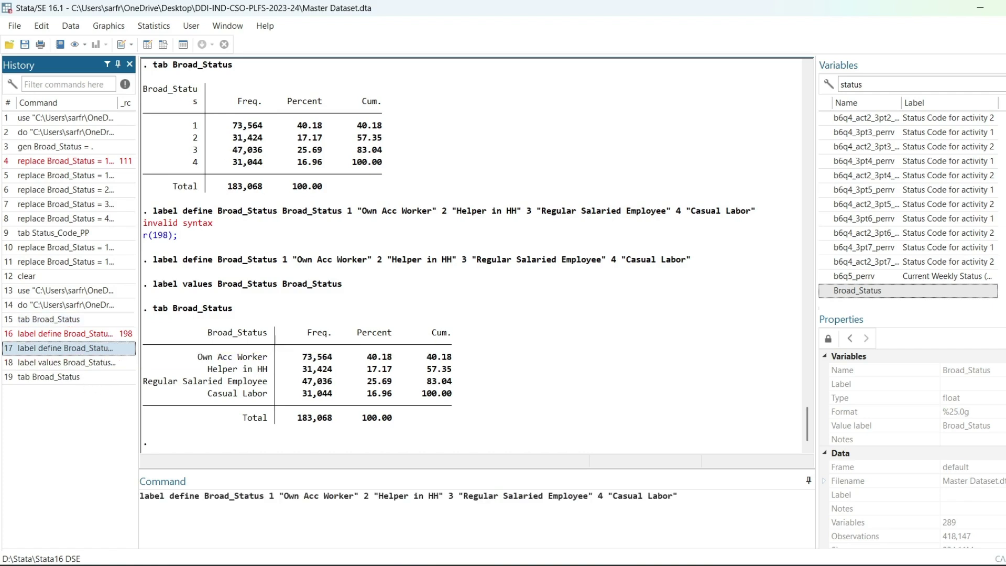
{"action": "left_click", "coordinate": [714, 496]}
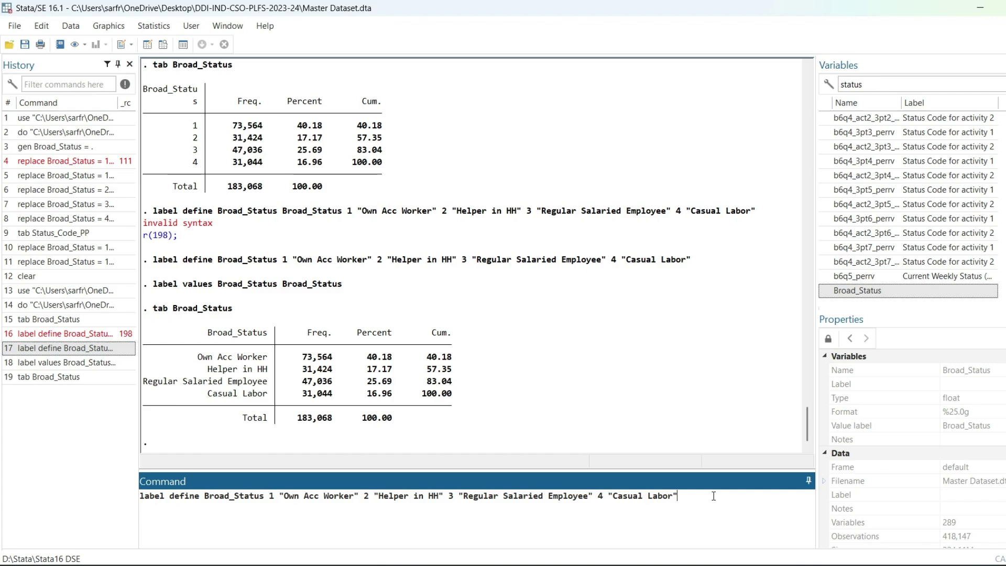
{"action": "key", "text": "ctrl+a"}
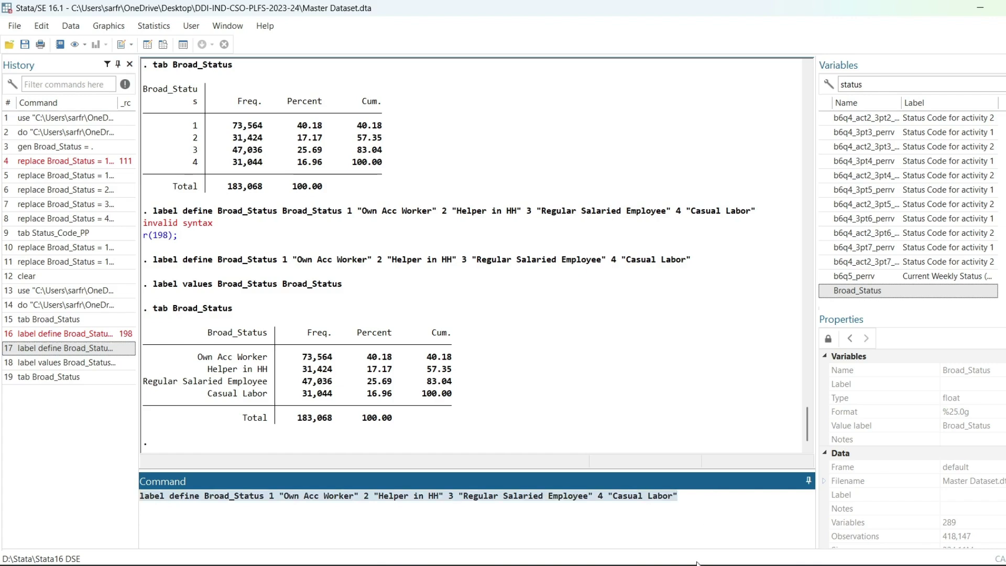
{"action": "left_click", "coordinate": [696, 508]}
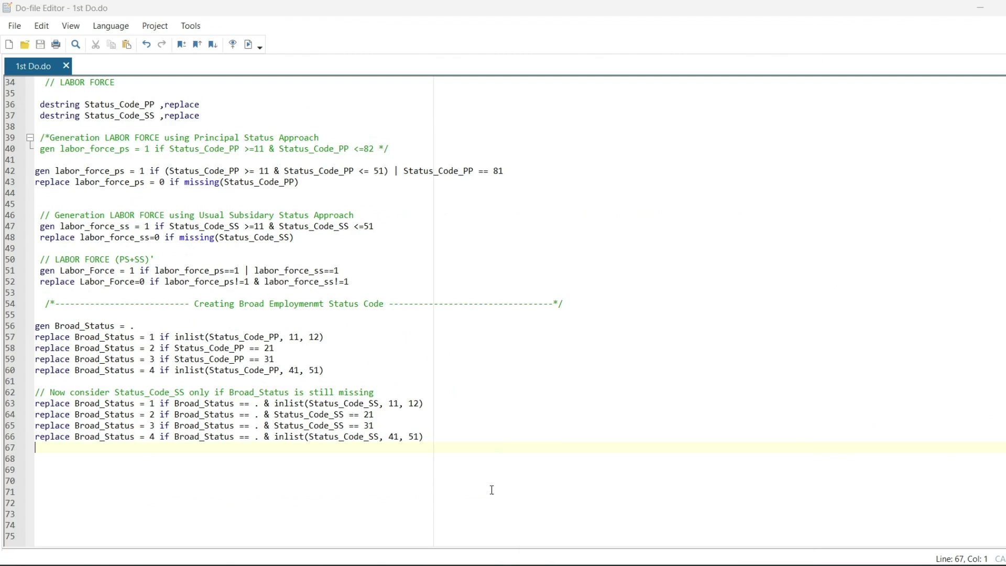
{"action": "key", "text": "Return"}
{"action": "key", "text": "ctrl+v"}
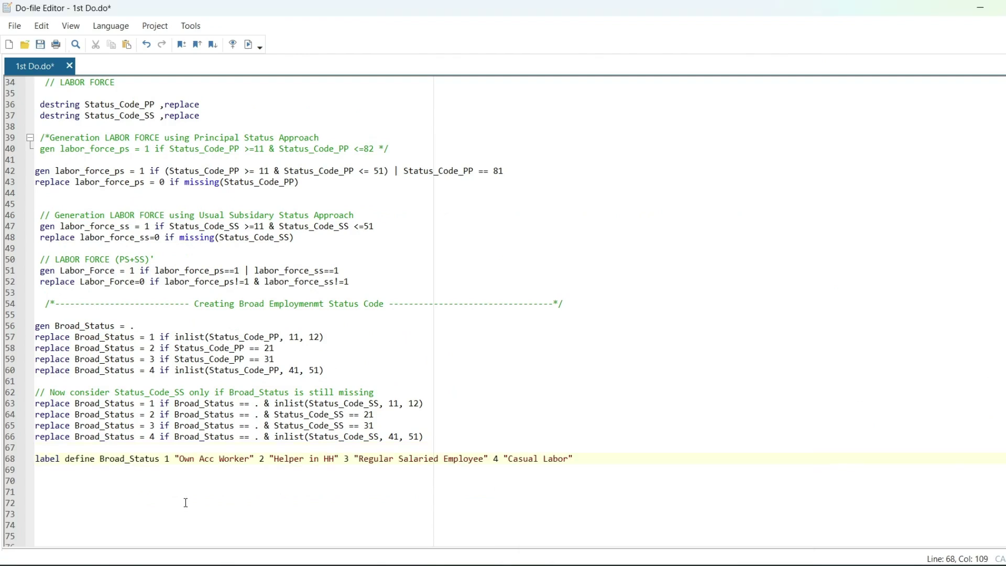
{"action": "key", "text": "Return"}
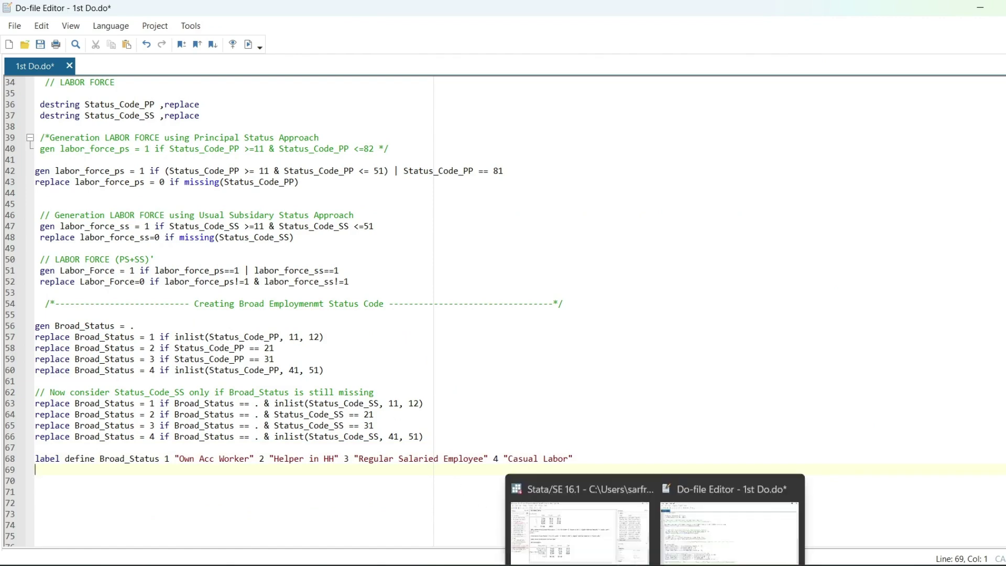
Copy the label values Broad_Status Broad_Status command into 1st Do.do under the label define line and save the do-file
{"action": "left_click", "coordinate": [582, 532]}
{"action": "left_click", "coordinate": [83, 364]}
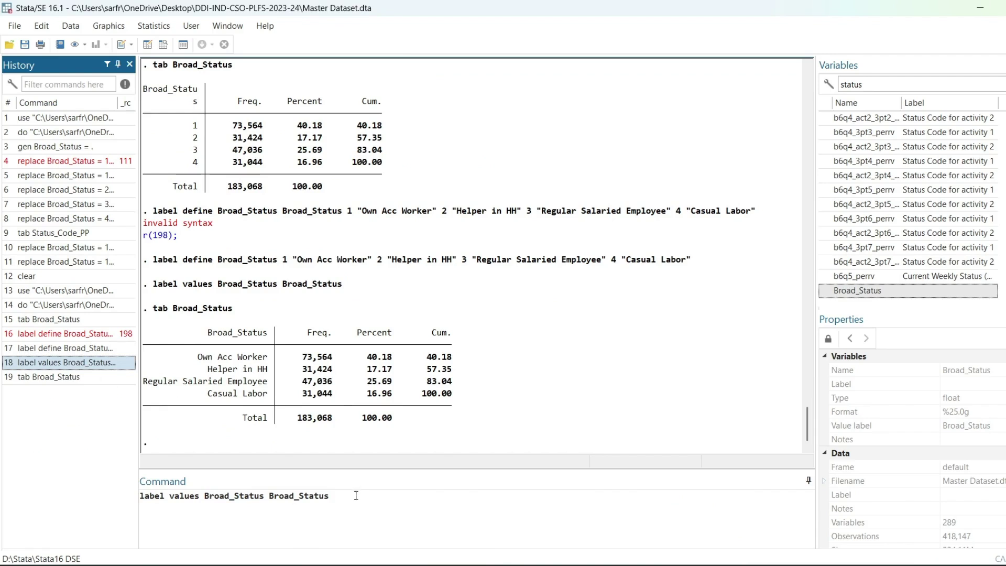
{"action": "left_click", "coordinate": [356, 496]}
{"action": "key", "text": "ctrl+a"}
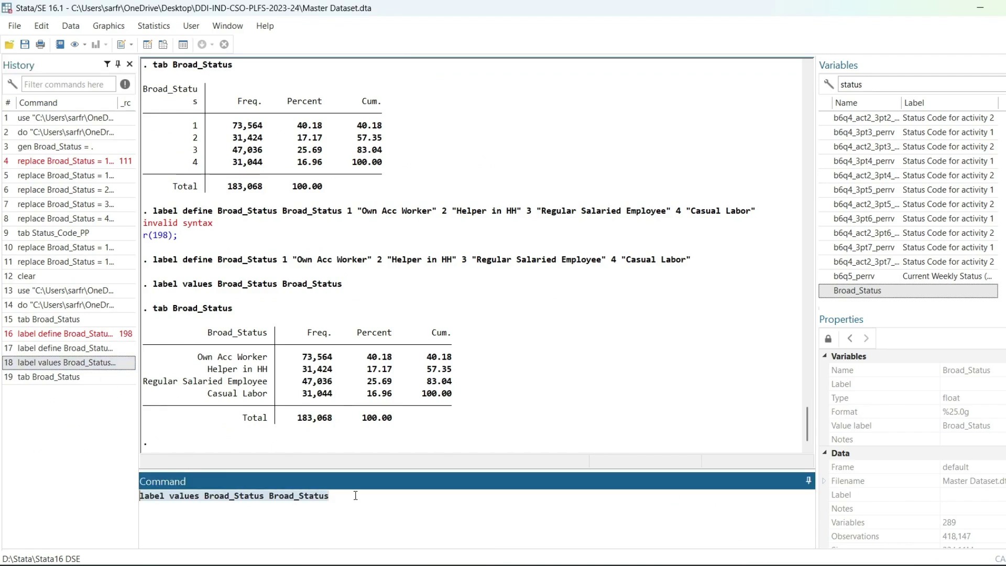
{"action": "mouse_move", "coordinate": [648, 560]}
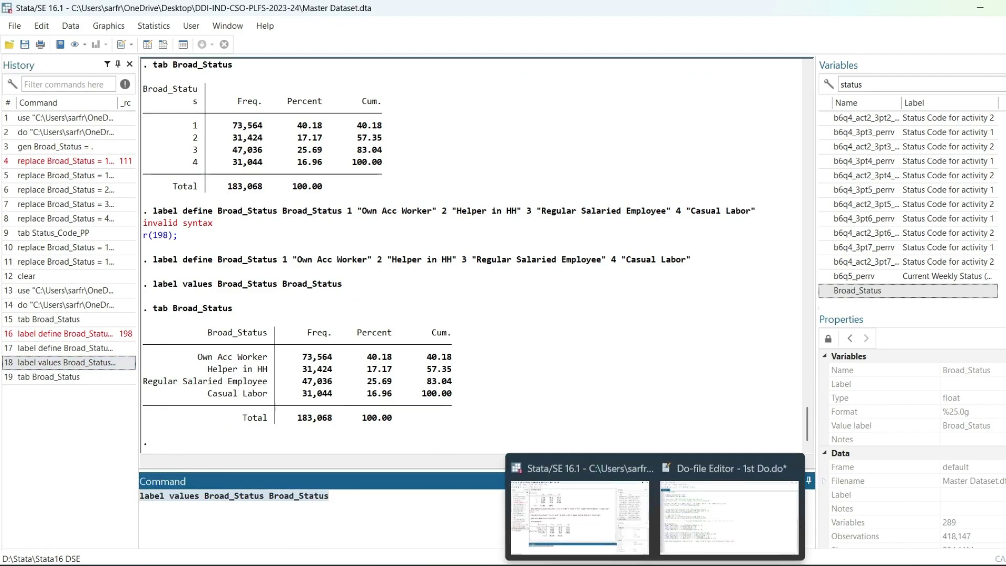
{"action": "left_click", "coordinate": [691, 536]}
{"action": "key", "text": "ctrl+v"}
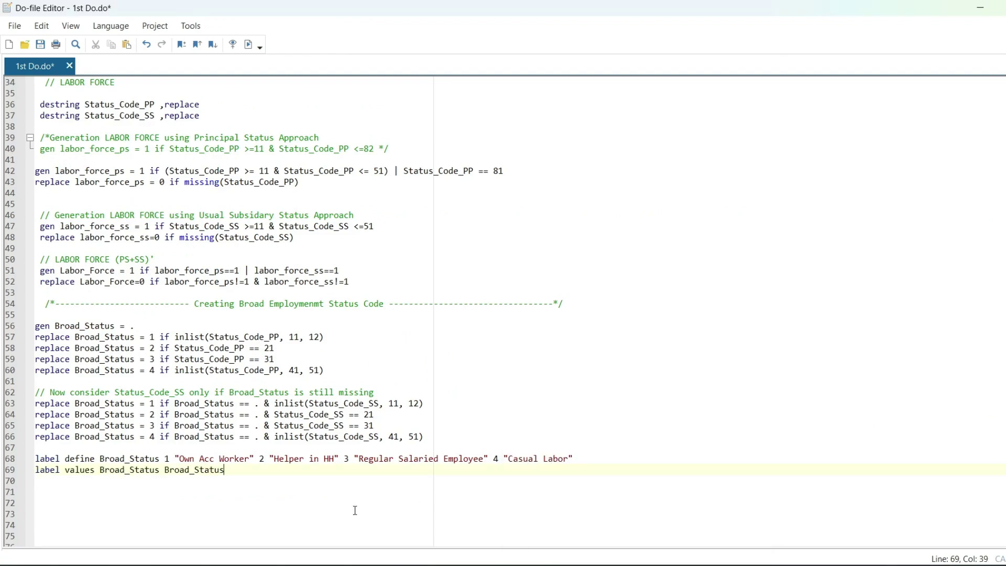
{"action": "key", "text": "ctrl+s"}
Begin a new tab command in Stata and consult Statement 6 in the PLFS 2023-24 annual report in Foxit PDF Reader
{"action": "left_click", "coordinate": [621, 535]}
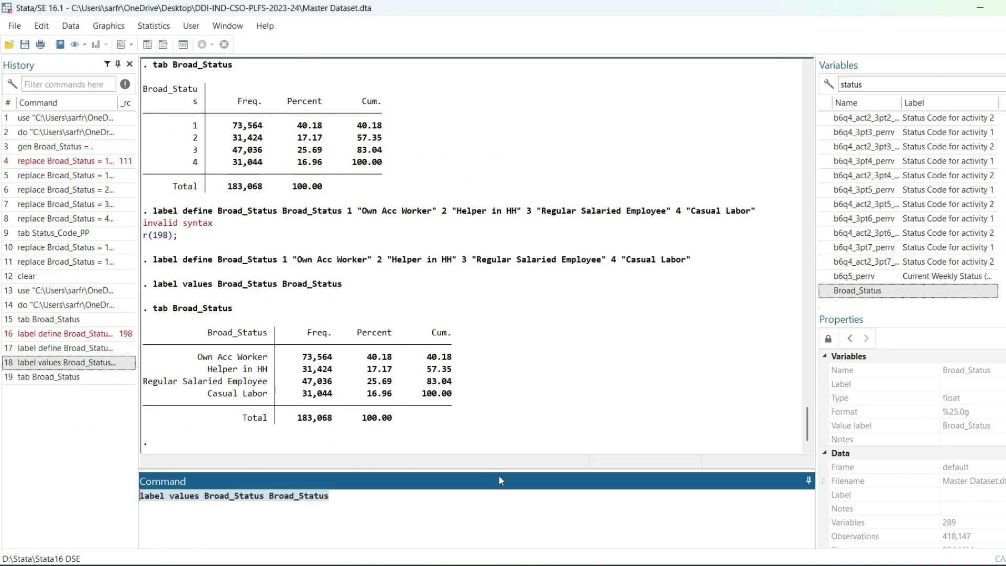
{"action": "key", "text": "BackSpace"}
{"action": "type", "text": "t"}
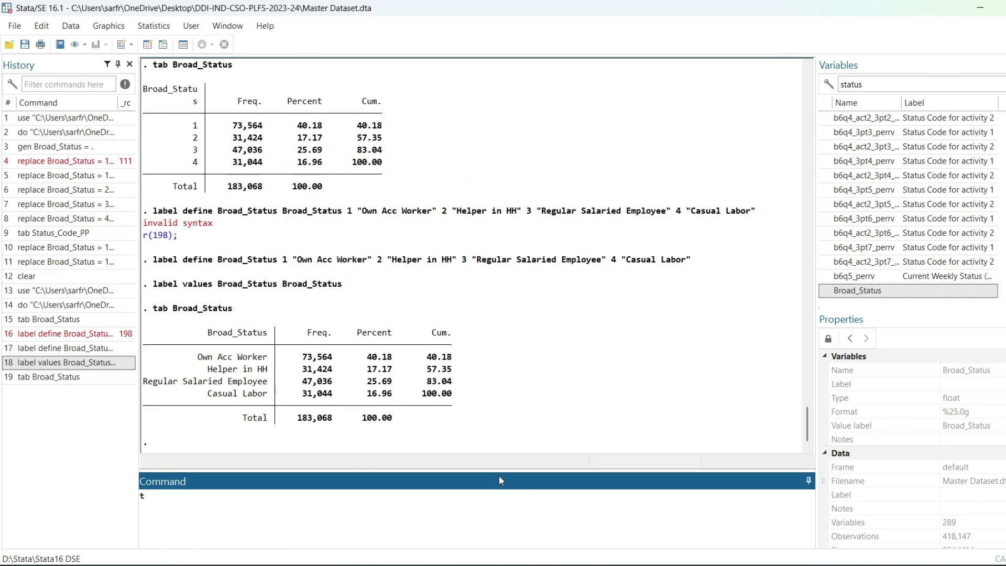
{"action": "type", "text": "ab"}
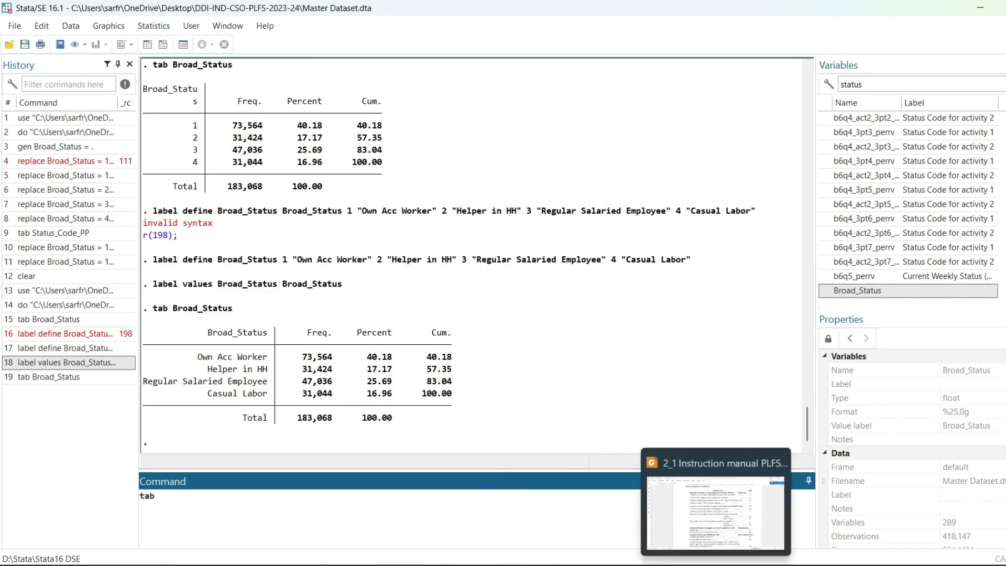
{"action": "left_click", "coordinate": [718, 503]}
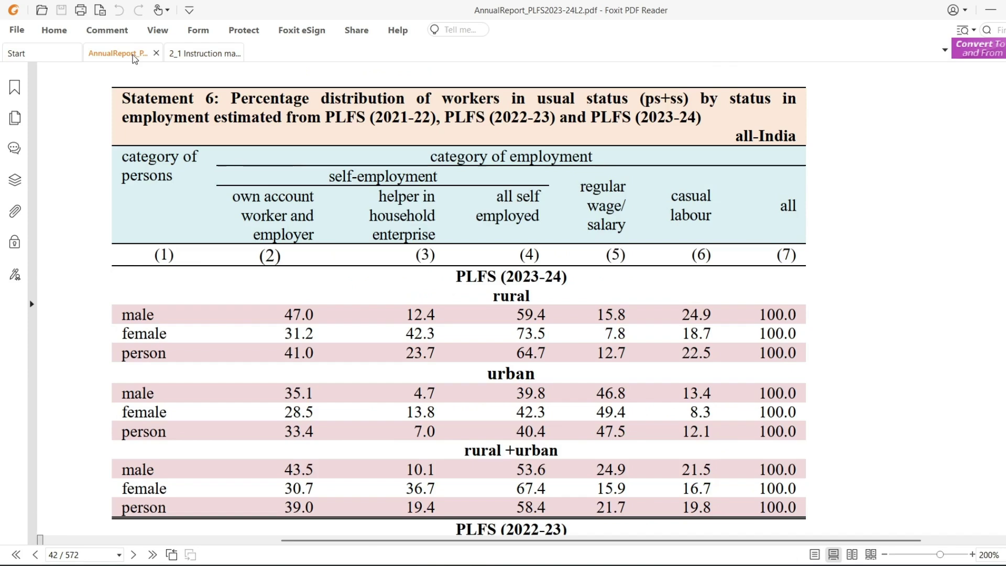
{"action": "left_click", "coordinate": [135, 54]}
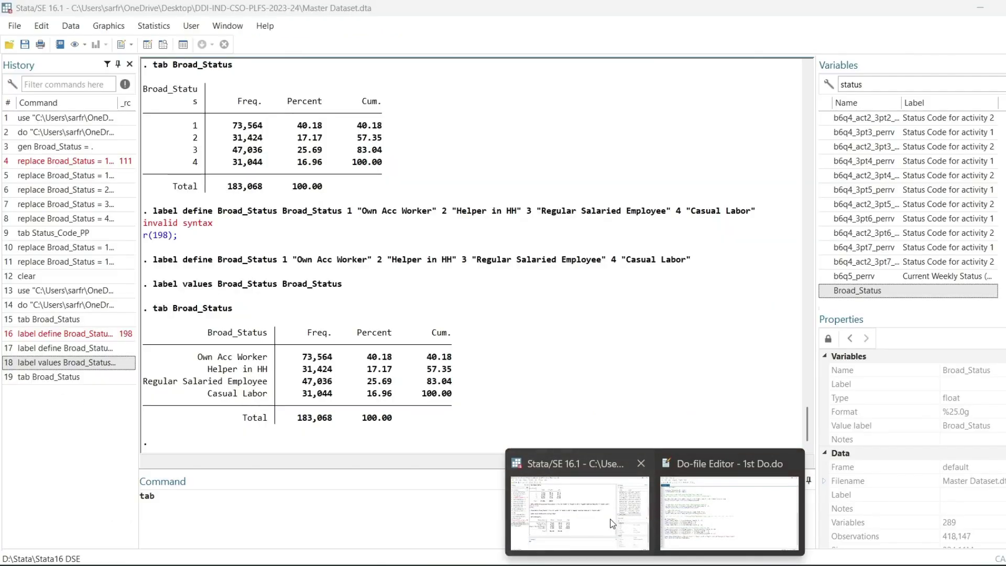
{"action": "left_click", "coordinate": [612, 523]}
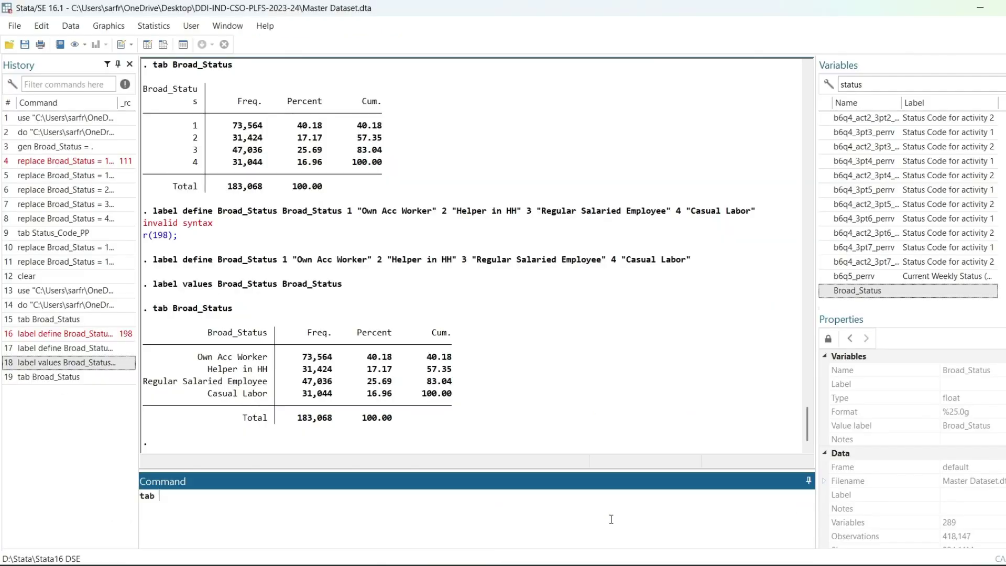
Tabulate Gender by Broad_Status with [iw=weight] if Sector==1 & Labor_Force==1, using the nof and row options
{"action": "type", "text": "tab Gender"}
{"action": "double_click", "coordinate": [831, 291]}
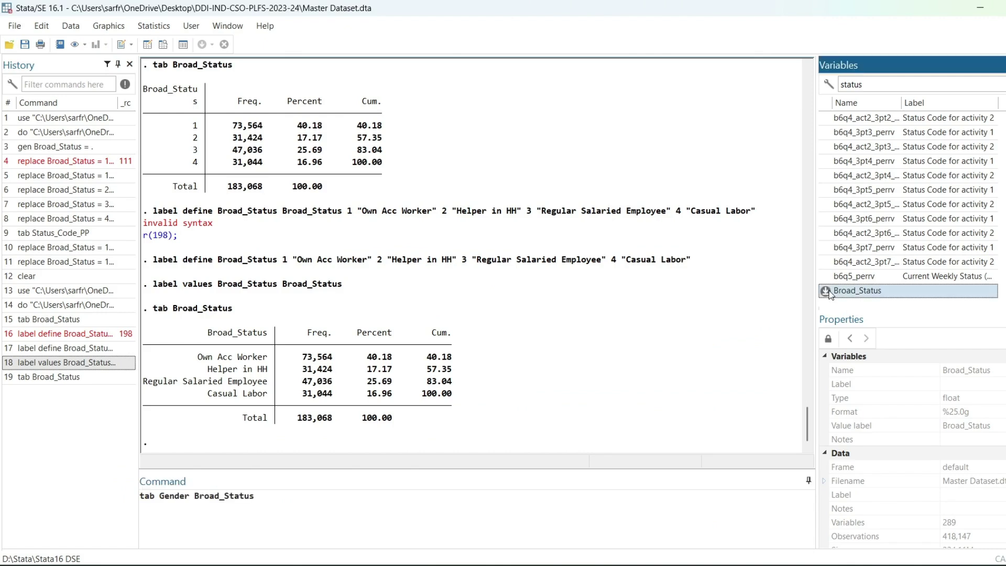
{"action": "double_click", "coordinate": [831, 291]}
{"action": "left_click_drag", "start_coordinate": [334, 496], "coordinate": [259, 496]}
{"action": "key", "text": "BackSpace"}
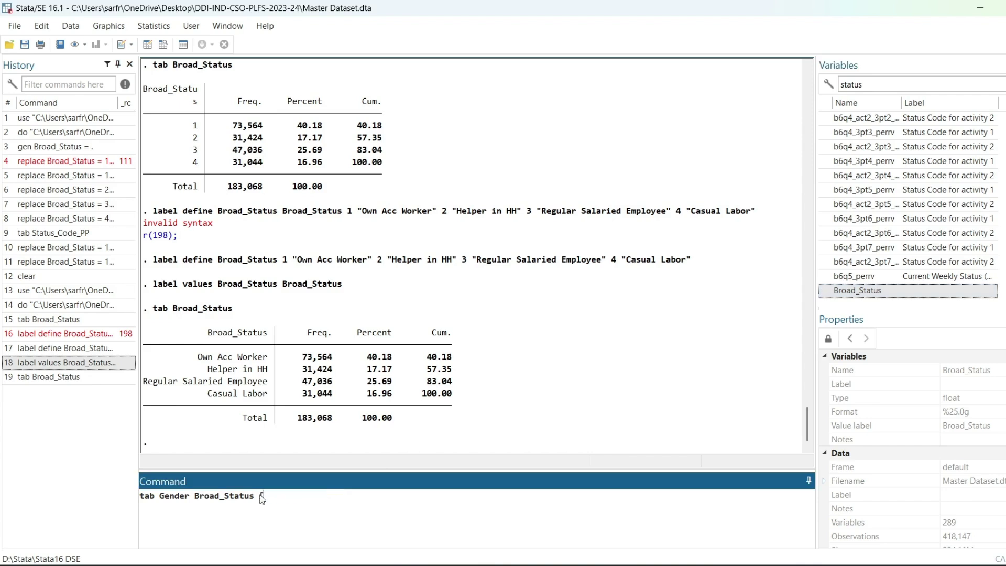
{"action": "type", "text": "[iw=weight] if Sector=="}
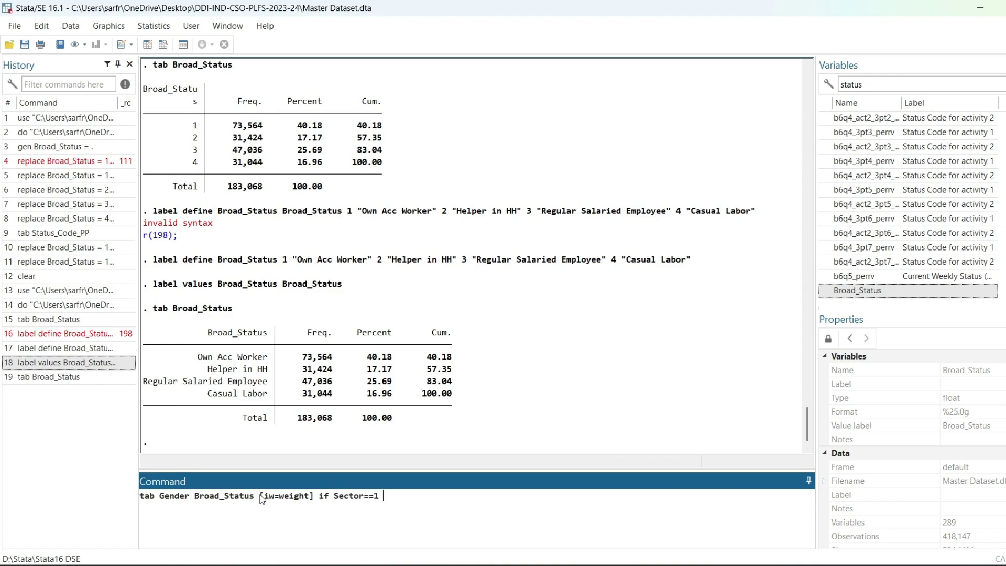
{"action": "type", "text": "1 & Labor_Force==1 , nof"}
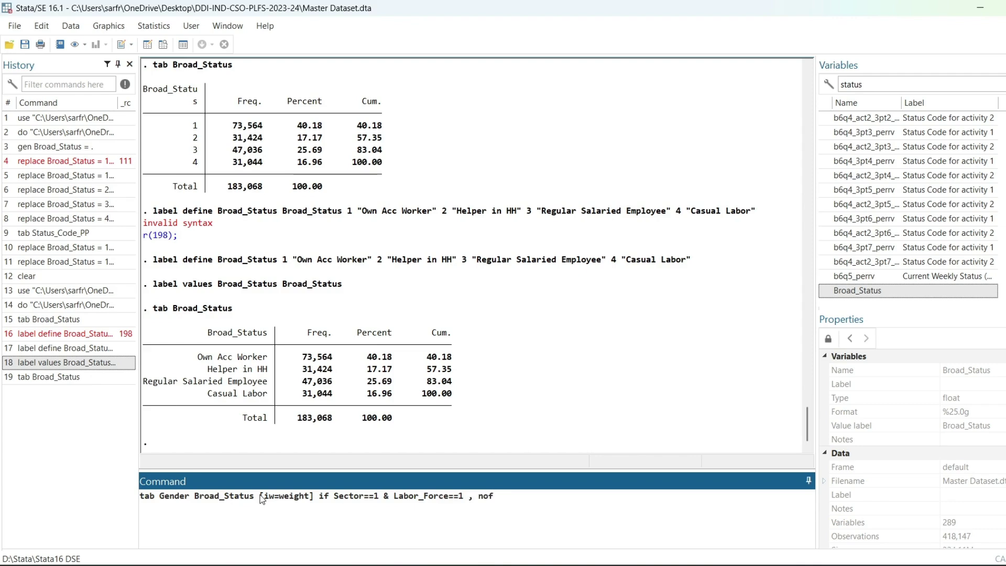
{"action": "type", "text": " row"}
{"action": "key", "text": "Return"}
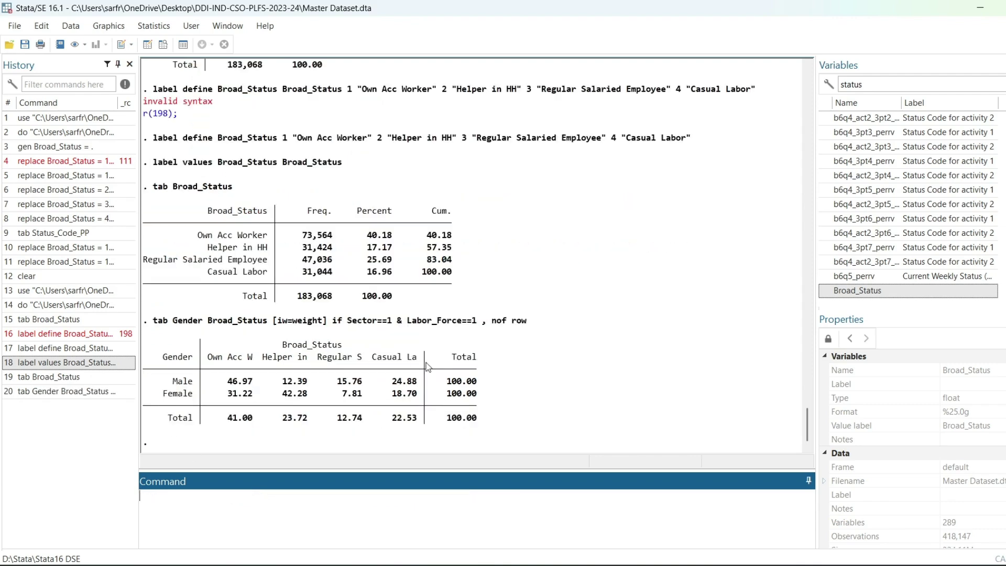
Rerun the weighted Gender by Broad_Status tabulation with the sector condition changed to Sector==2
{"action": "left_click", "coordinate": [68, 393]}
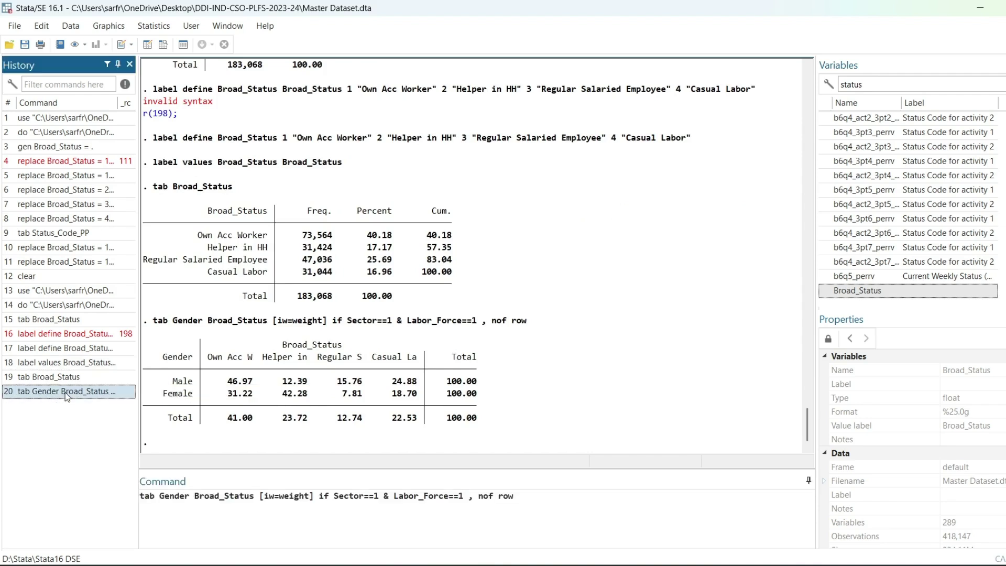
{"action": "left_click", "coordinate": [380, 497]}
{"action": "key", "text": "BackSpace"}
{"action": "type", "text": "2"}
{"action": "key", "text": "Return"}
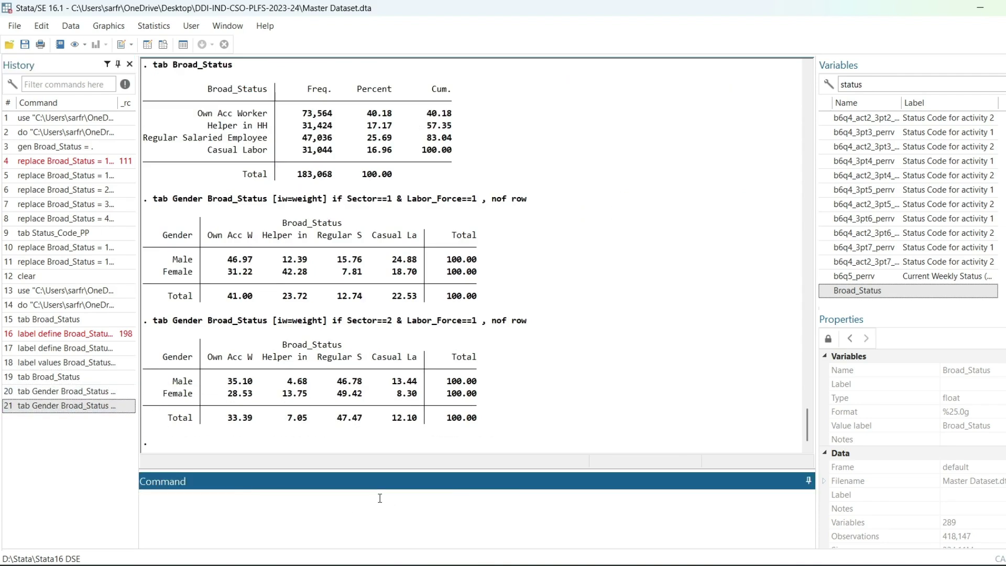
Rerun the weighted Gender by Broad_Status tabulation without the sector condition, keeping only Labor_Force==1
{"action": "left_click", "coordinate": [76, 407]}
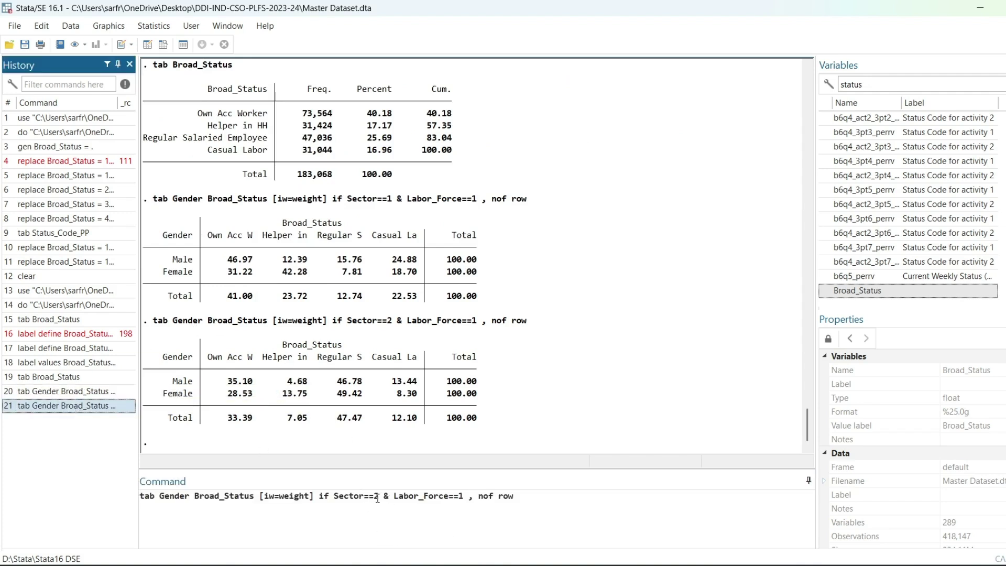
{"action": "left_click_drag", "start_coordinate": [389, 497], "coordinate": [335, 497]}
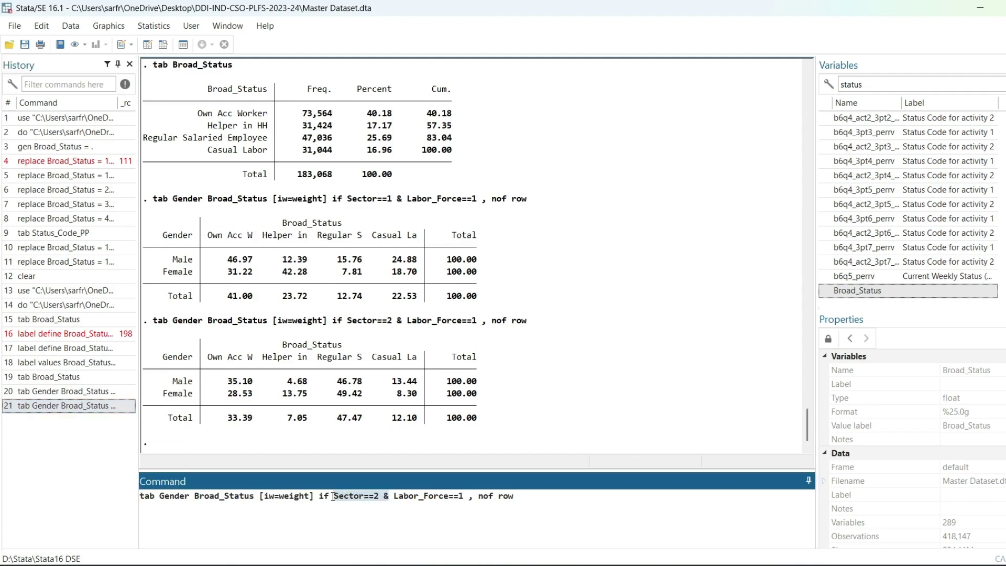
{"action": "key", "text": "BackSpace"}
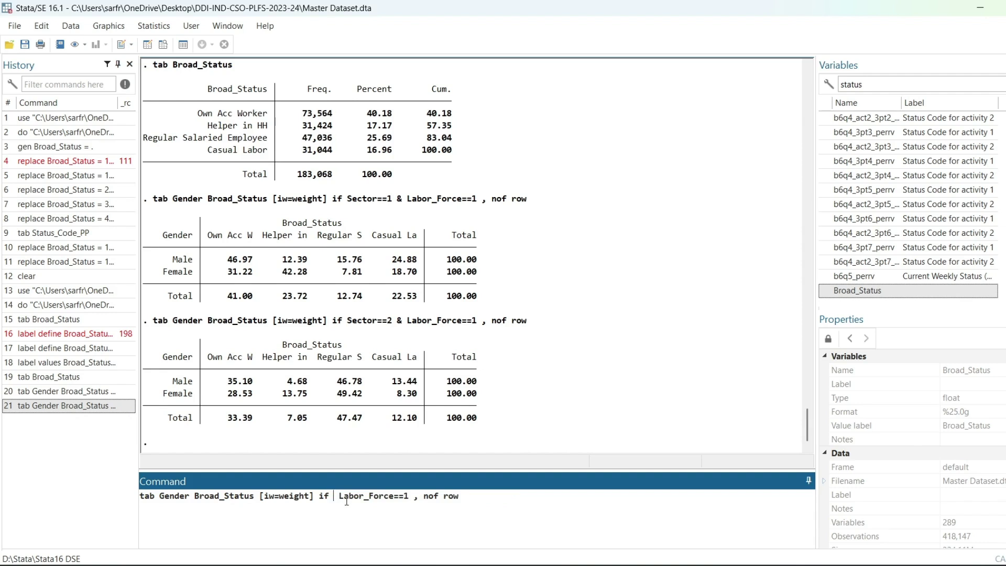
{"action": "key", "text": "Return"}
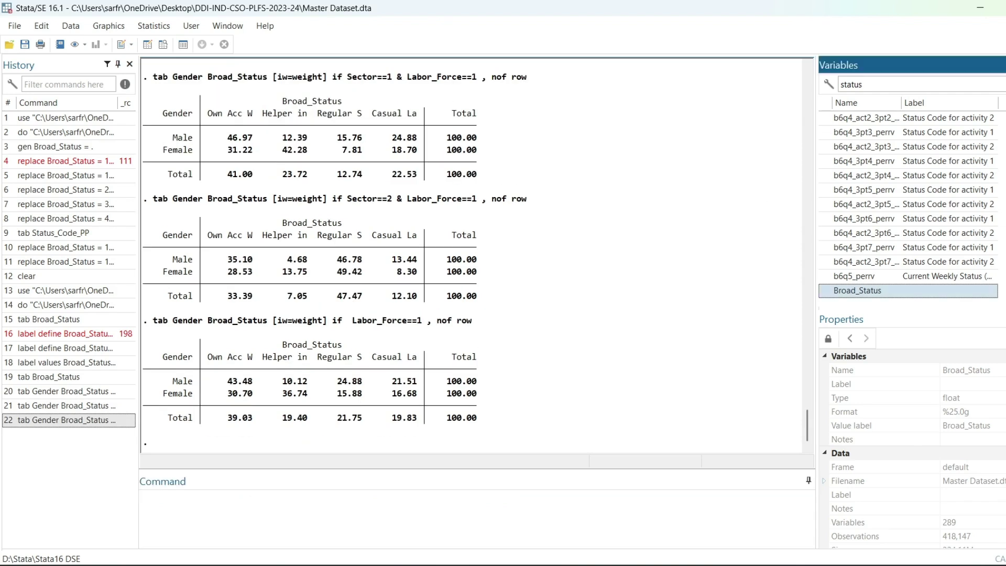
Place Stata and the PLFS annual report PDF side by side, with Statement 6 at 125% zoom and its employment columns in view
{"action": "key", "text": "ctrl+F4"}
{"action": "key", "text": "ctrl+F4"}
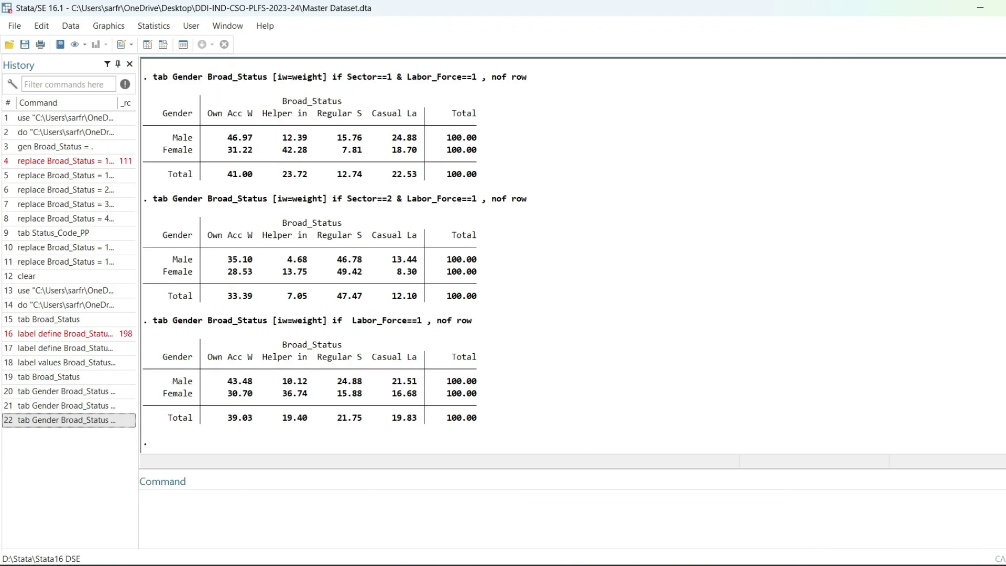
{"action": "mouse_move", "coordinate": [999, 8]}
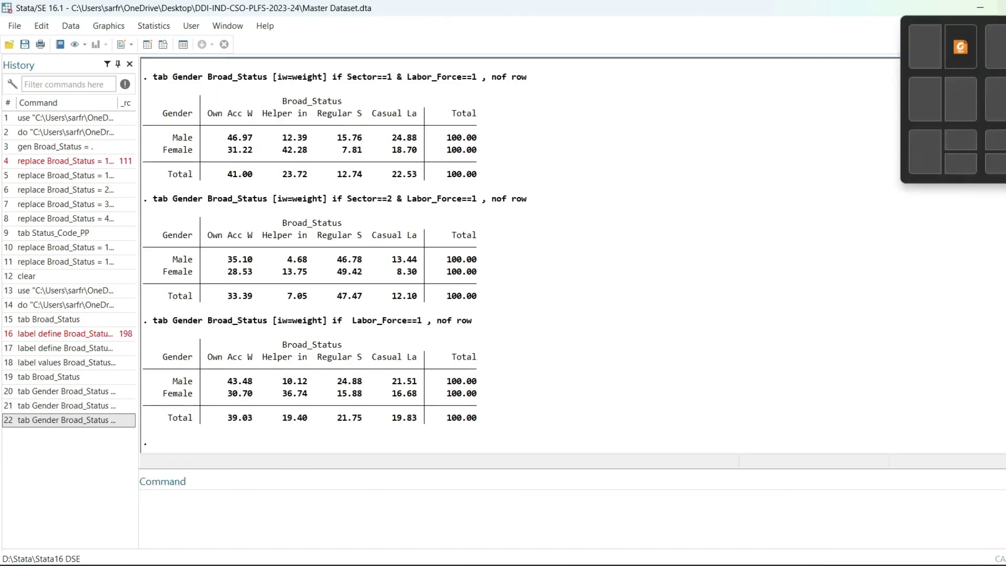
{"action": "left_click", "coordinate": [926, 46]}
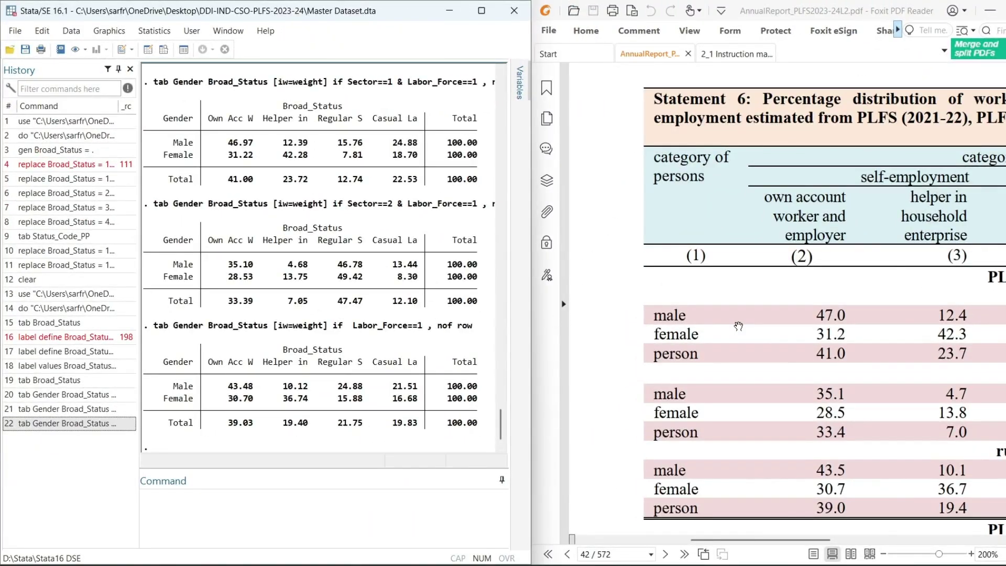
{"action": "scroll", "coordinate": [739, 326], "scroll_direction": "down", "scroll_amount": 2, "text": "ctrl"}
{"action": "scroll", "coordinate": [781, 348], "scroll_direction": "right", "scroll_amount": 4}
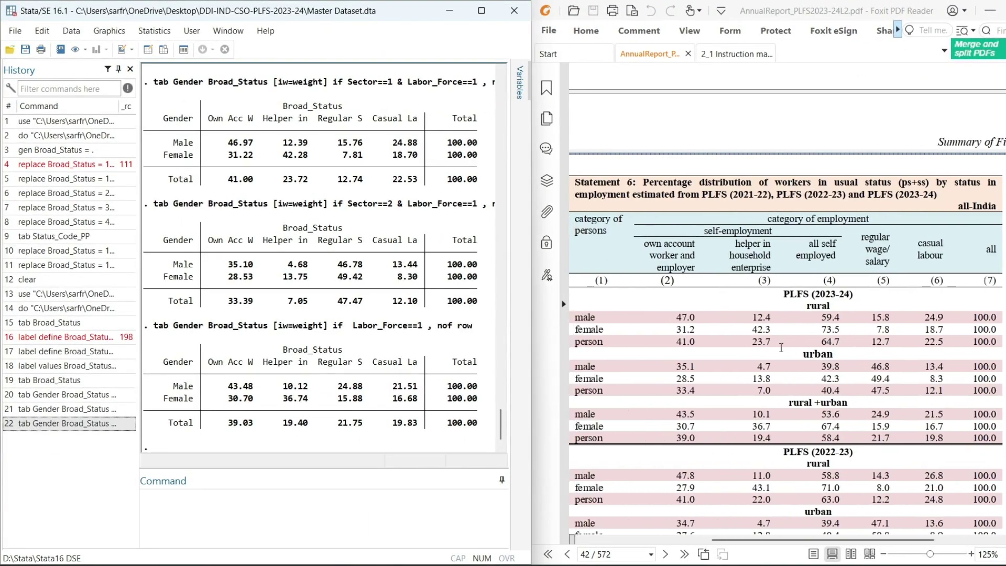
{"action": "scroll", "coordinate": [781, 347], "scroll_direction": "down", "scroll_amount": 1}
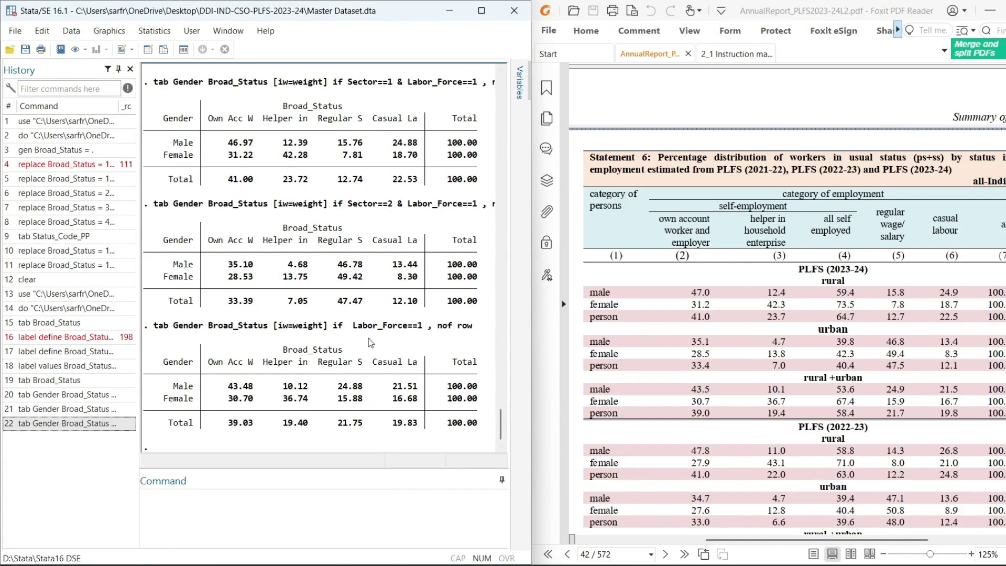
{"action": "scroll", "coordinate": [371, 343], "scroll_direction": "up", "scroll_amount": 2}
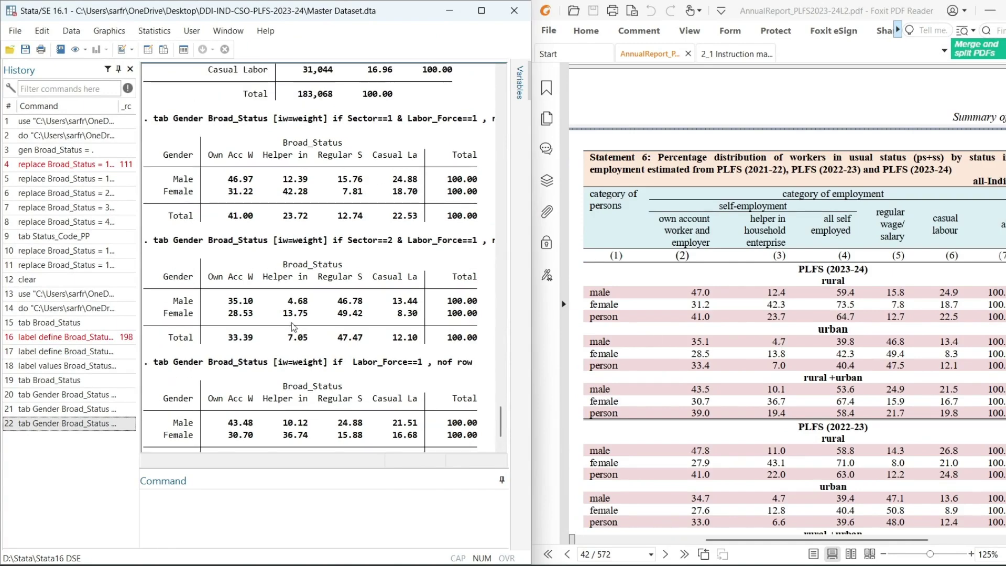
Hide Stata's command history, narrow its window to widen the PDF, and compare the rural tabulation with Statement 6's self-employment columns
{"action": "left_click", "coordinate": [130, 70]}
{"action": "left_click", "coordinate": [130, 70]}
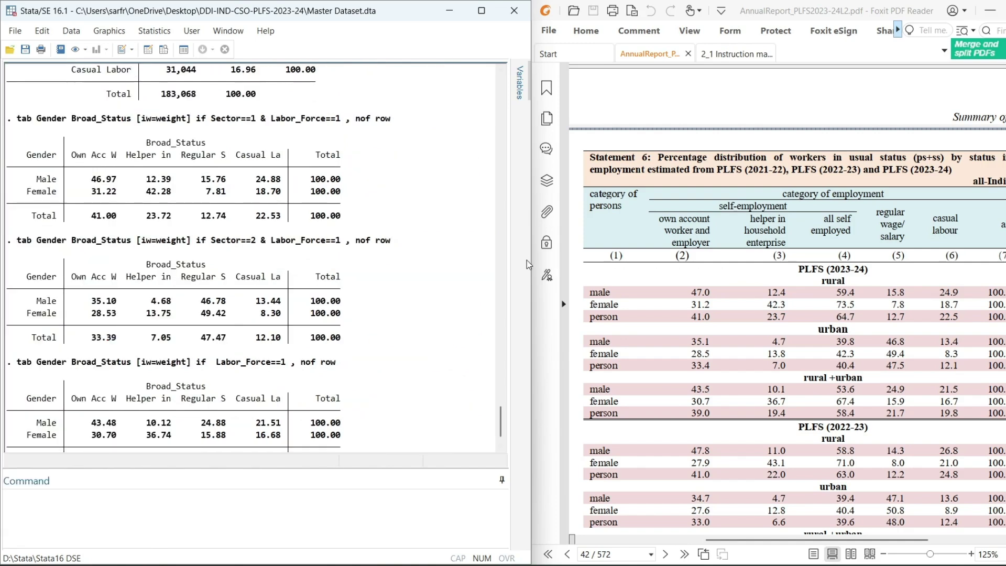
{"action": "left_click_drag", "start_coordinate": [528, 265], "coordinate": [431, 259]}
{"action": "scroll", "coordinate": [671, 339], "scroll_direction": "down", "scroll_amount": 2}
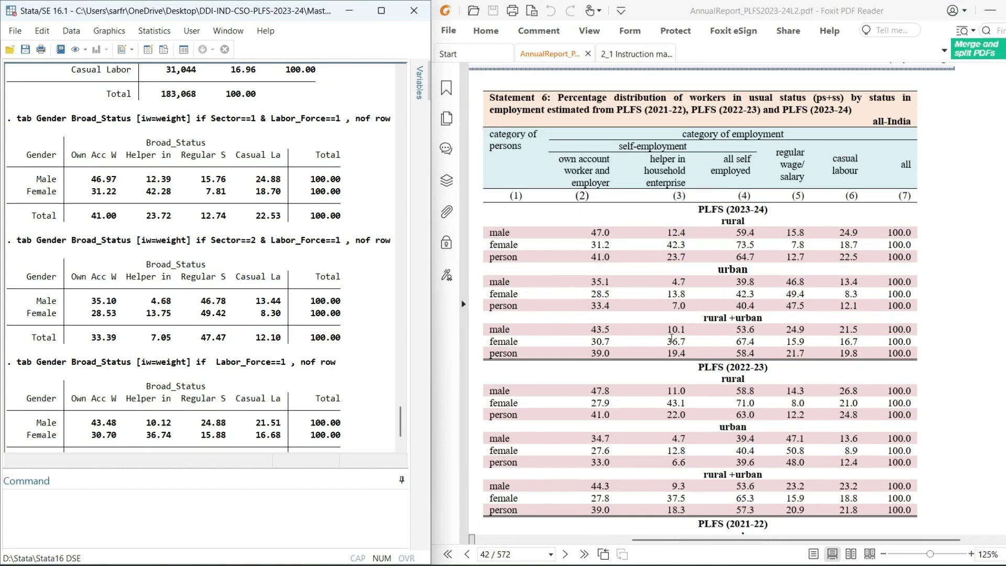
{"action": "scroll", "coordinate": [672, 339], "scroll_direction": "down", "scroll_amount": 2}
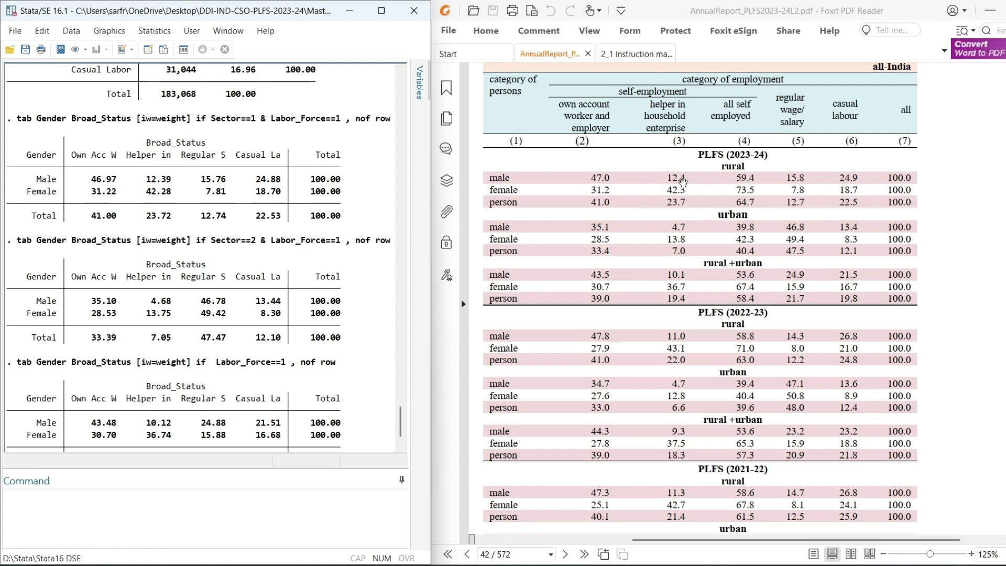
{"action": "left_click_drag", "start_coordinate": [685, 177], "coordinate": [589, 175]}
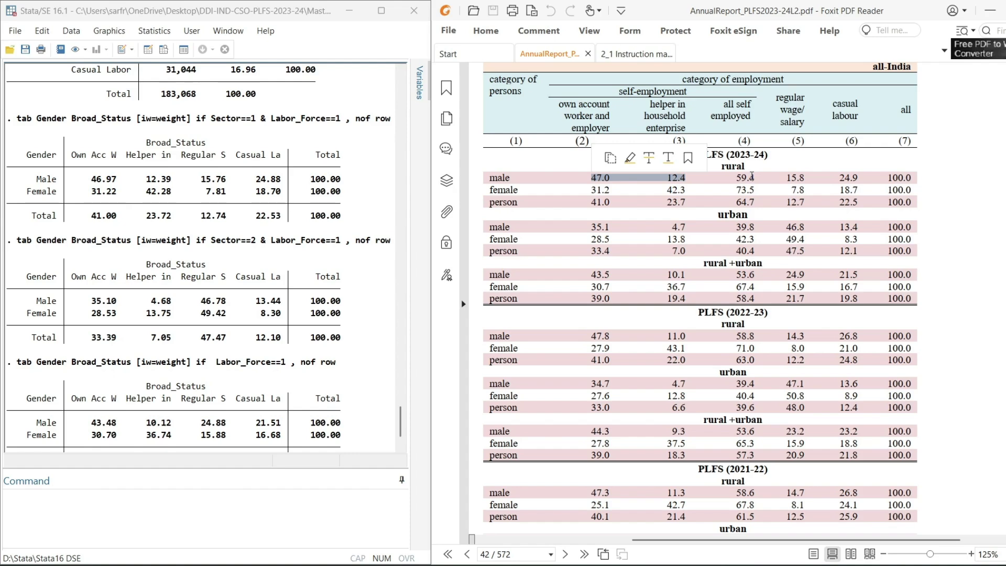
{"action": "left_click", "coordinate": [820, 185]}
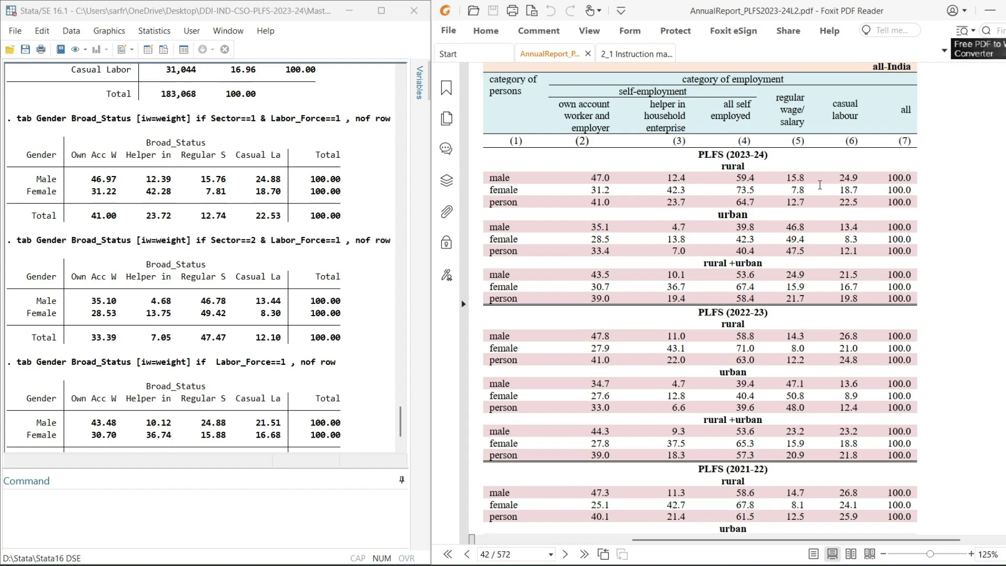
Switch to Excel 2016 and create a blank workbook
{"action": "key", "text": "super"}
{"action": "type", "text": "exc"}
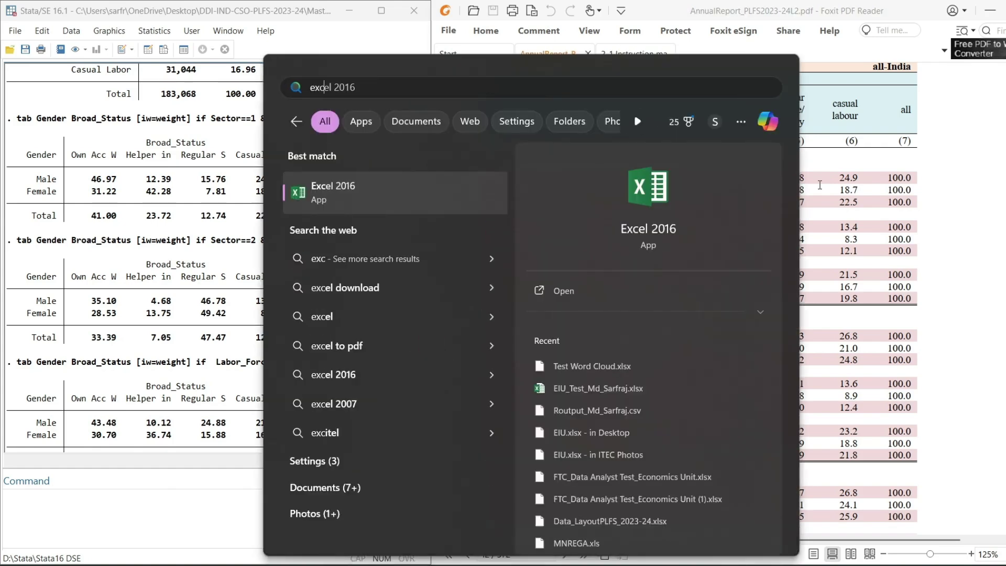
{"action": "key", "text": "Return"}
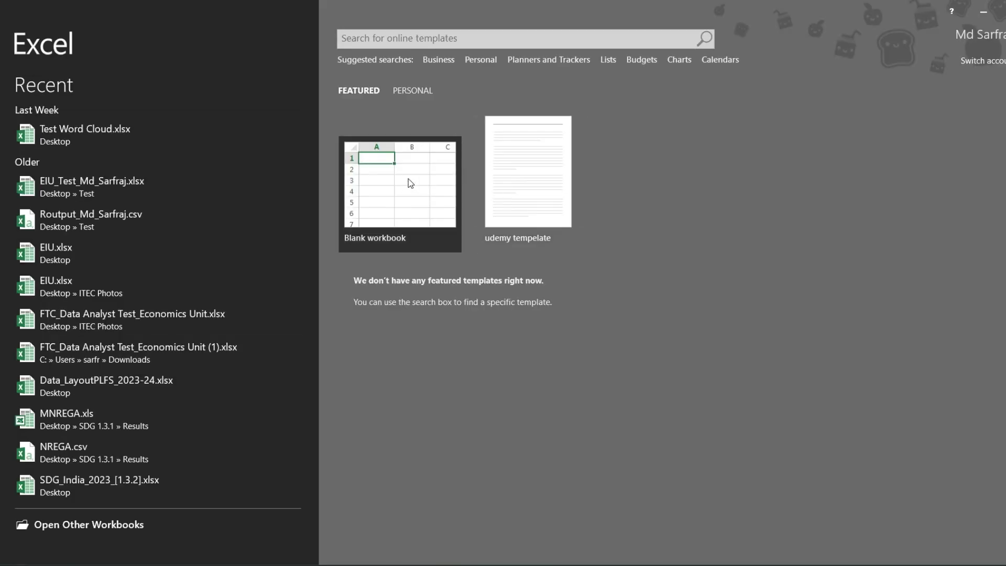
{"action": "left_click", "coordinate": [407, 179]}
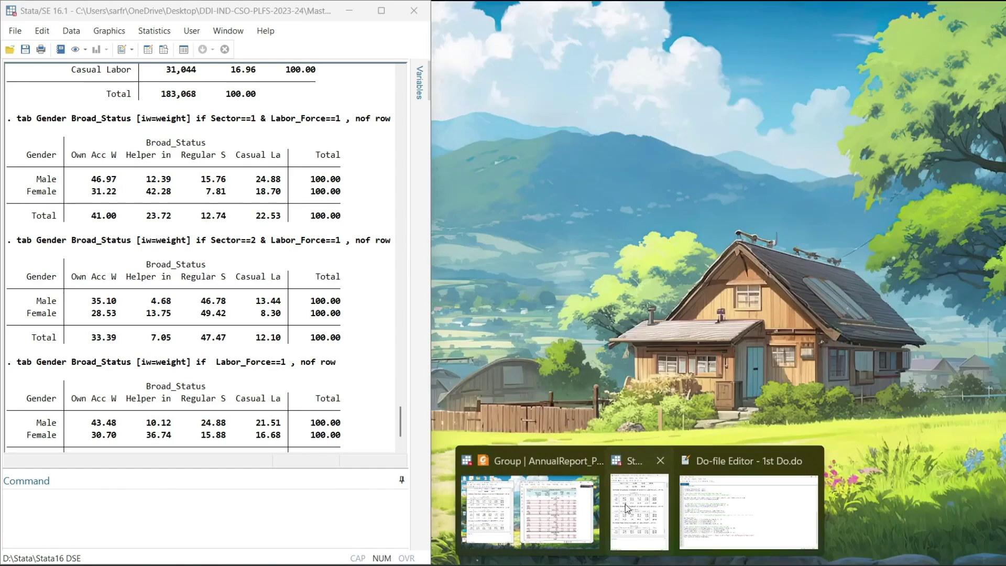
Copy the Male, Female and Total rows of Stata's Sector==1 tabulation as a table and paste them into Excel at cell B3
{"action": "left_click", "coordinate": [625, 504]}
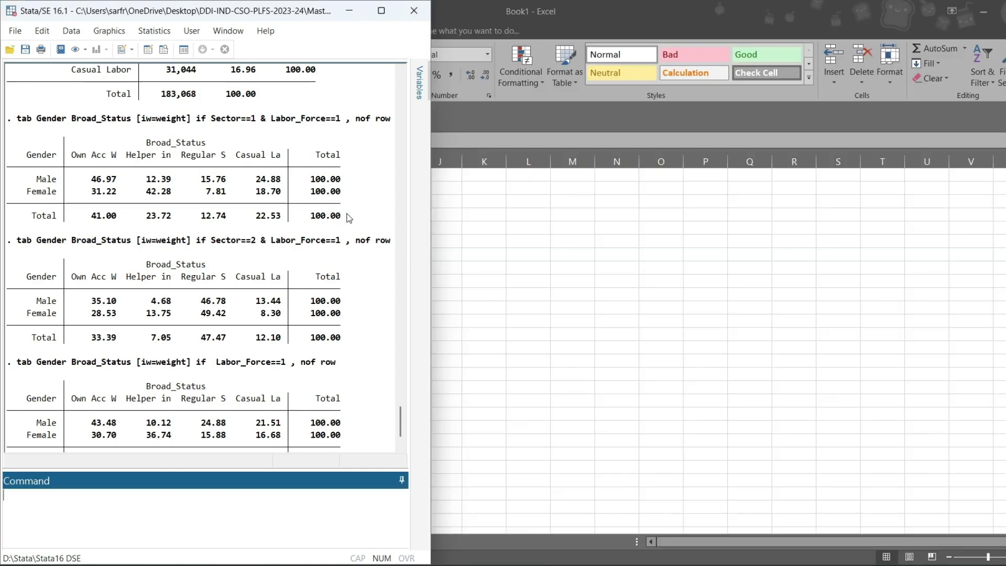
{"action": "left_click_drag", "start_coordinate": [349, 219], "coordinate": [9, 180]}
{"action": "right_click", "coordinate": [73, 190]}
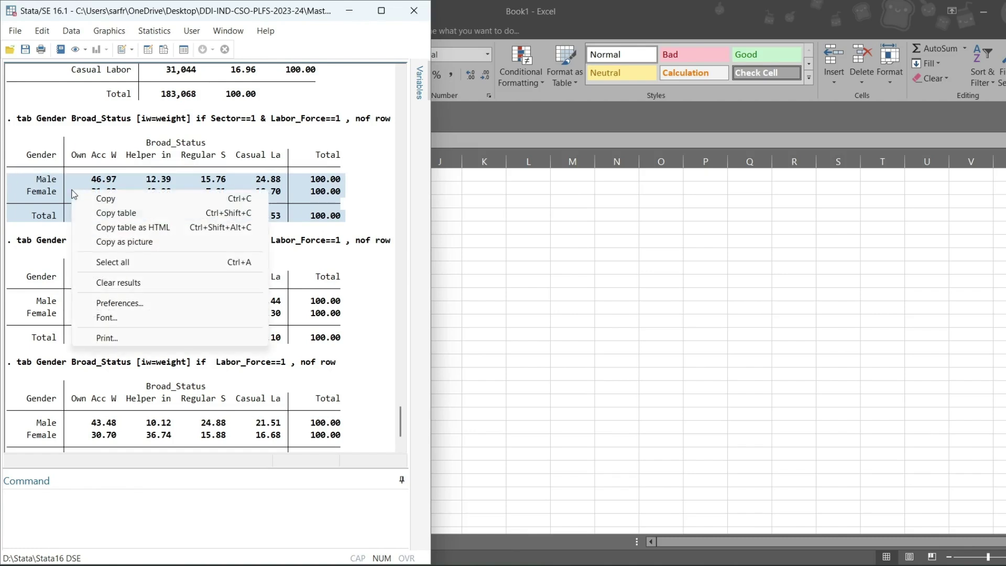
{"action": "left_click", "coordinate": [107, 215]}
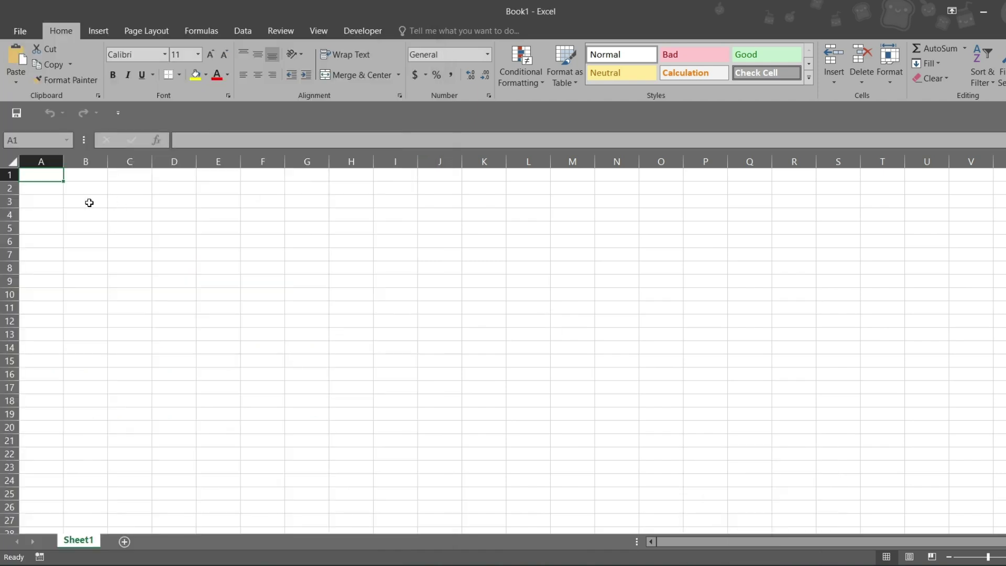
{"action": "left_click", "coordinate": [89, 202]}
{"action": "key", "text": "ctrl+v"}
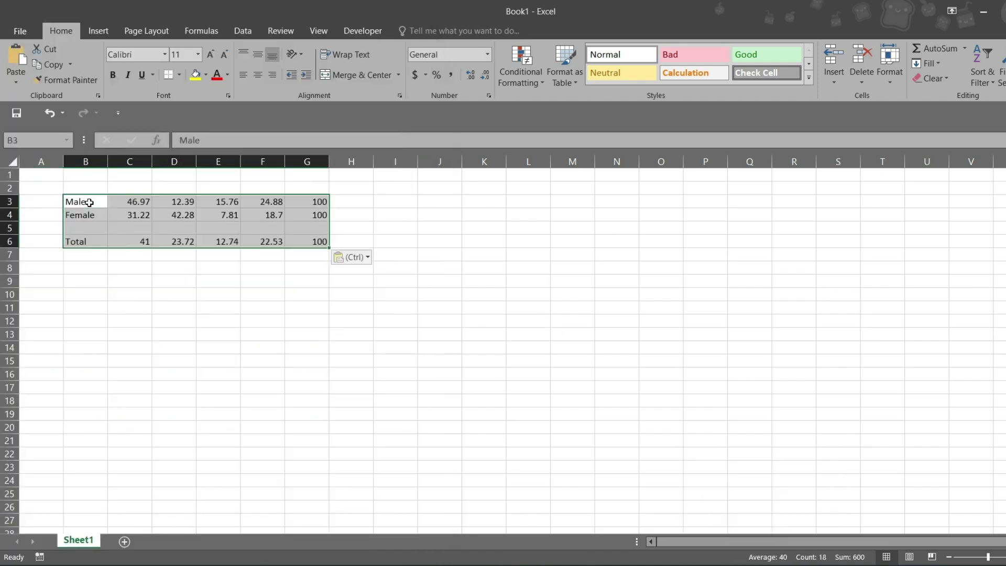
Insert an empty column E between the helper and regular salary percentages
{"action": "left_click", "coordinate": [200, 281]}
{"action": "left_click", "coordinate": [220, 160]}
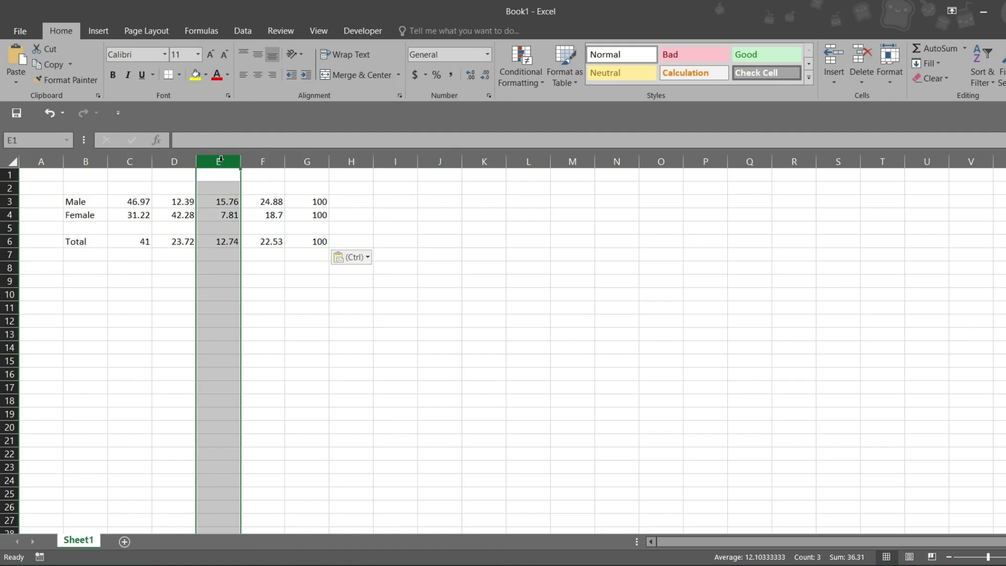
{"action": "key", "text": "ctrl+shift+plus"}
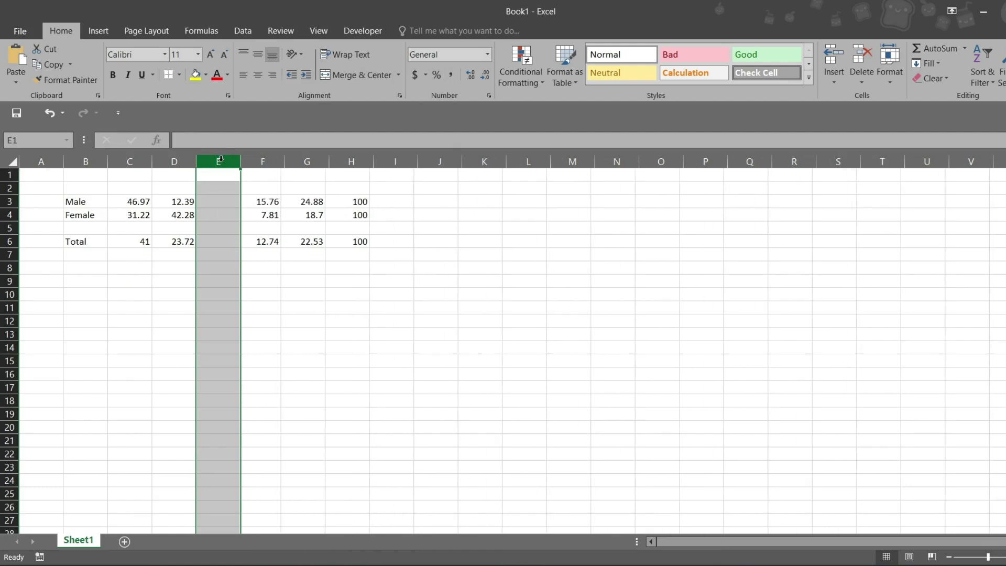
Enter =SUM(C3:D3) in cell E3 to total the male self-employment percentages
{"action": "left_click", "coordinate": [210, 202]}
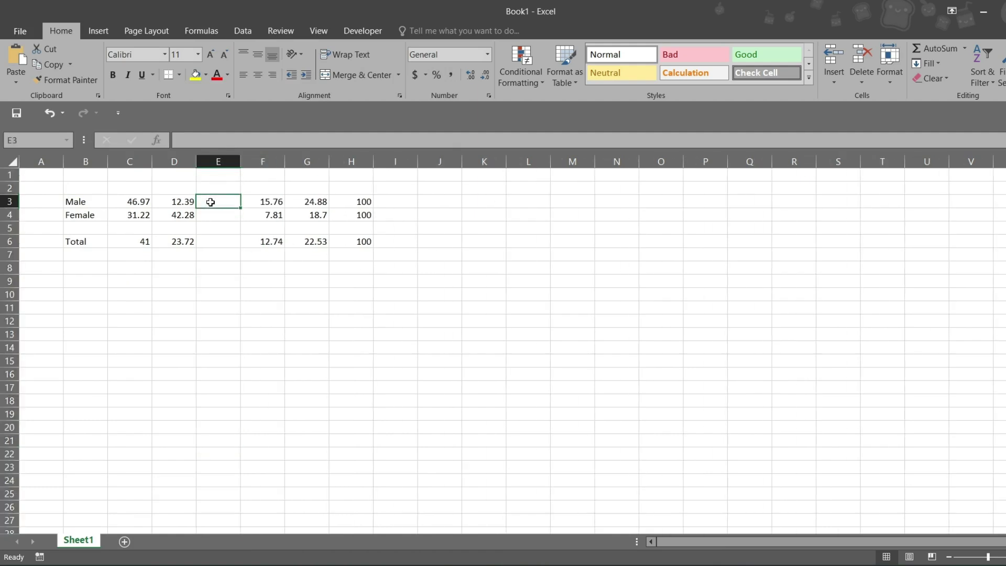
{"action": "type", "text": "="}
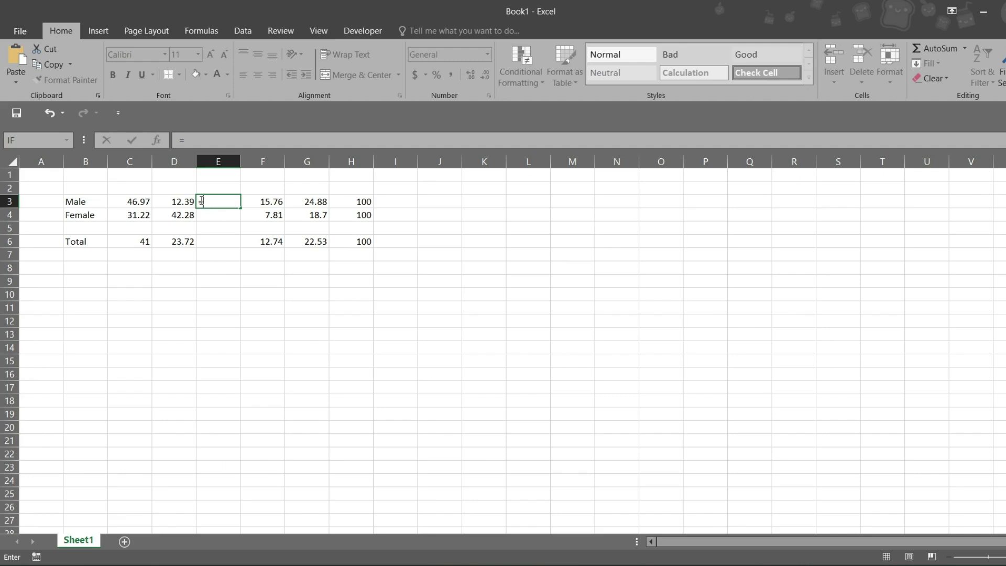
{"action": "type", "text": "sum"}
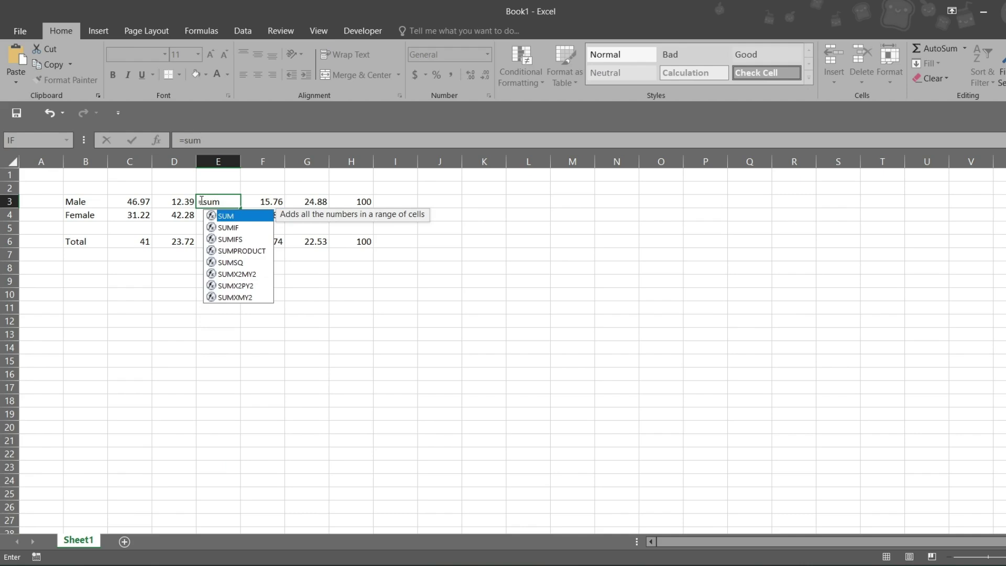
{"action": "key", "text": "Tab"}
{"action": "left_click", "coordinate": [139, 200]}
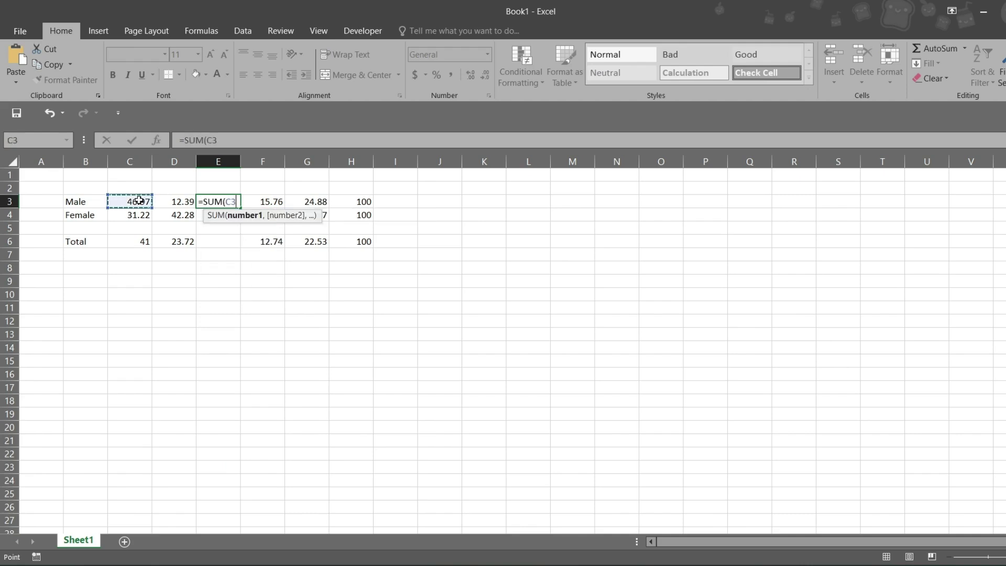
{"action": "key", "text": "shift+Right"}
{"action": "key", "text": "Return"}
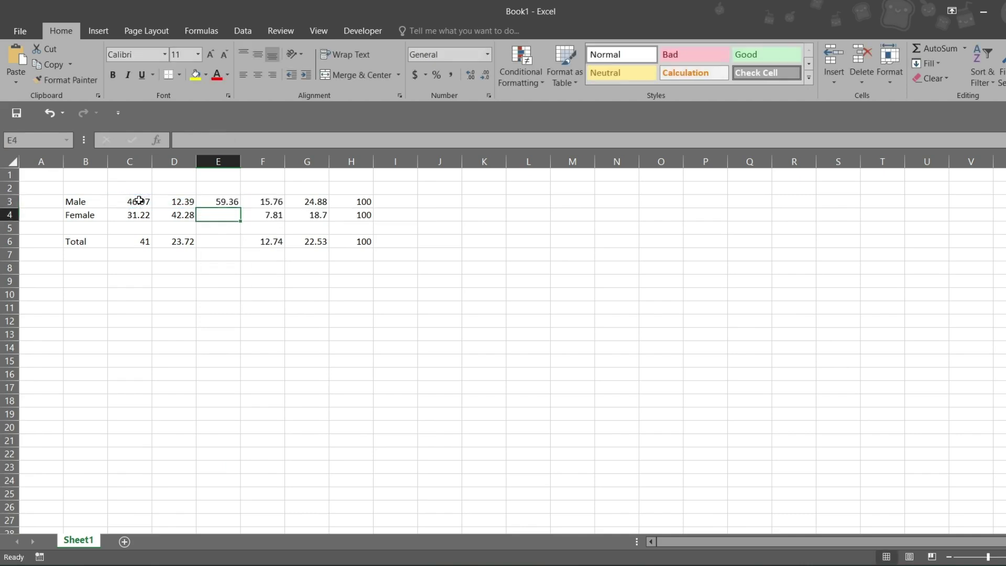
Fill the self-employment sum from E3 down to E6 and delete the blank row 5
{"action": "left_click", "coordinate": [231, 203]}
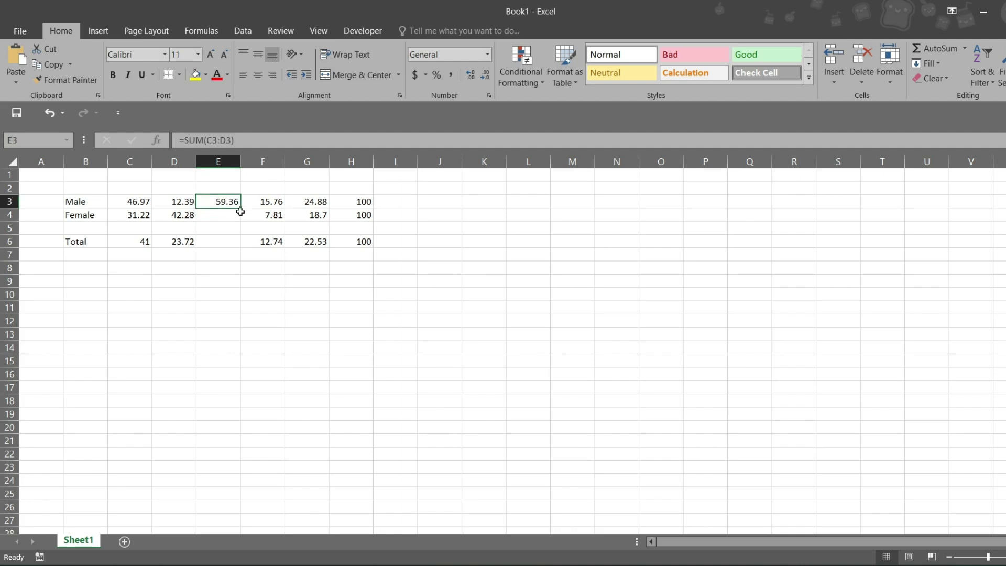
{"action": "left_click_drag", "start_coordinate": [241, 210], "coordinate": [243, 246]}
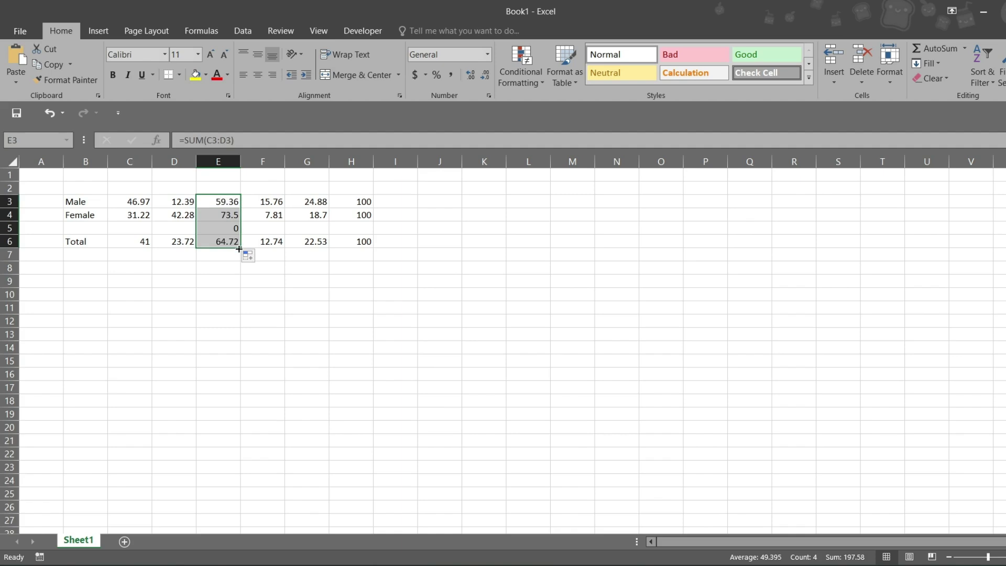
{"action": "left_click", "coordinate": [9, 228]}
{"action": "key", "text": "ctrl+minus"}
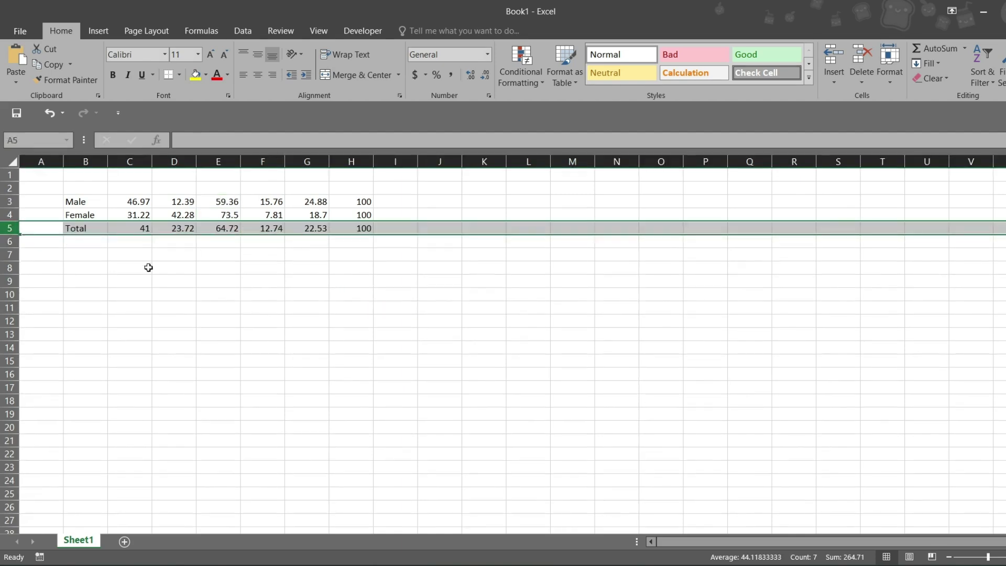
{"action": "left_click", "coordinate": [256, 308]}
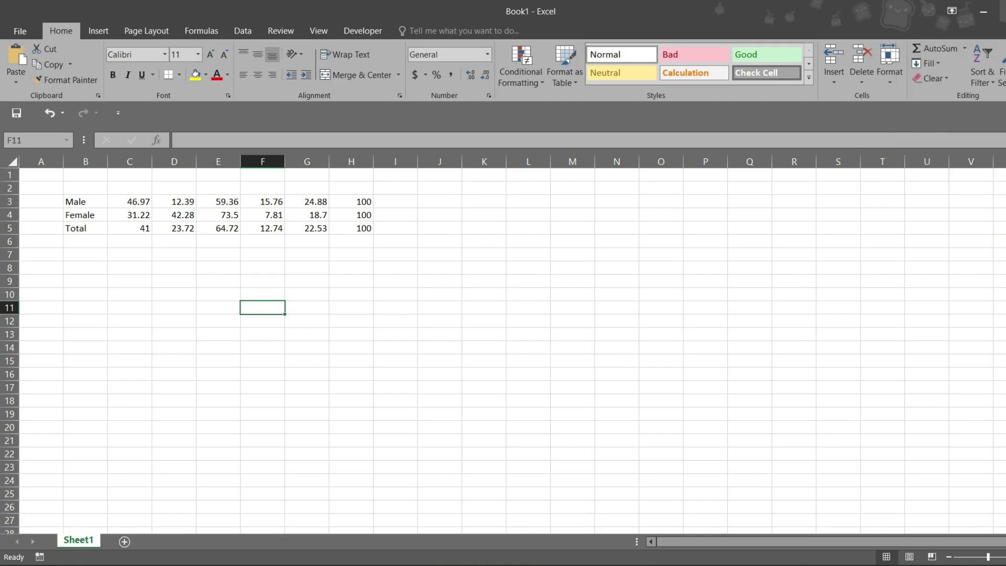
Arrange Excel alongside Stata and the PDF report, and compare the worksheet's percentages with Statement 6's rural rows
{"action": "left_click", "coordinate": [914, 55]}
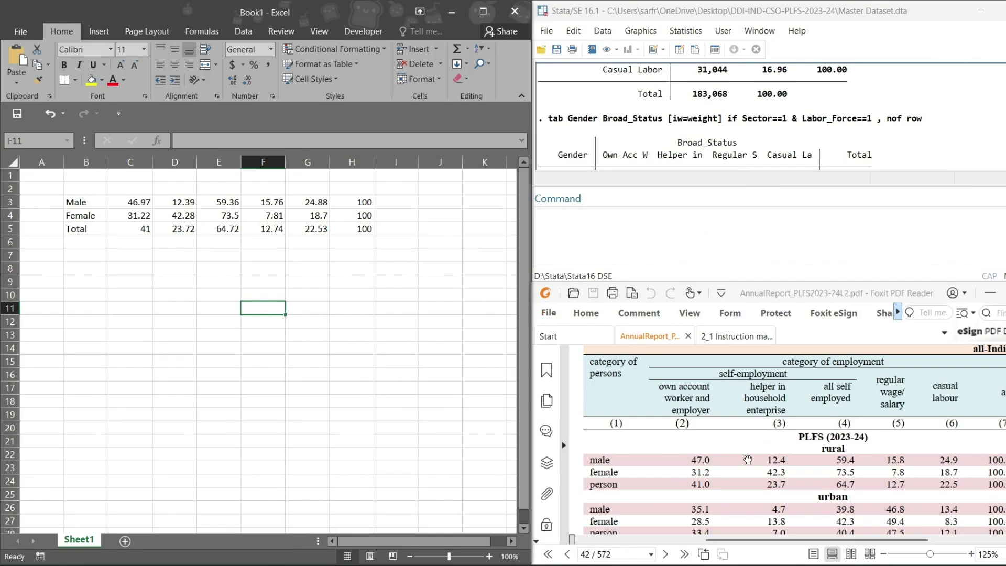
{"action": "scroll", "coordinate": [748, 459], "scroll_direction": "down", "scroll_amount": 1}
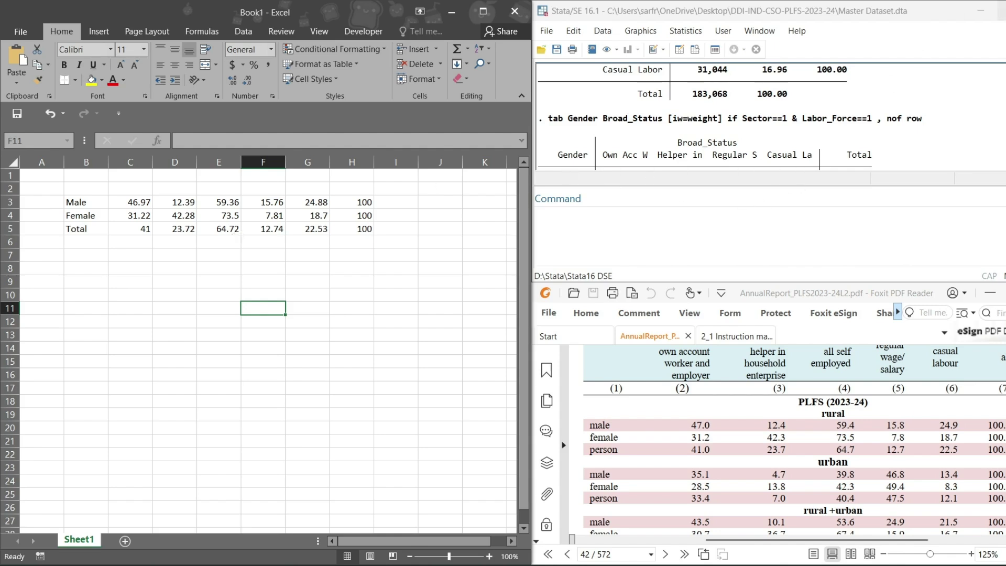
Arrange Stata beside the PDF report and compare the rural, urban and combined tabulations with Statement 6's PLFS (2023-24) block
{"action": "mouse_move", "coordinate": [1002, 11]}
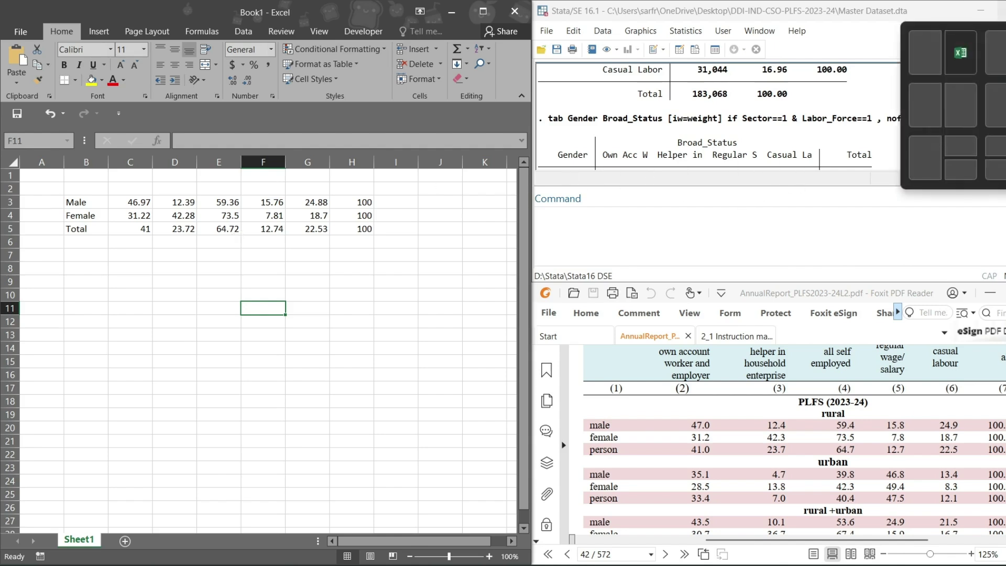
{"action": "left_click", "coordinate": [932, 53]}
{"action": "left_click", "coordinate": [641, 334]}
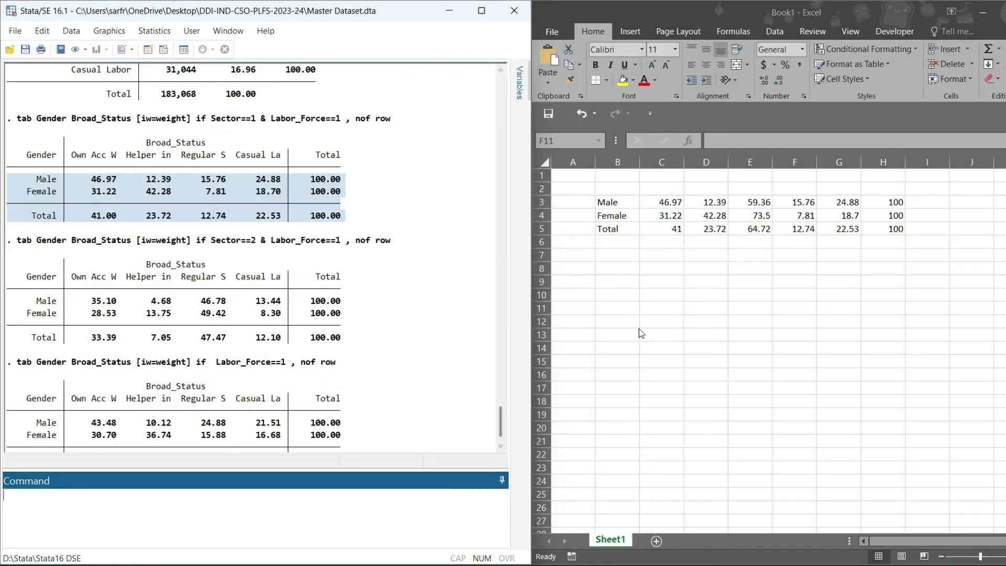
{"action": "key", "text": "alt+Tab"}
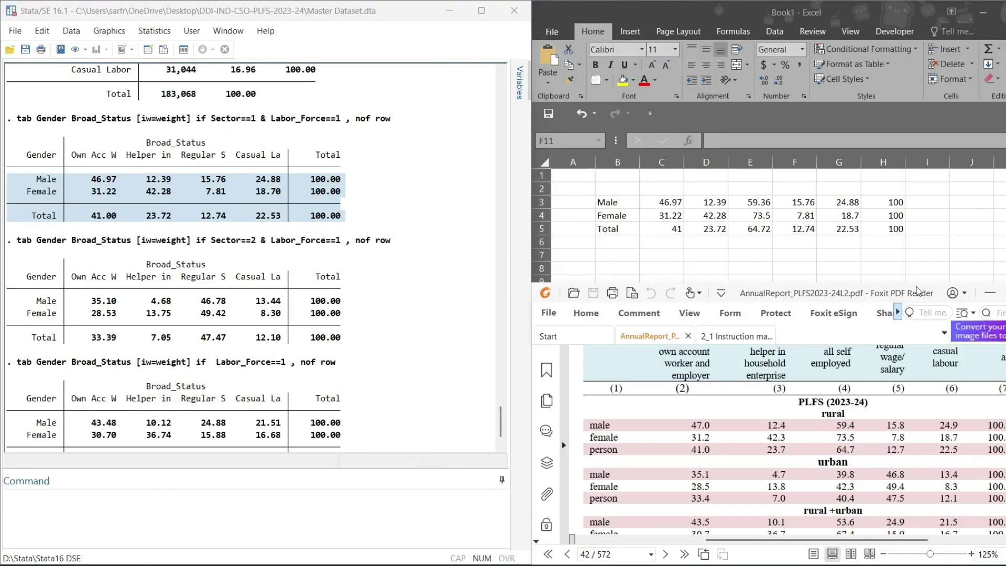
{"action": "left_click_drag", "start_coordinate": [915, 291], "coordinate": [901, 42]}
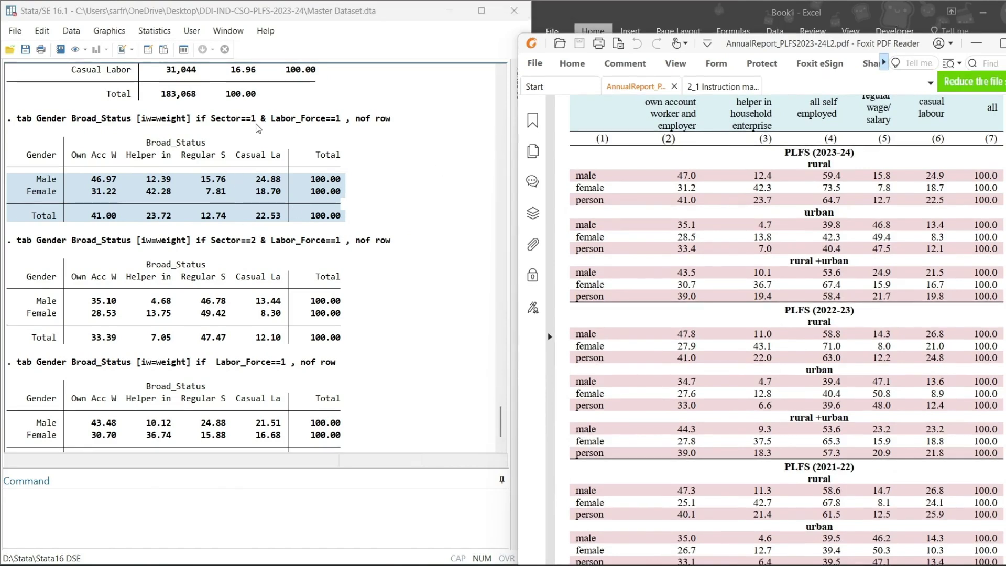
{"action": "left_click", "coordinate": [231, 309]}
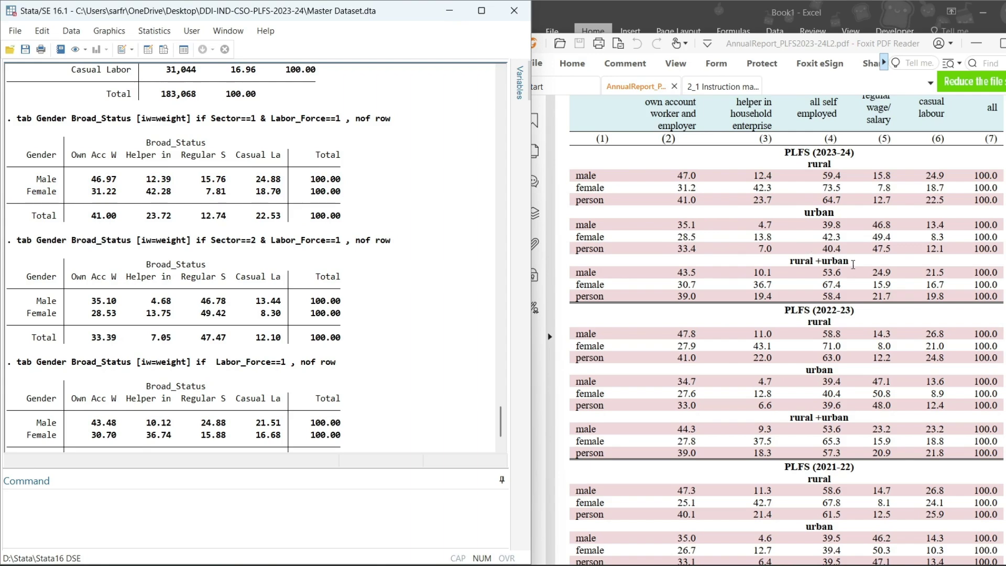
{"action": "scroll", "coordinate": [853, 264], "scroll_direction": "up", "scroll_amount": 1}
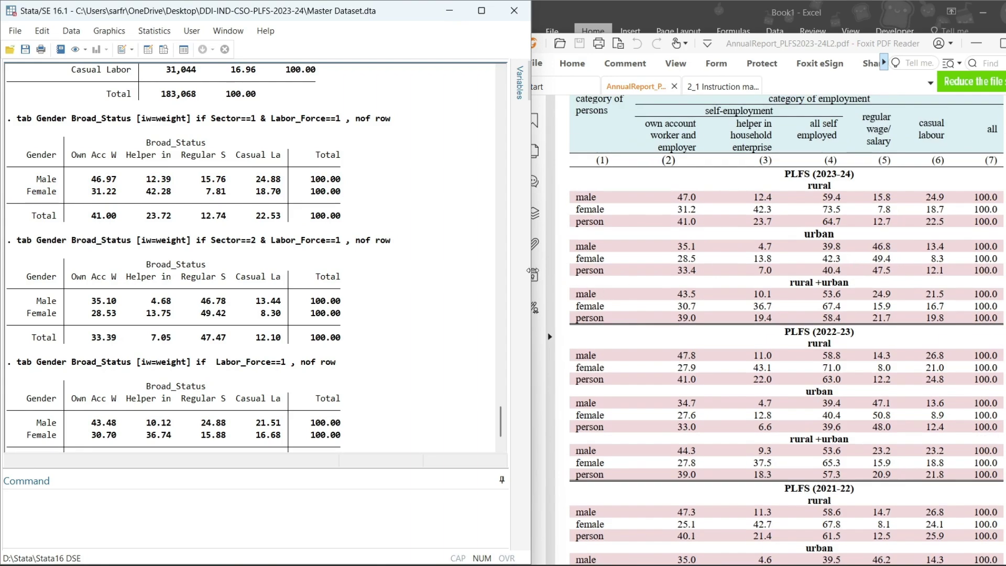
{"action": "left_click_drag", "start_coordinate": [530, 271], "coordinate": [488, 271]}
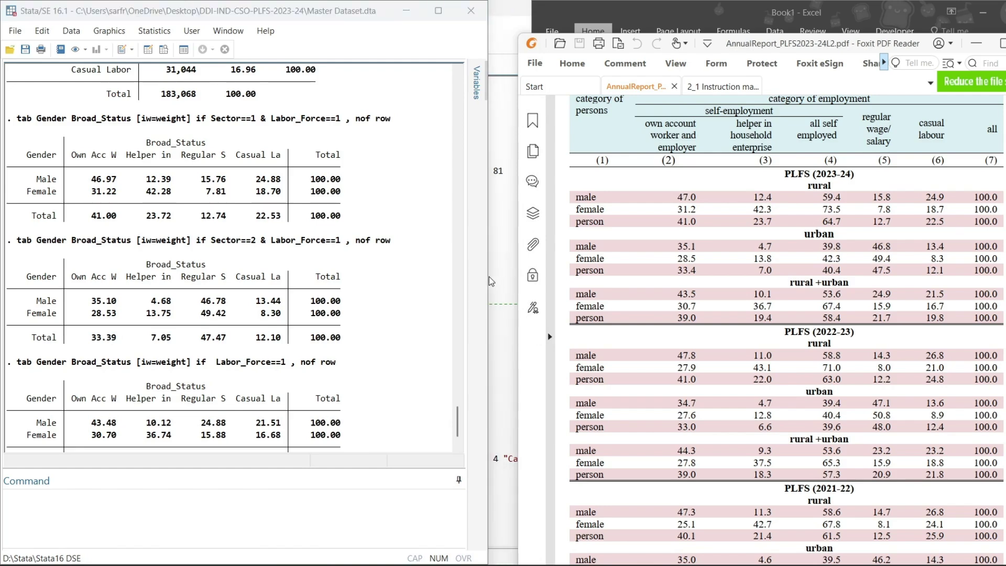